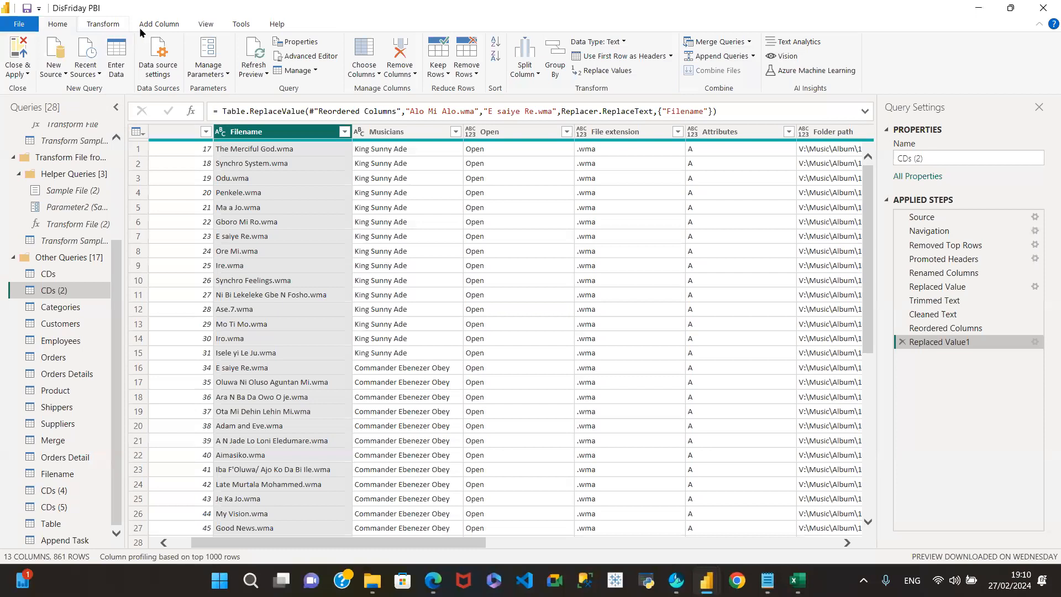
- Compare the Transform and Add Column ribbon options several times, finishing on Transform
left_click(105, 24)
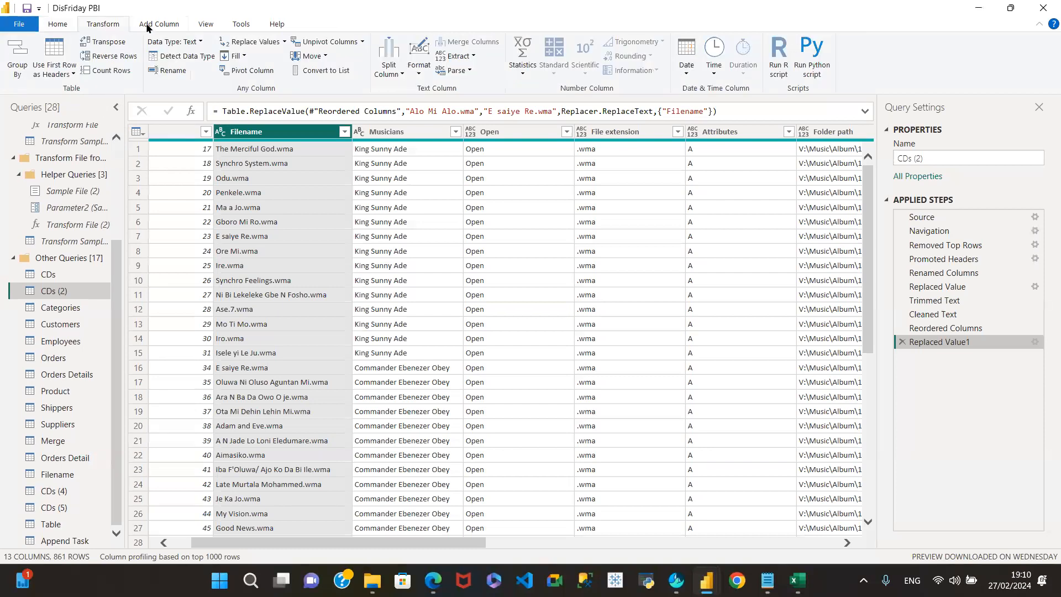
left_click(151, 27)
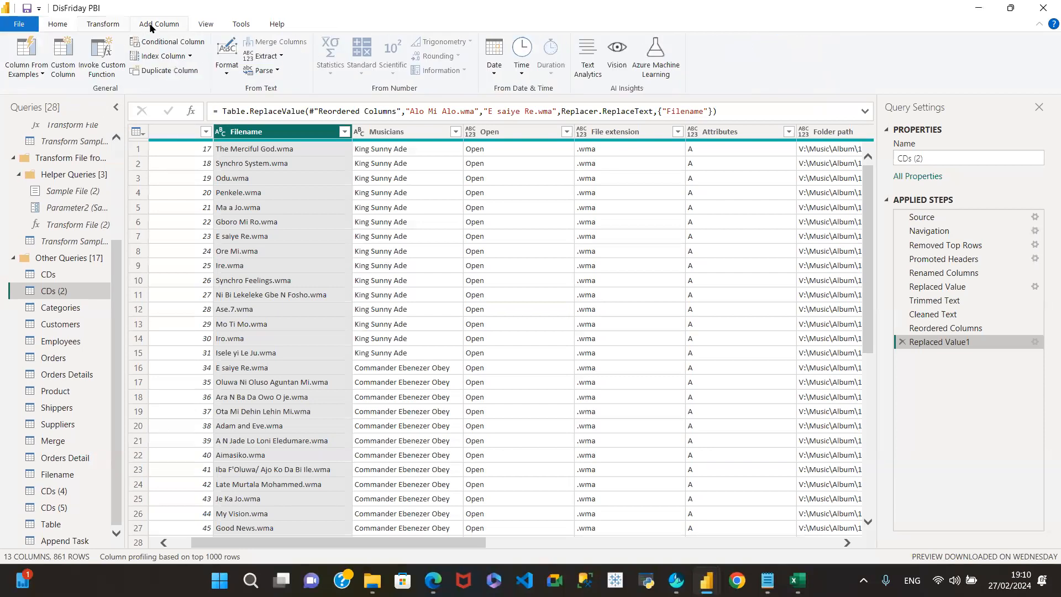
left_click(108, 30)
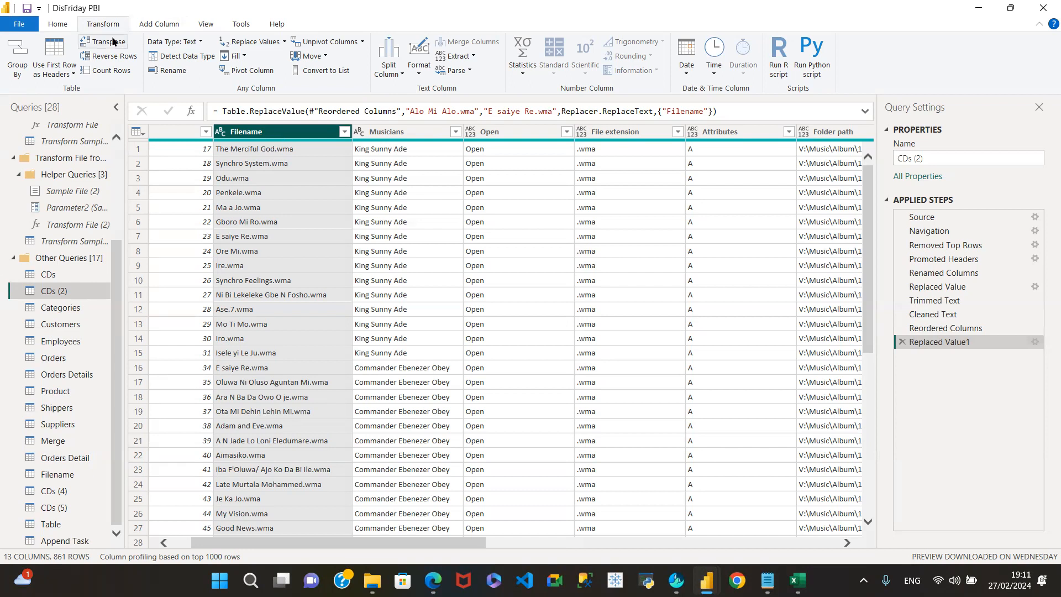
left_click(163, 24)
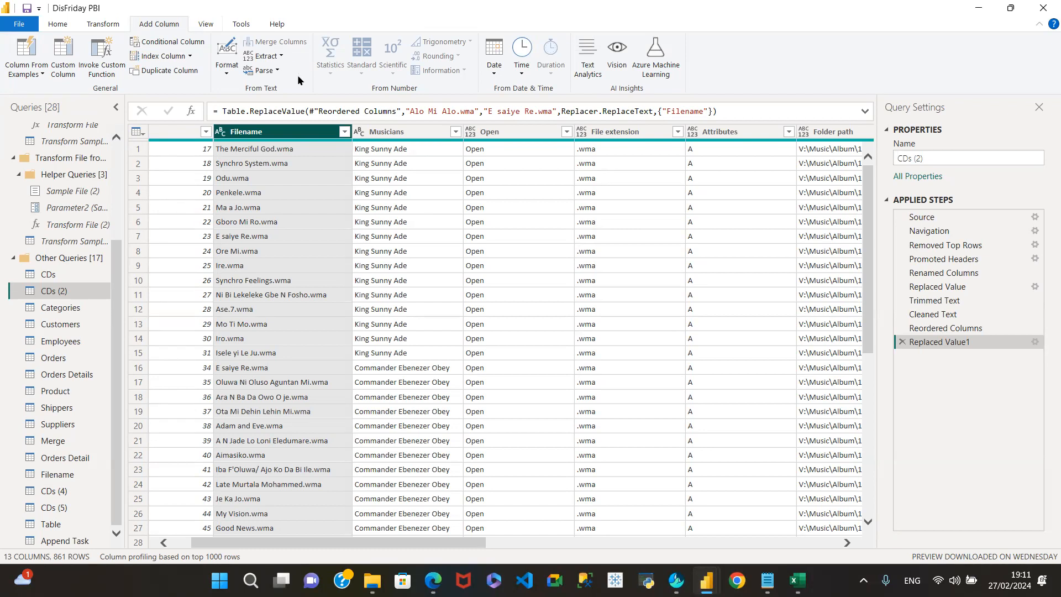
left_click(104, 25)
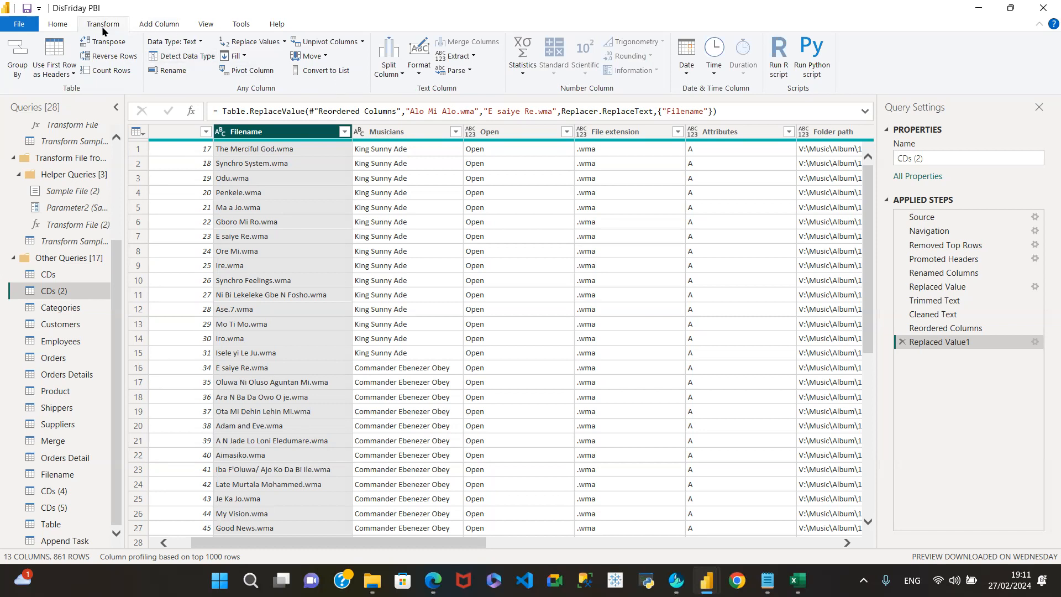
left_click(162, 25)
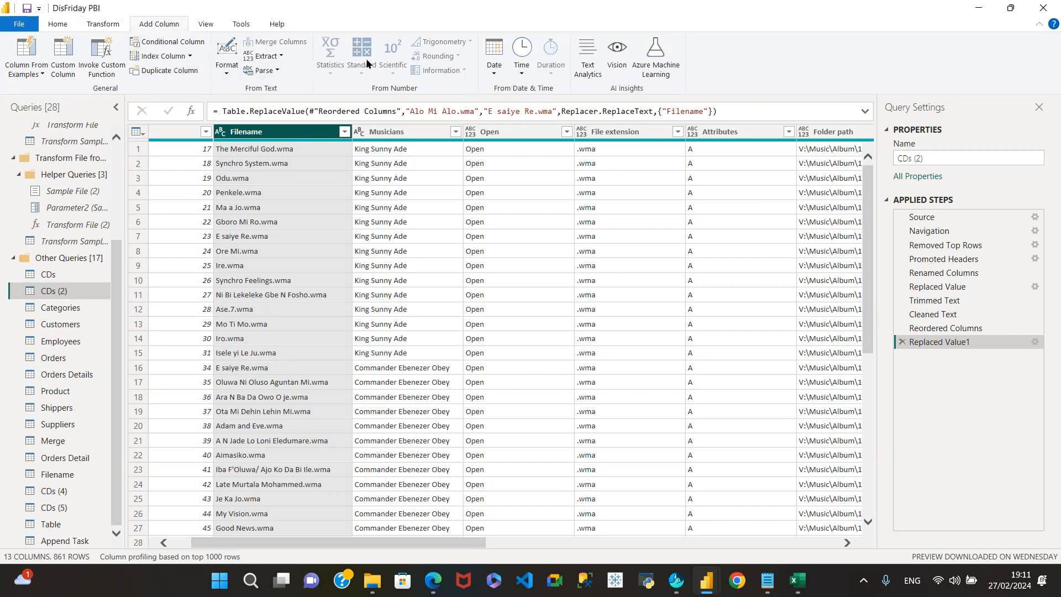
left_click(109, 27)
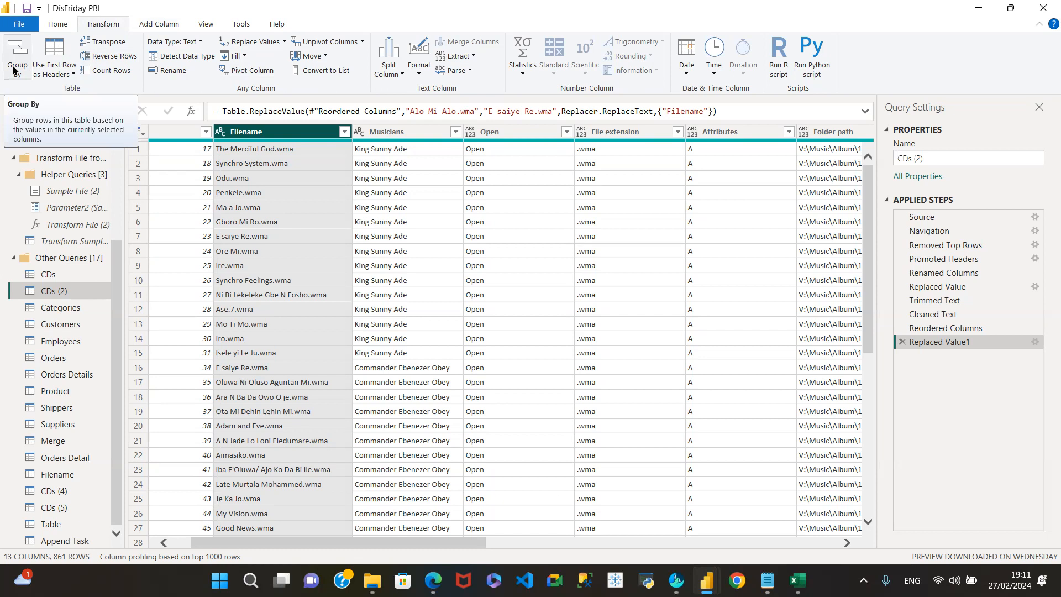
left_click(56, 70)
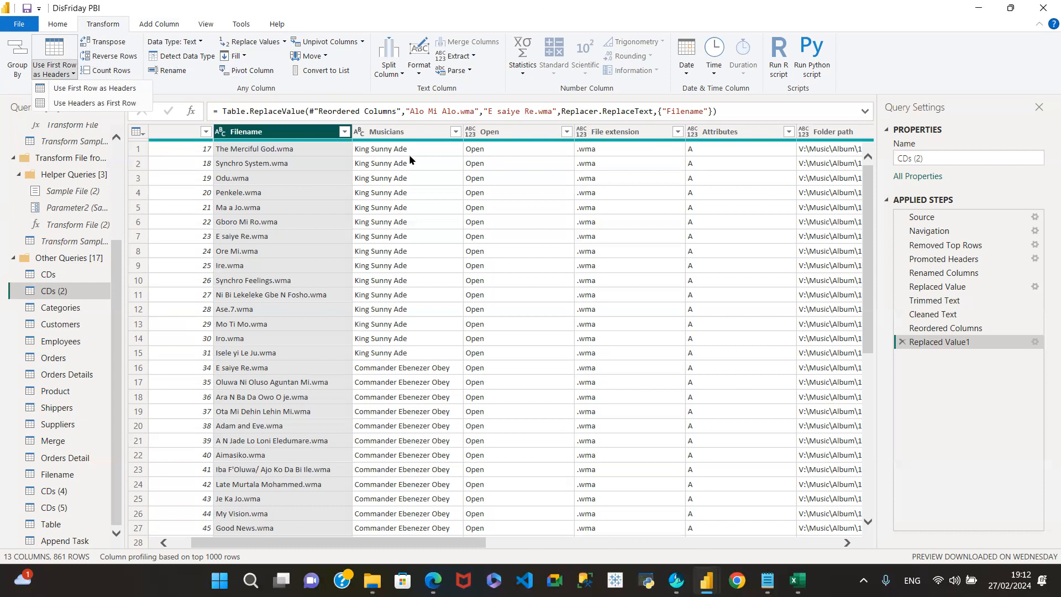
left_click(384, 541)
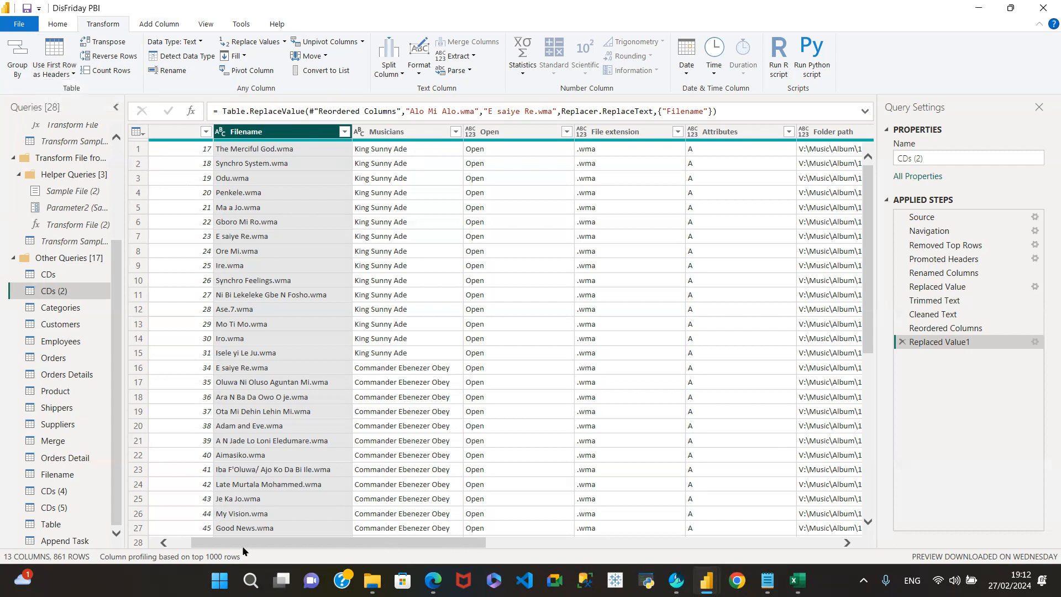
left_click_drag(242, 544, 222, 544)
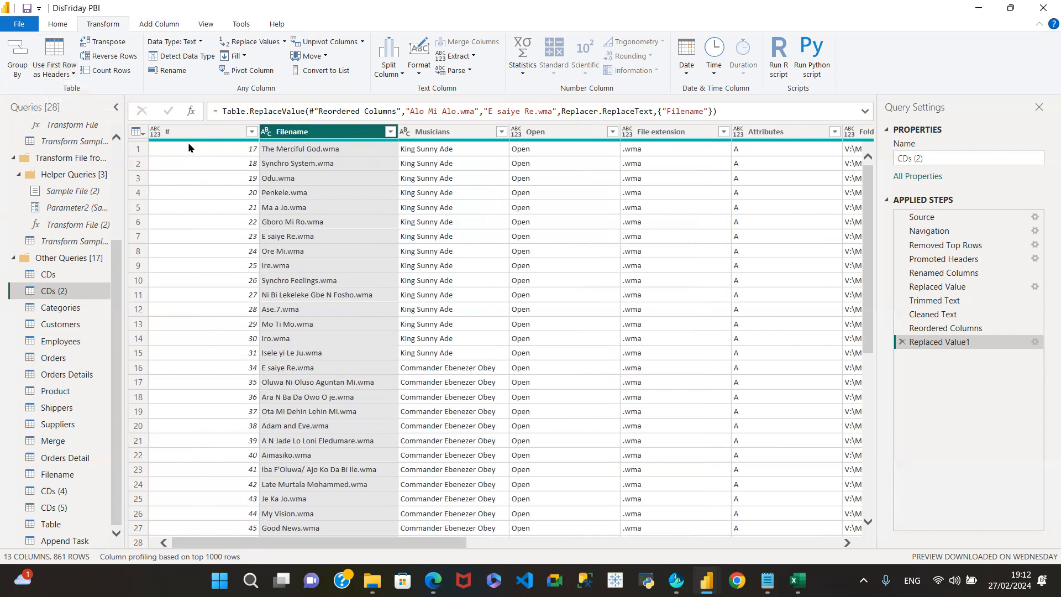
left_click(198, 131)
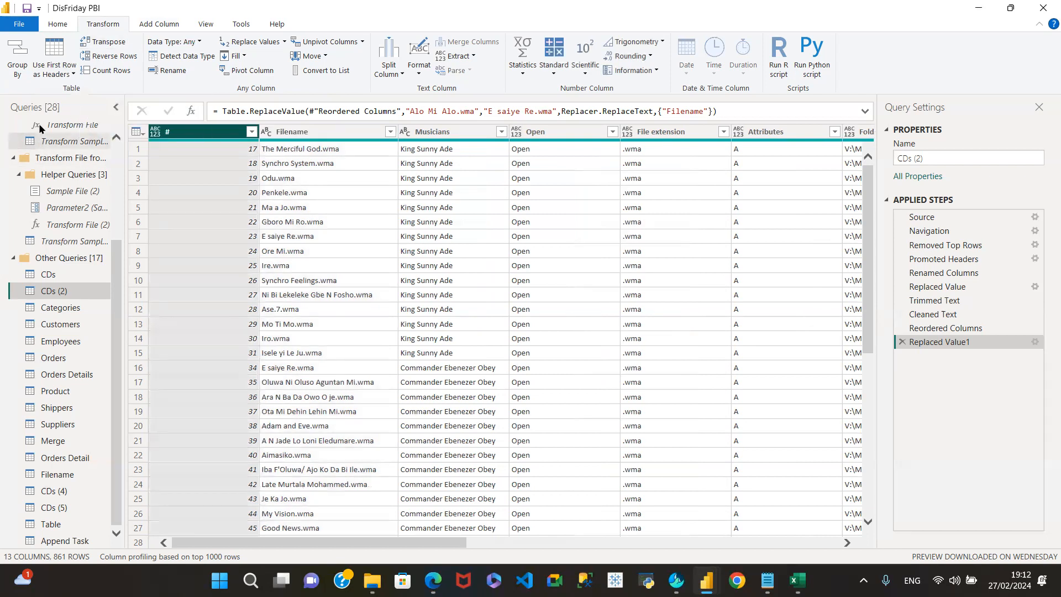
- Transpose CDs (2), remove that step, scroll the grid, then transpose again to 861 columns
left_click(112, 44)
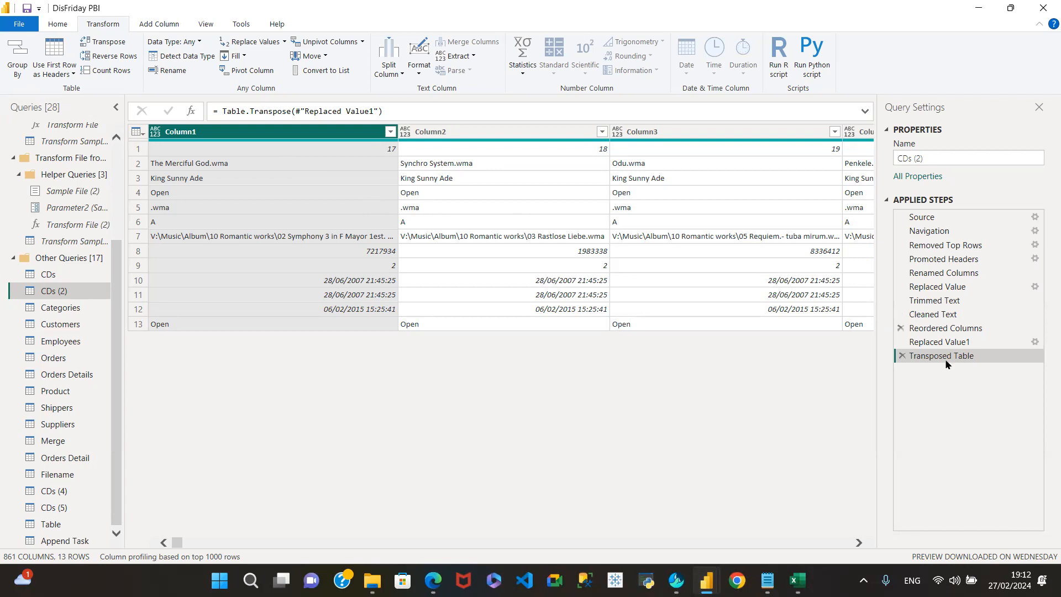
left_click(902, 358)
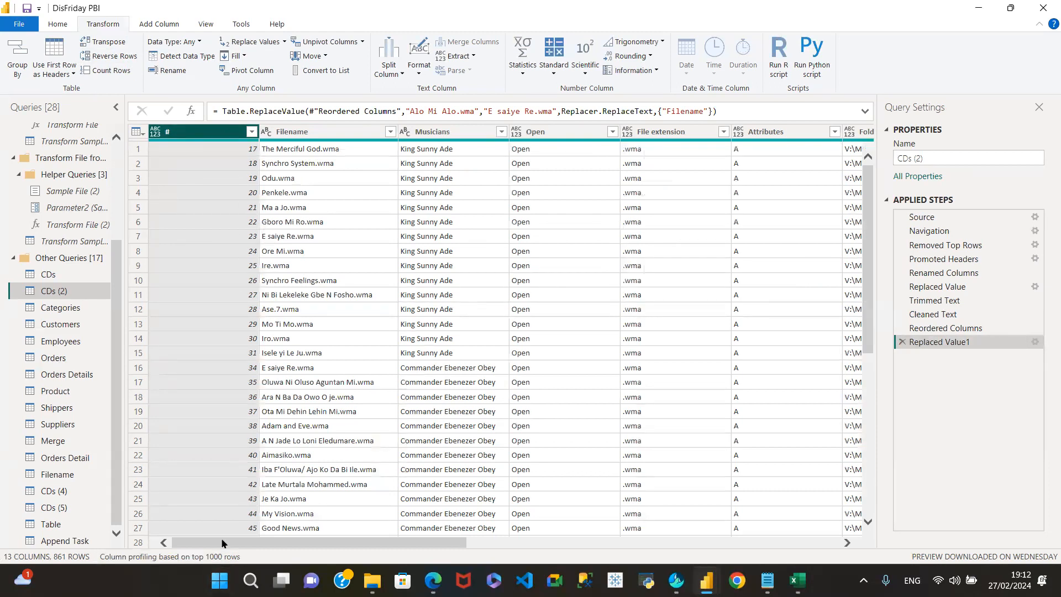
left_click_drag(292, 542, 664, 554)
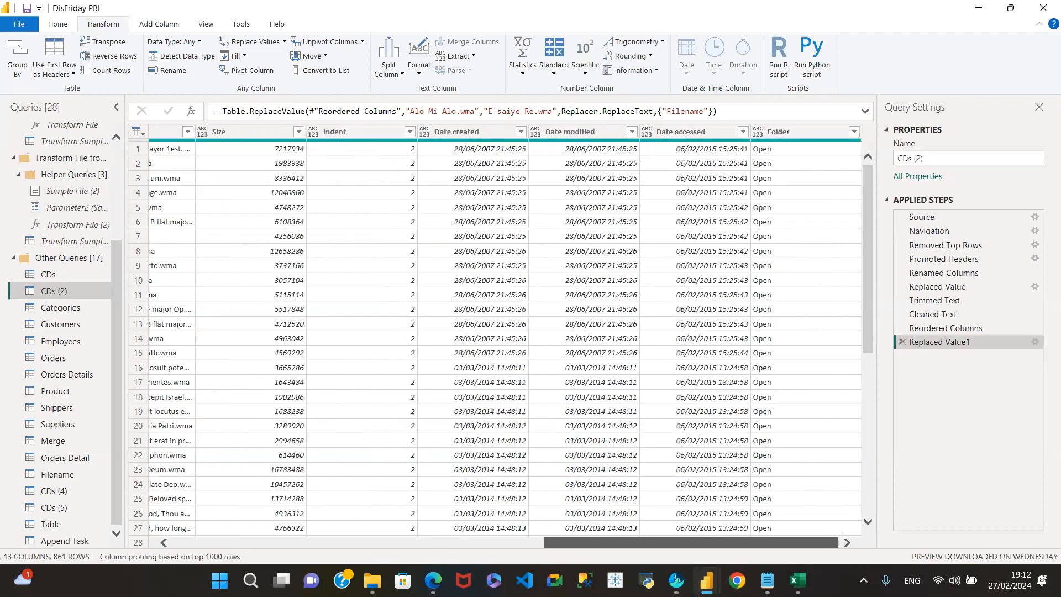
left_click_drag(641, 572, 147, 509)
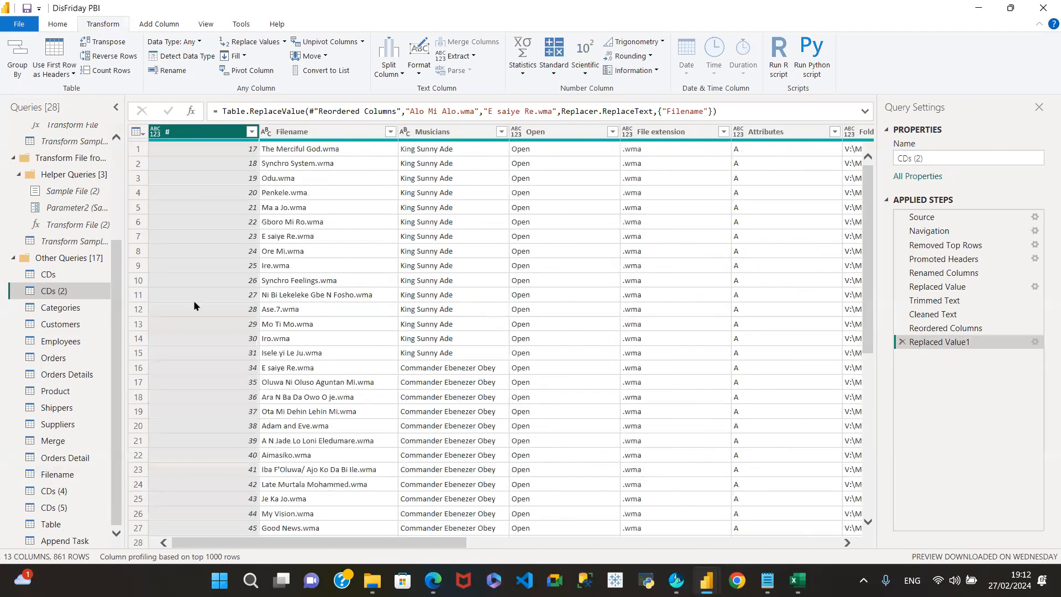
left_click(109, 42)
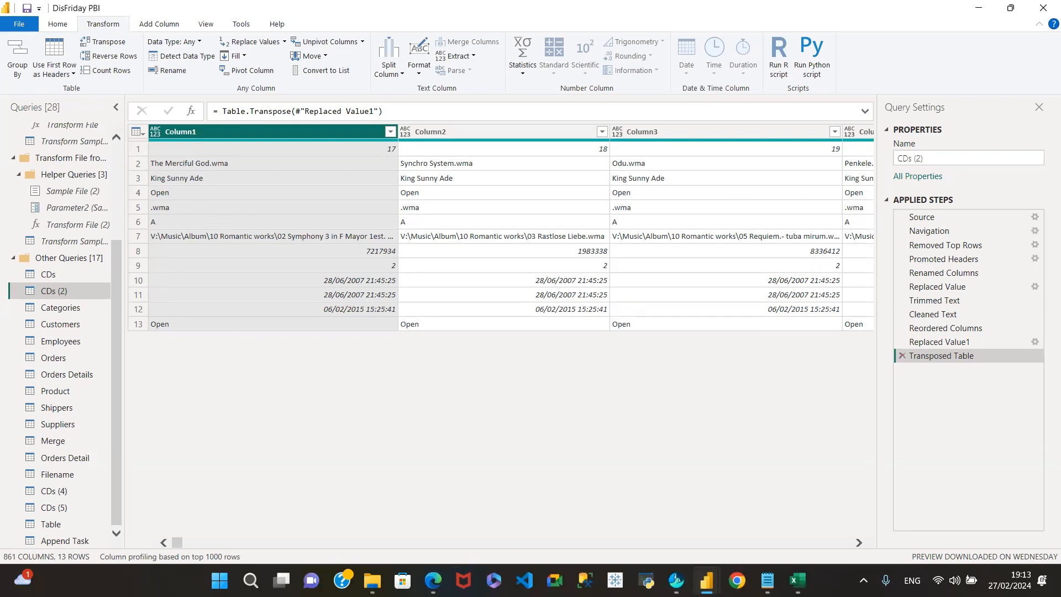
left_click_drag(176, 543, 217, 541)
left_click(267, 131)
- Remove the Transposed Table step, then try Reverse Rows and delete that step
left_click(902, 356)
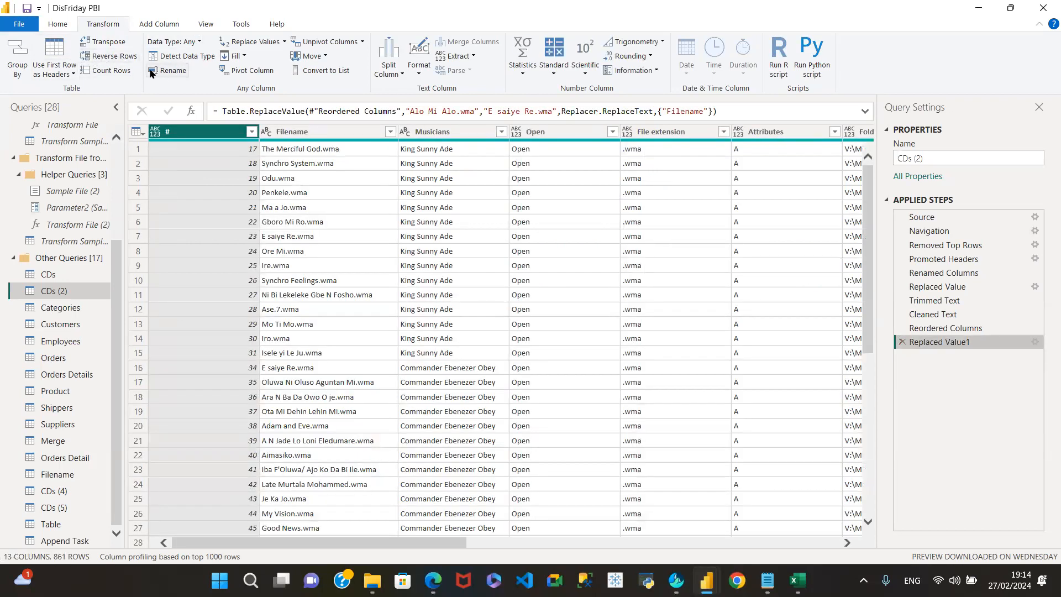
left_click(112, 58)
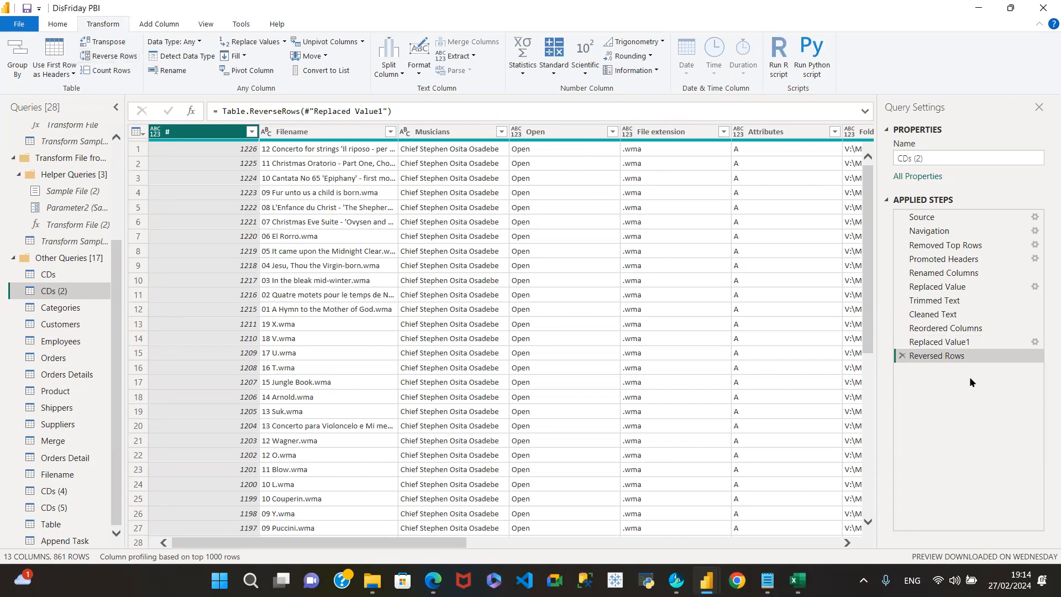
left_click(902, 355)
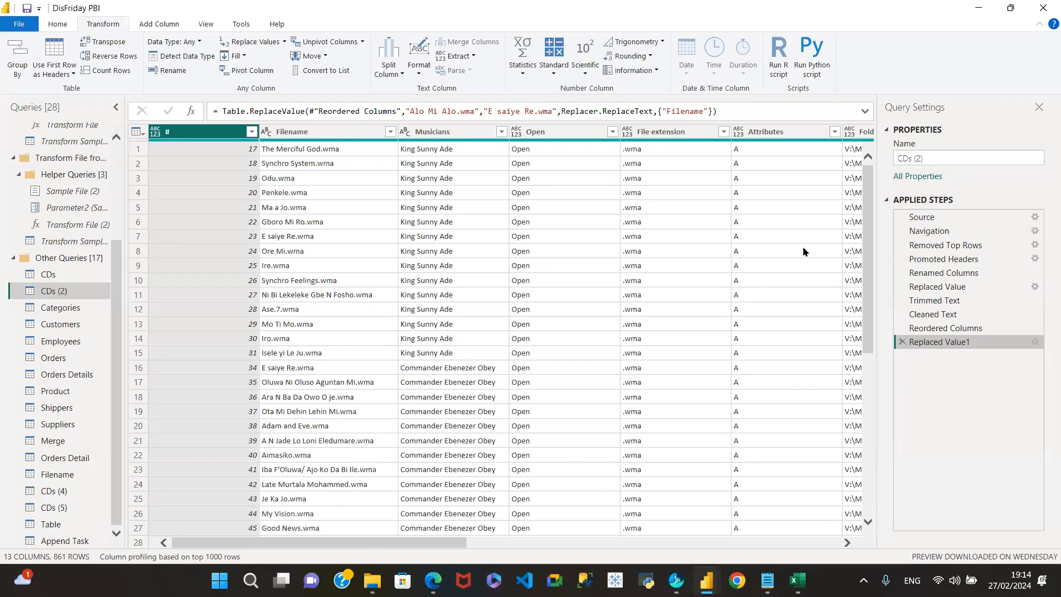
- Try sorting # descending, remove it, and reverse the rows so # 1226 comes first
left_click_drag(868, 200, 912, 468)
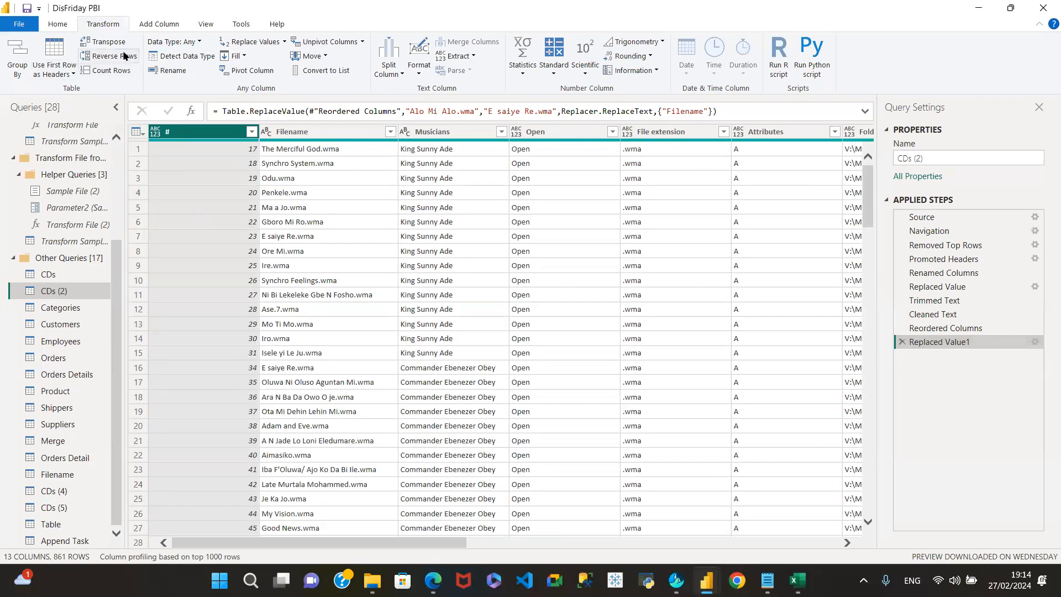
left_click(251, 131)
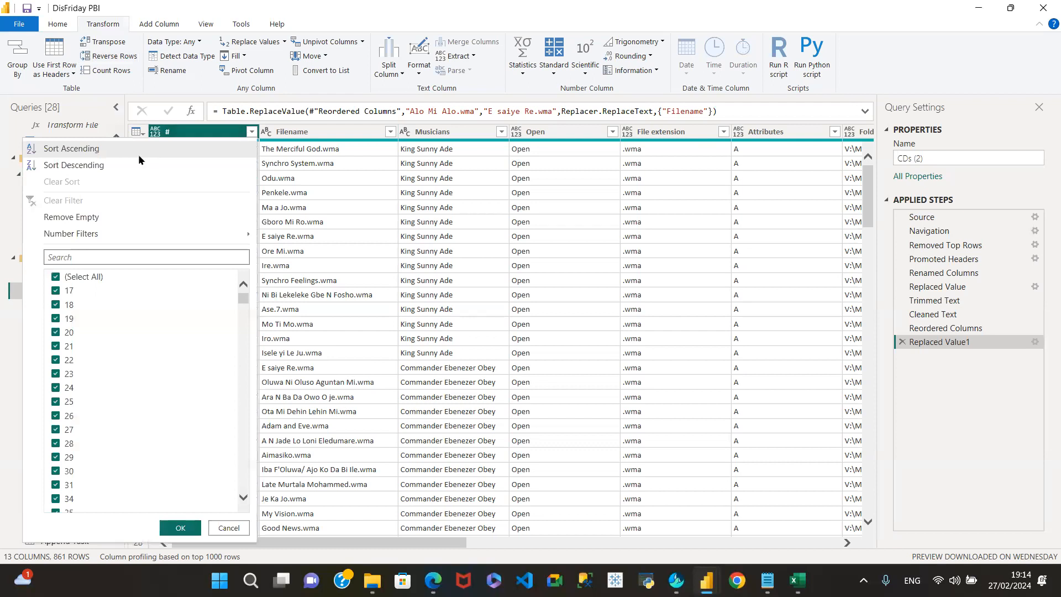
left_click(114, 164)
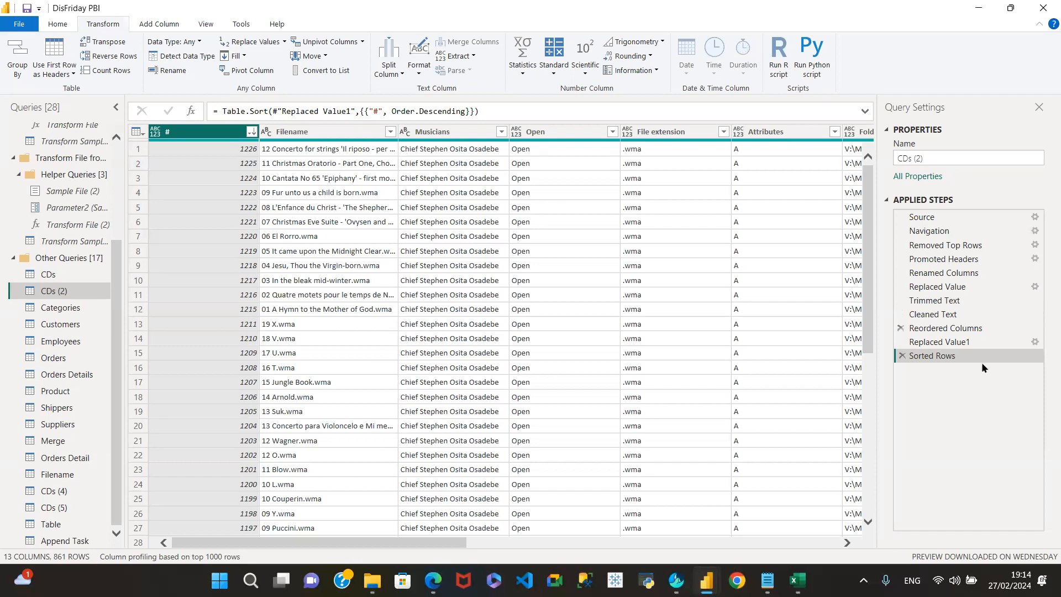
left_click(902, 356)
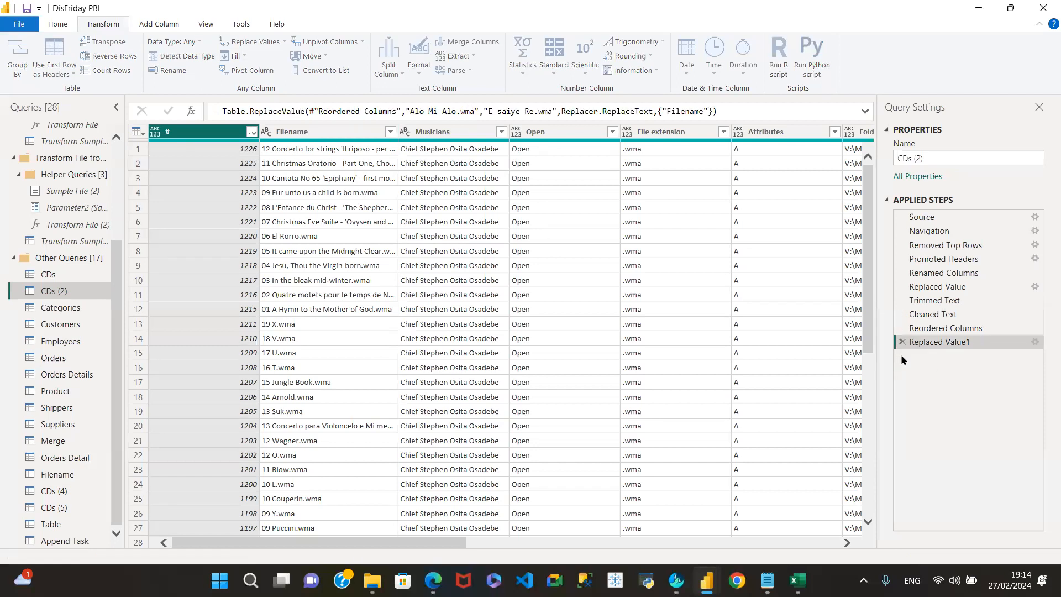
left_click(114, 57)
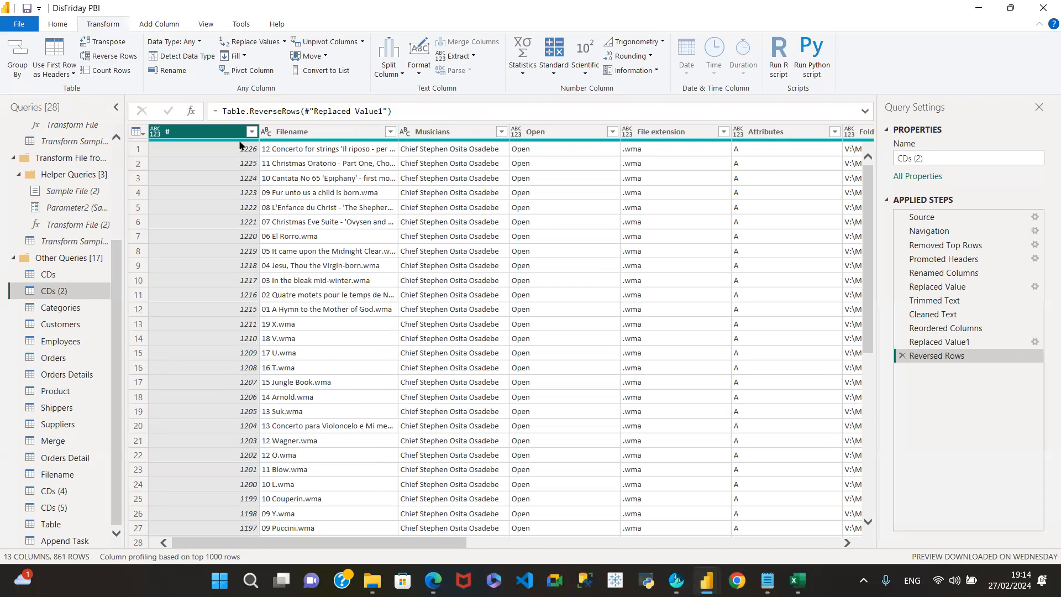
mouse_move(240, 142)
- Delete Reversed Rows, try Count Rows (giving 861), then remove the Counted Rows step
left_click(901, 356)
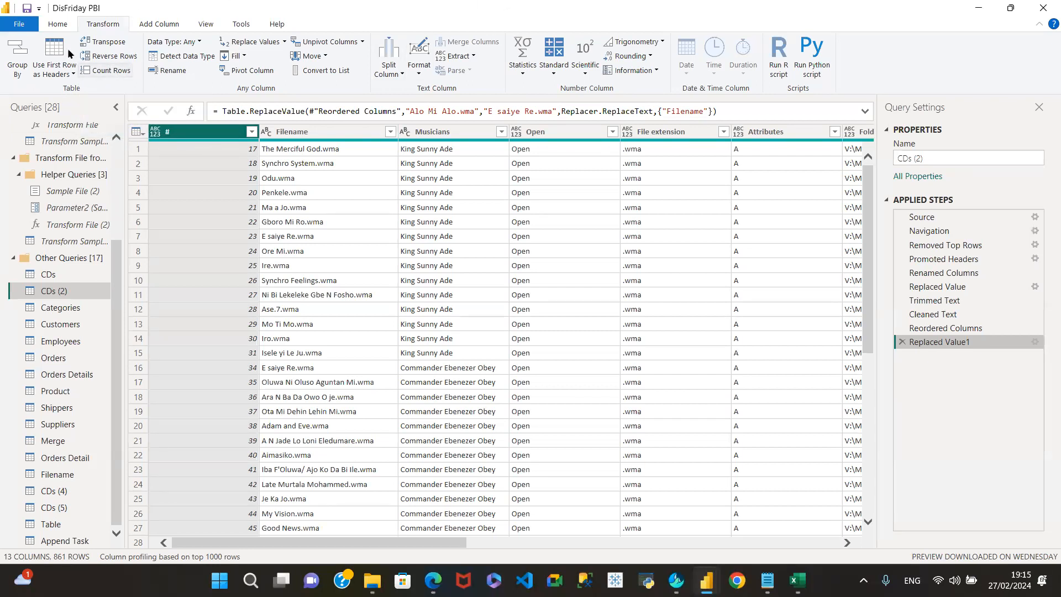
left_click(113, 72)
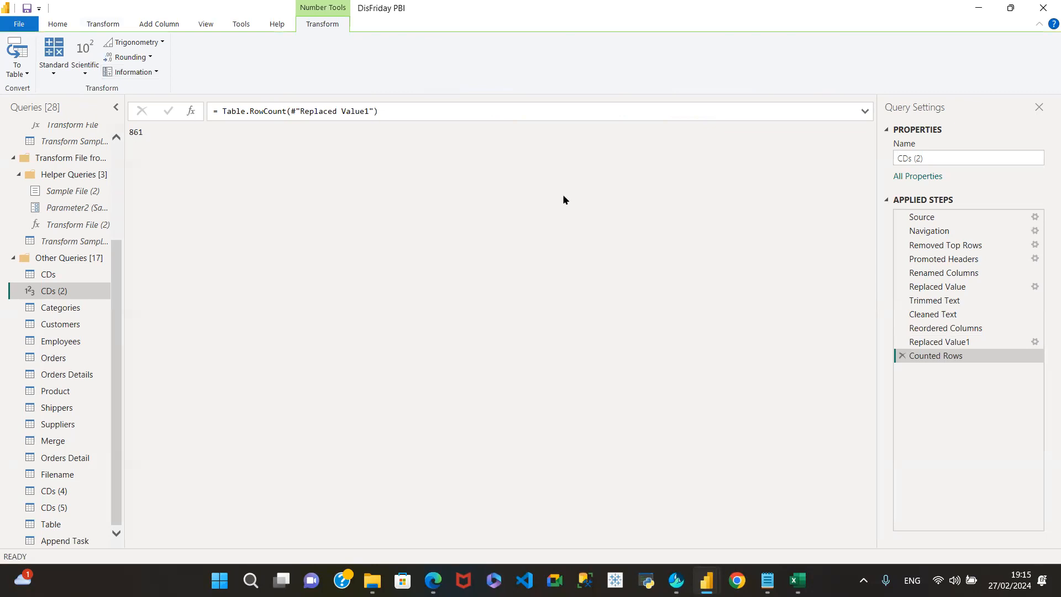
left_click(899, 356)
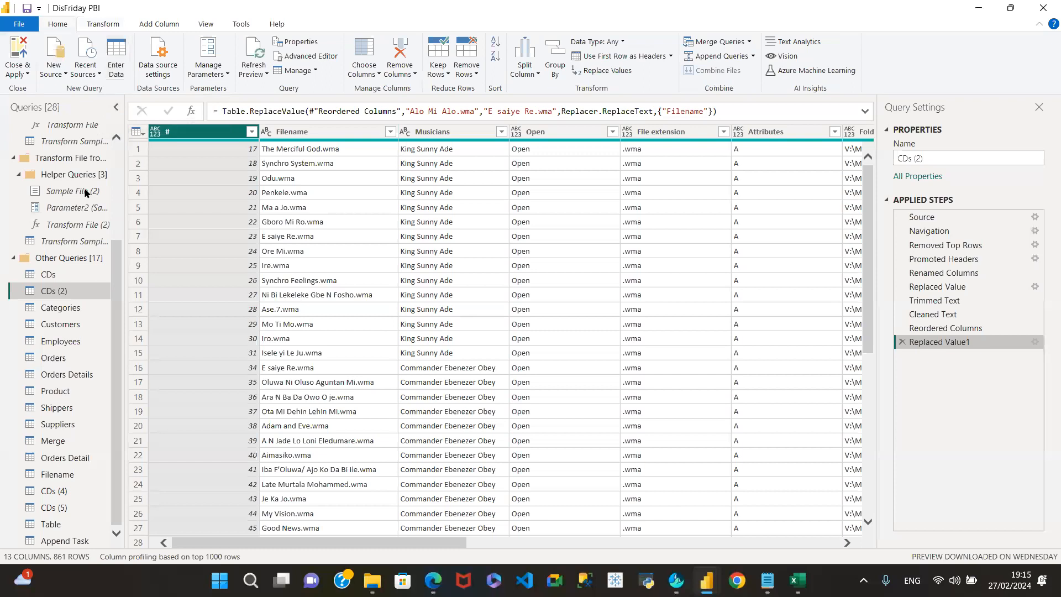
- Start a manually entered table, adding four columns and a second row
left_click(110, 62)
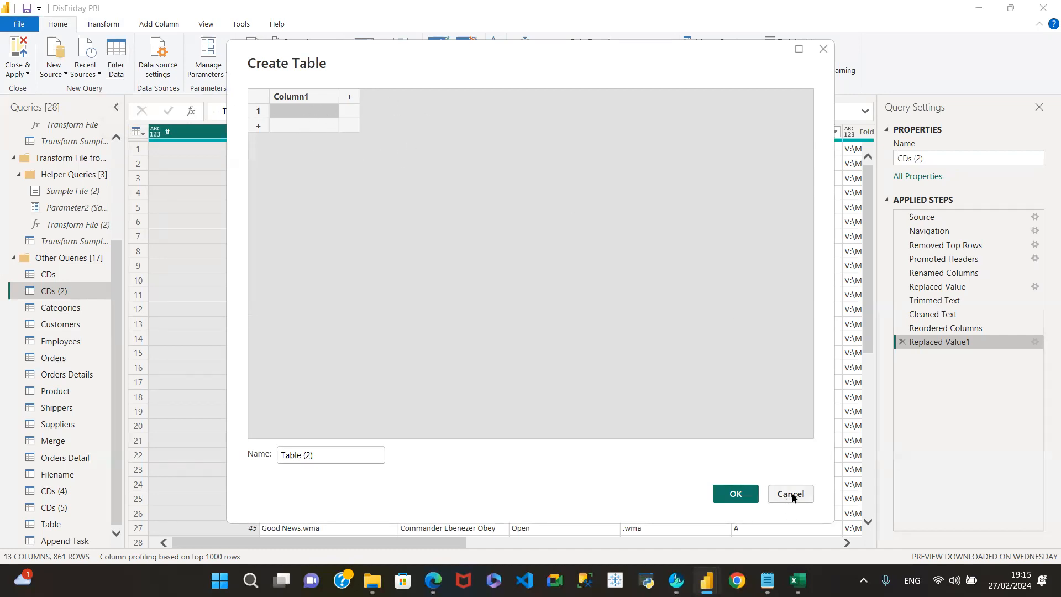
double_click(289, 100)
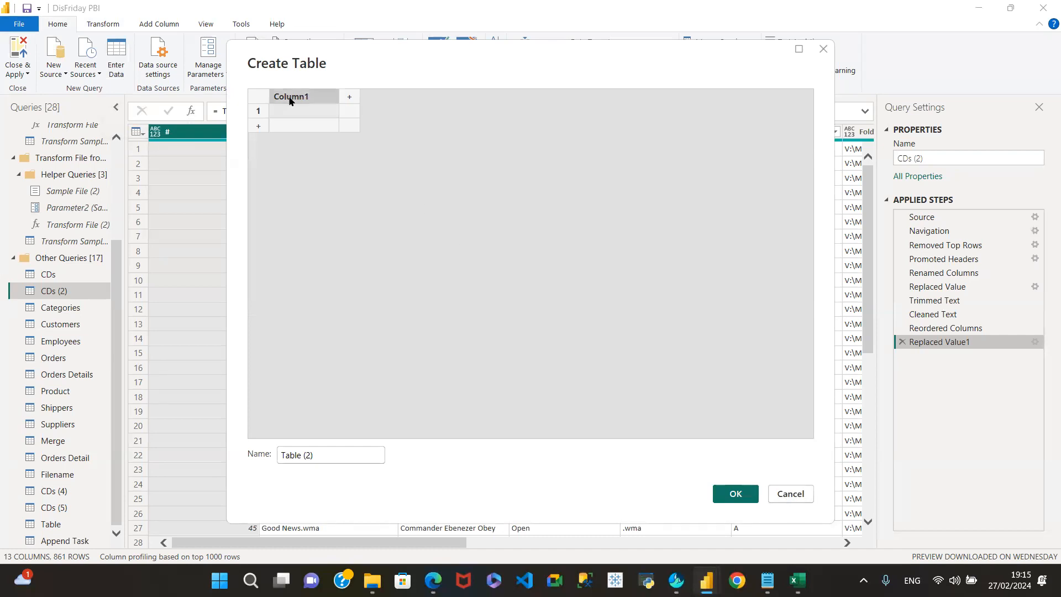
left_click(357, 95)
left_click(419, 97)
left_click(486, 97)
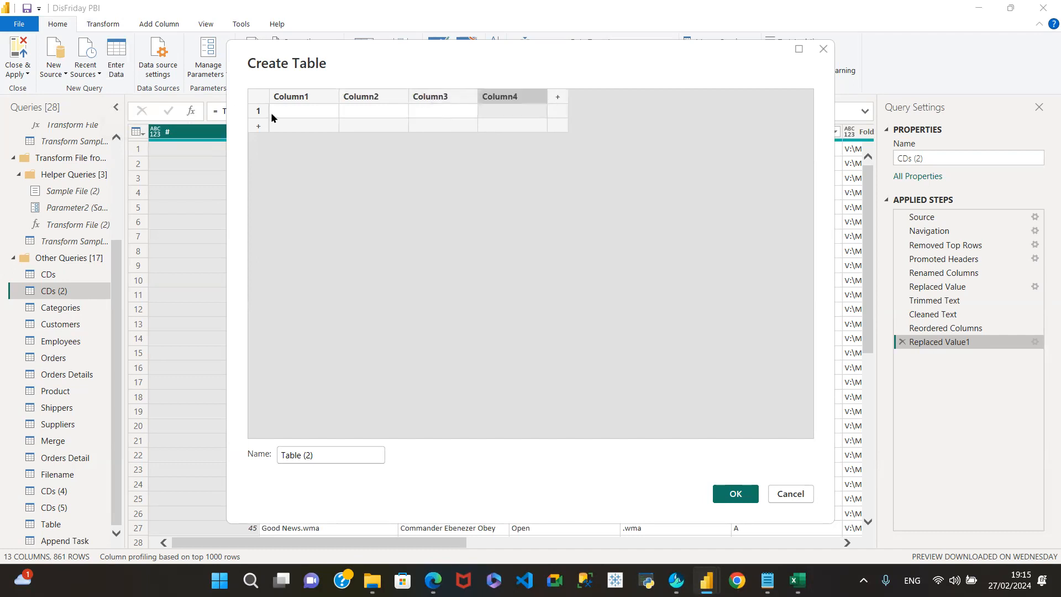
left_click(287, 108)
left_click(368, 111)
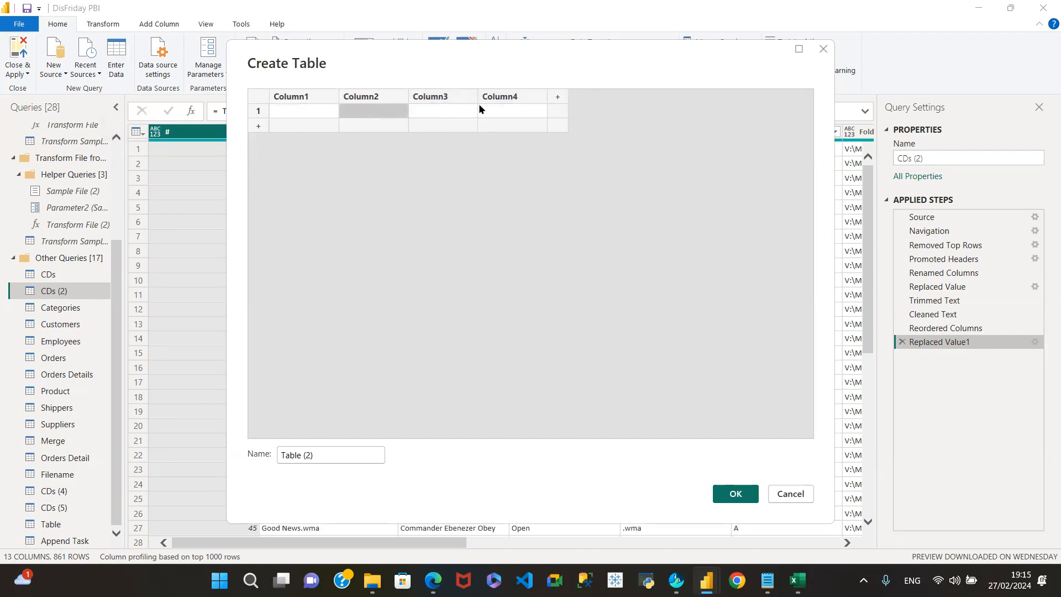
left_click(303, 130)
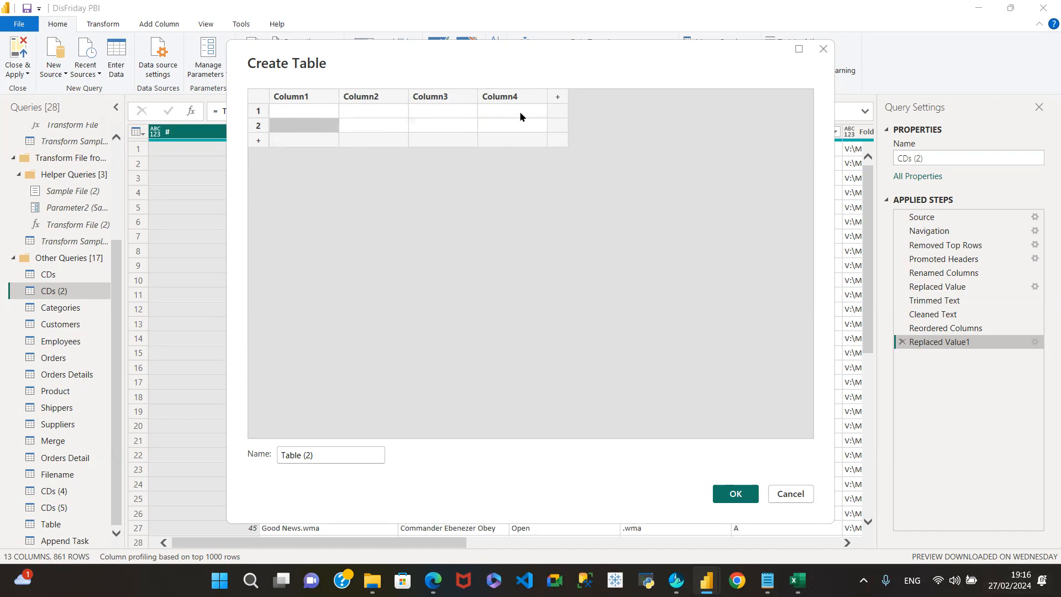
- Discard the new blank table, then view and close the Data source settings
left_click(790, 494)
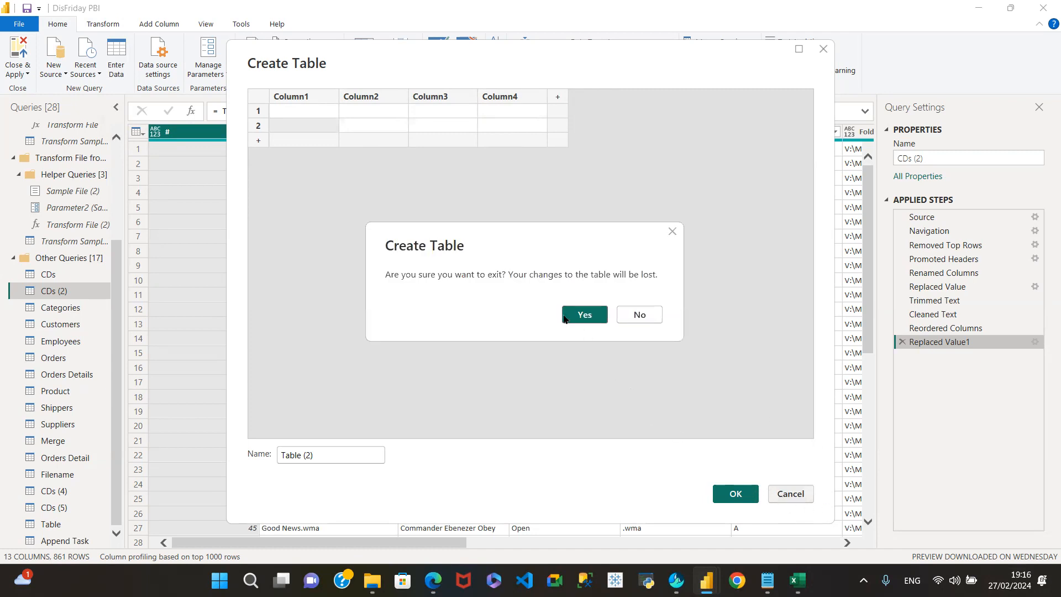
left_click(629, 315)
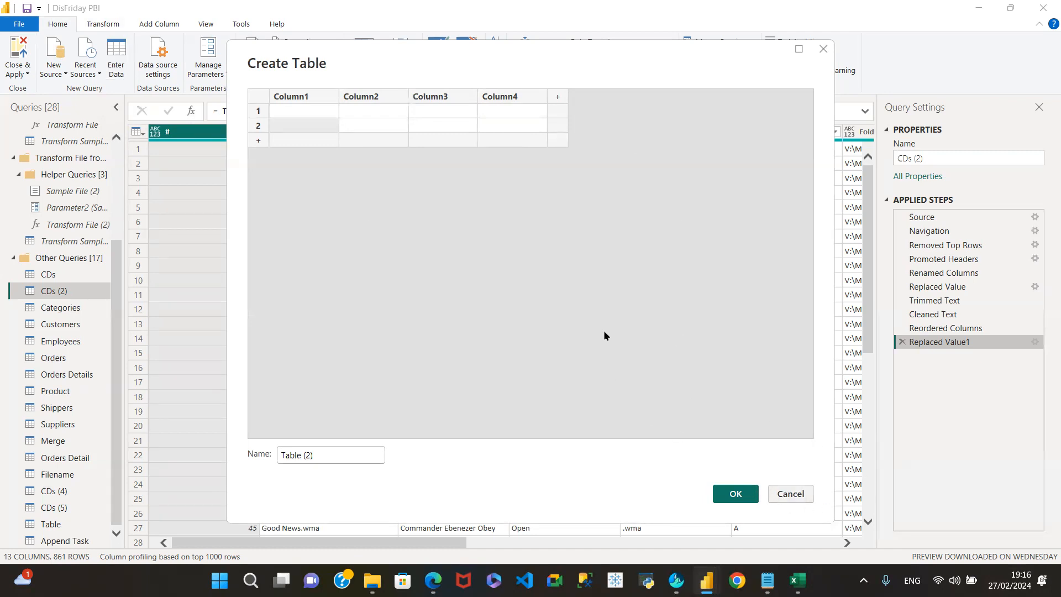
left_click(736, 493)
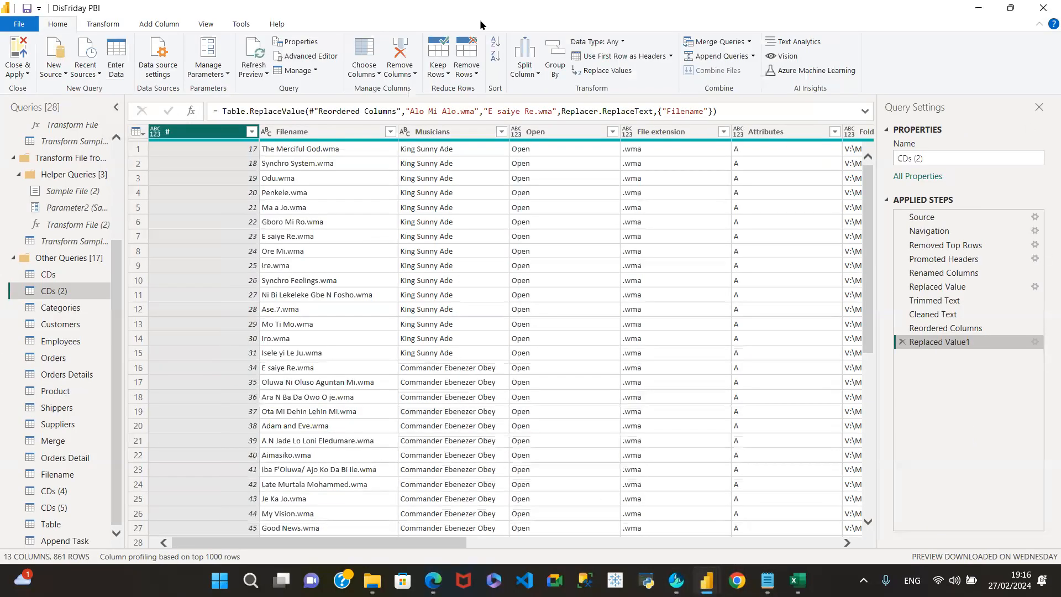
left_click(161, 72)
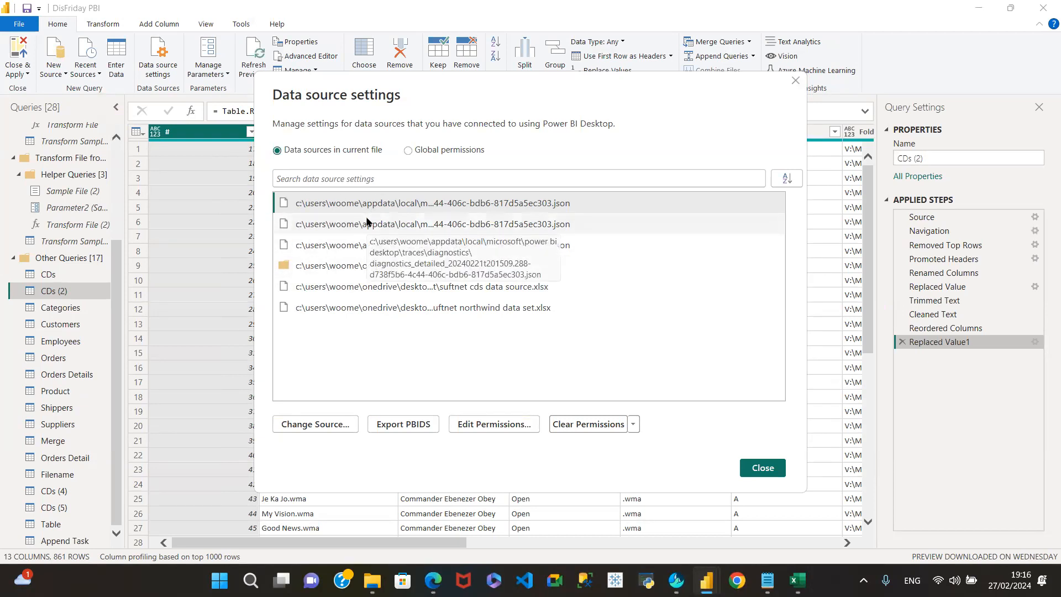
left_click(764, 468)
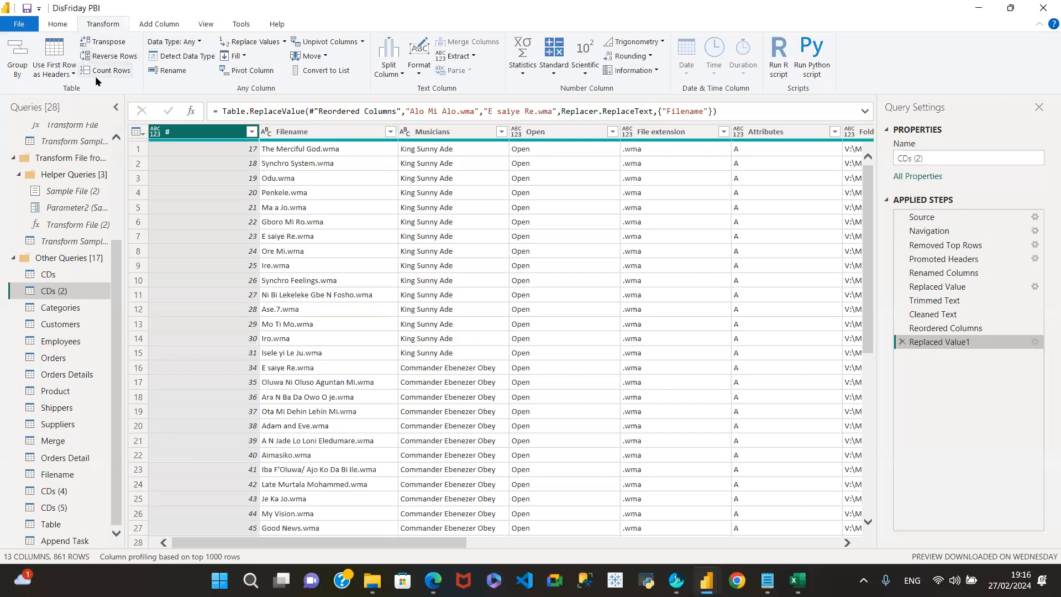
- Check the # column's data type list without changing it, then begin renaming the column
left_click(197, 42)
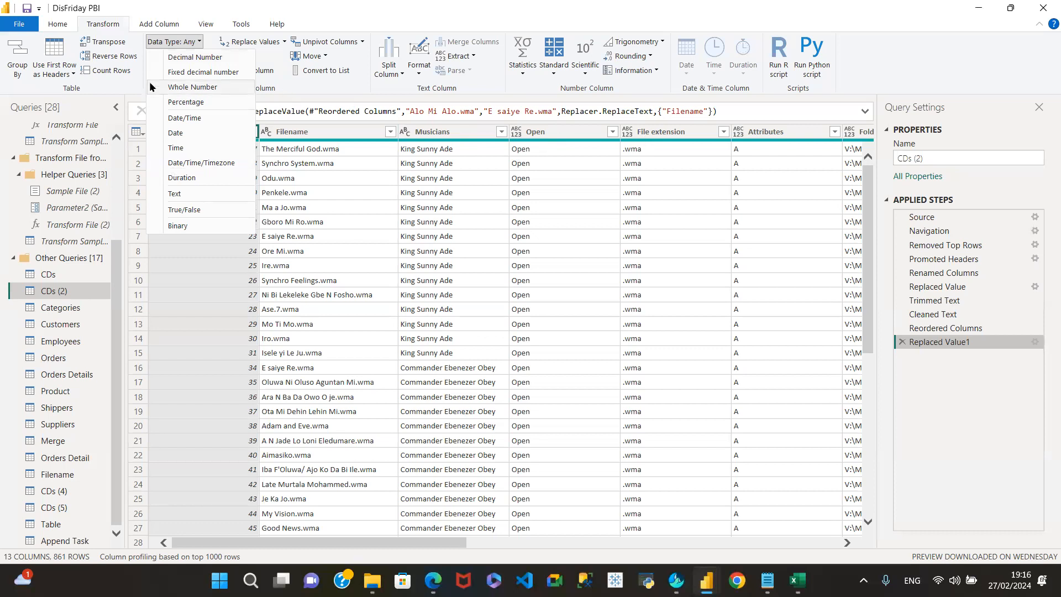
left_click(167, 42)
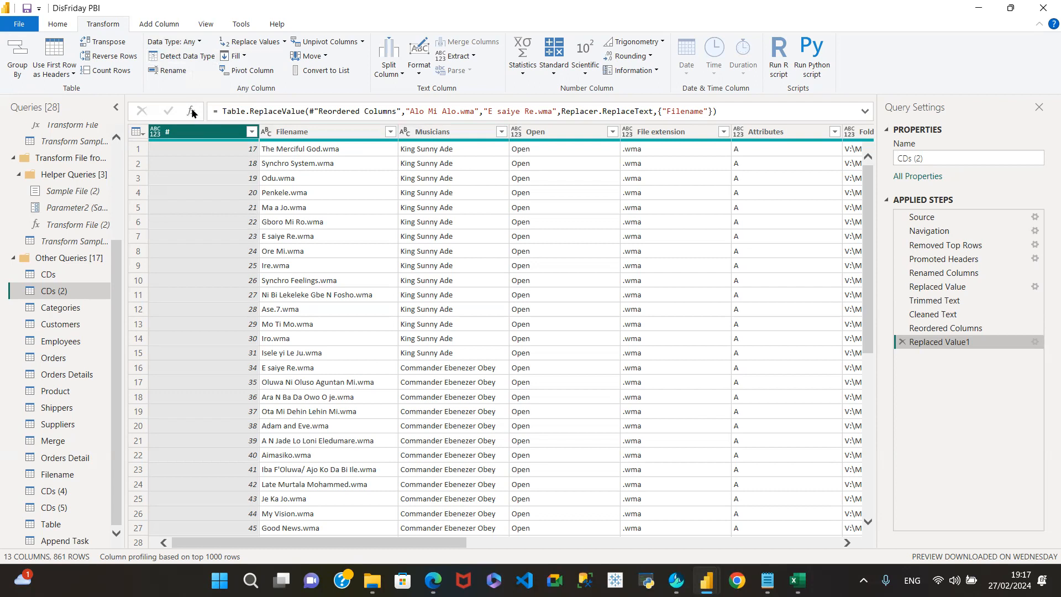
left_click(166, 71)
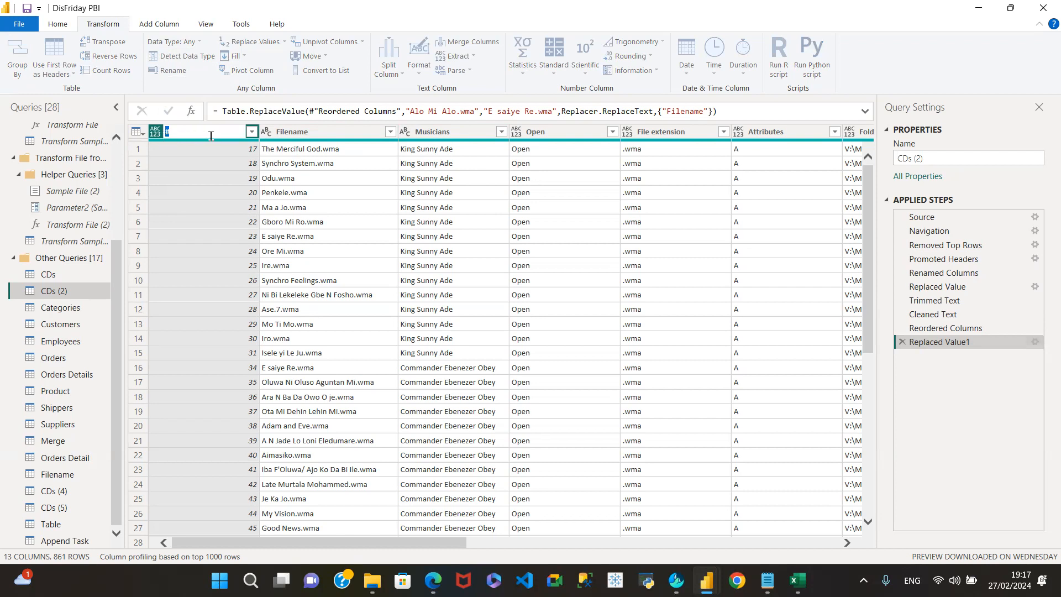
left_click(181, 127)
key("Return")
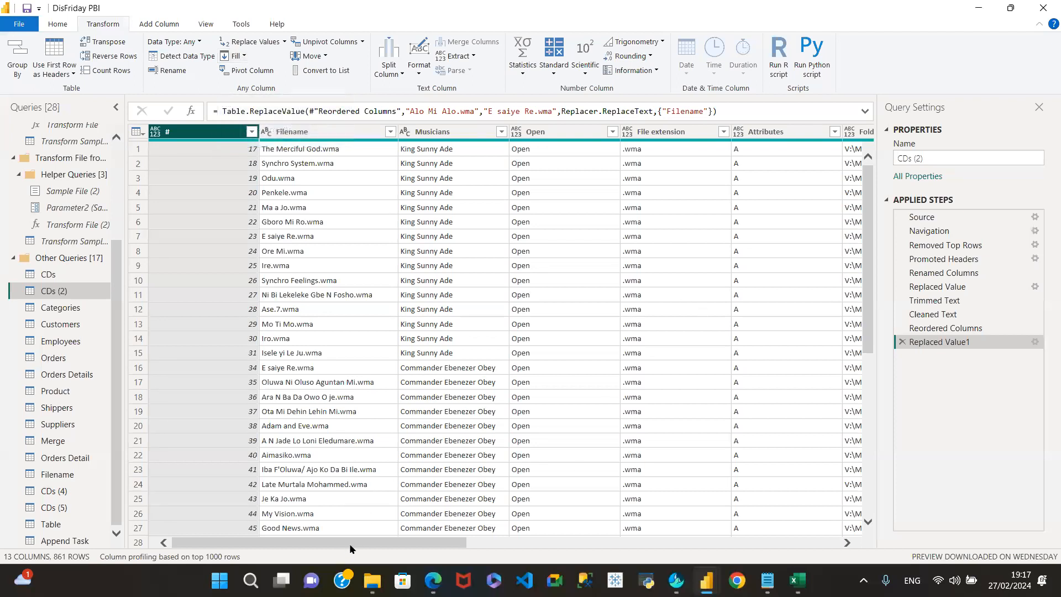
scroll(447, 540, "right", 3)
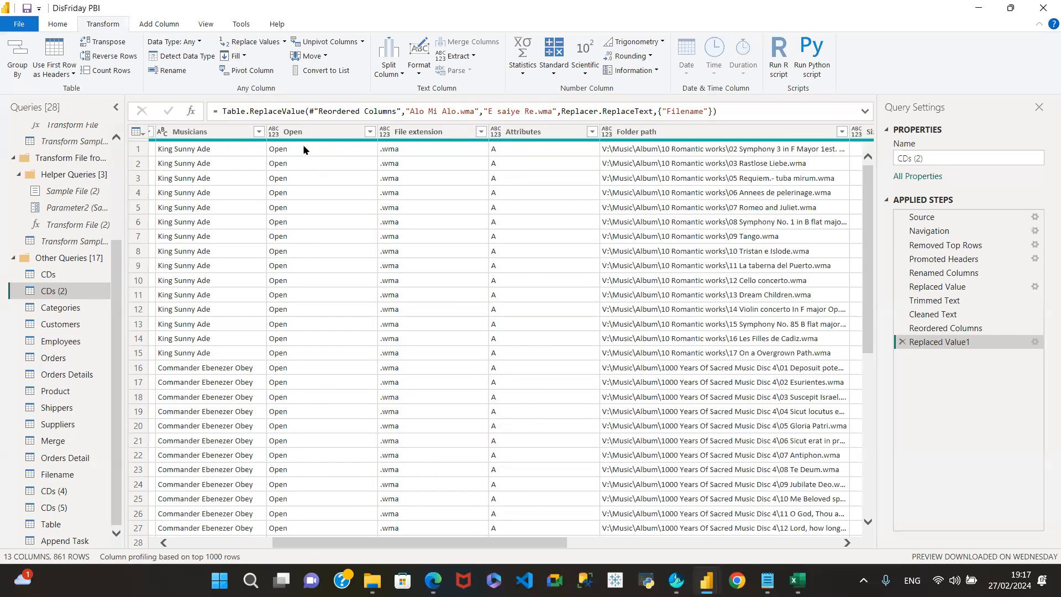
left_click_drag(531, 539, 1044, 551)
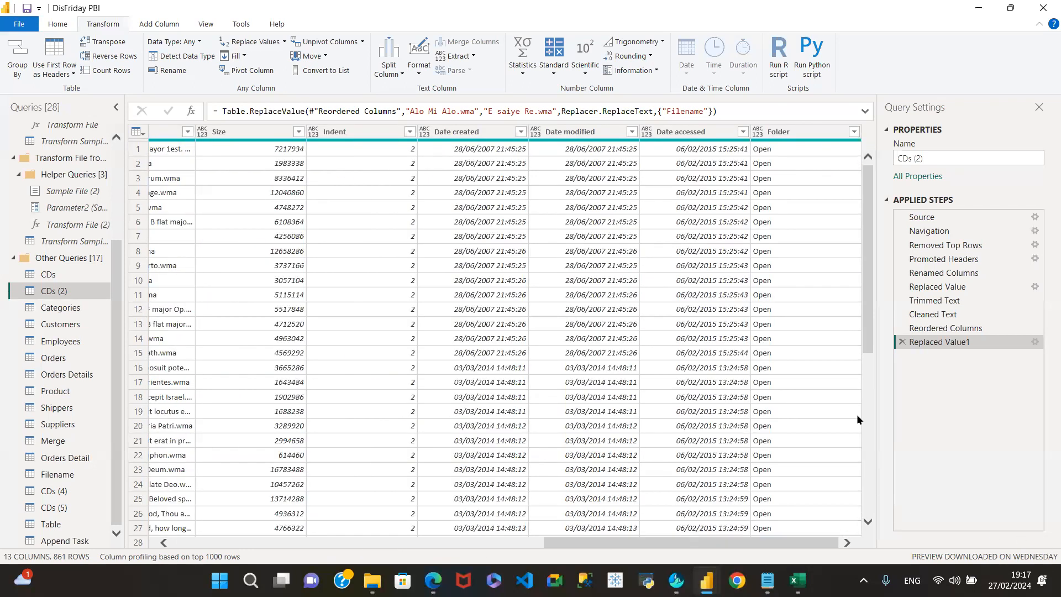
scroll(855, 209, "down", 10)
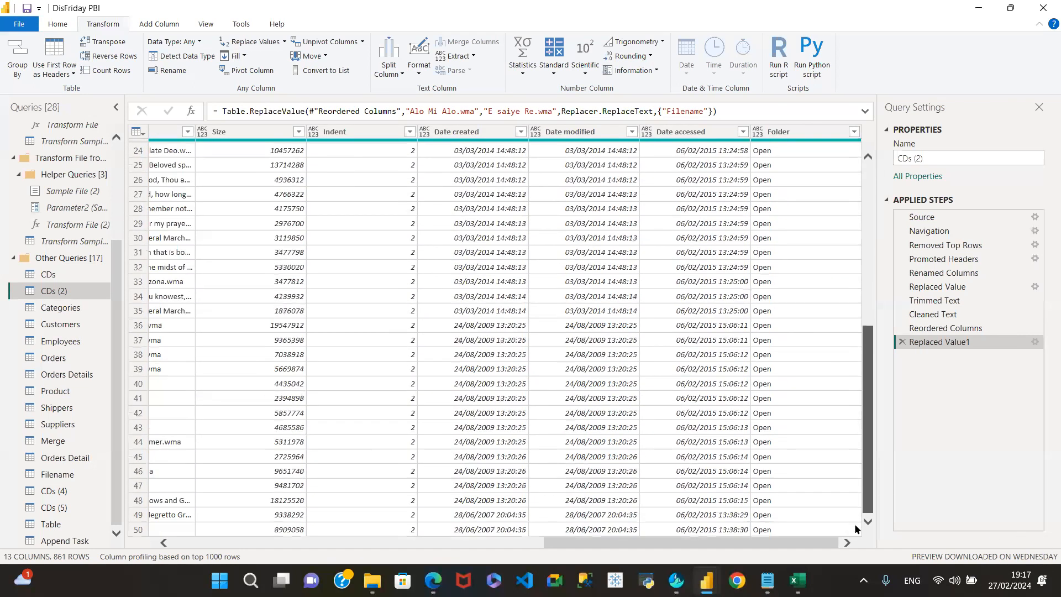
left_click_drag(846, 233, 843, 212)
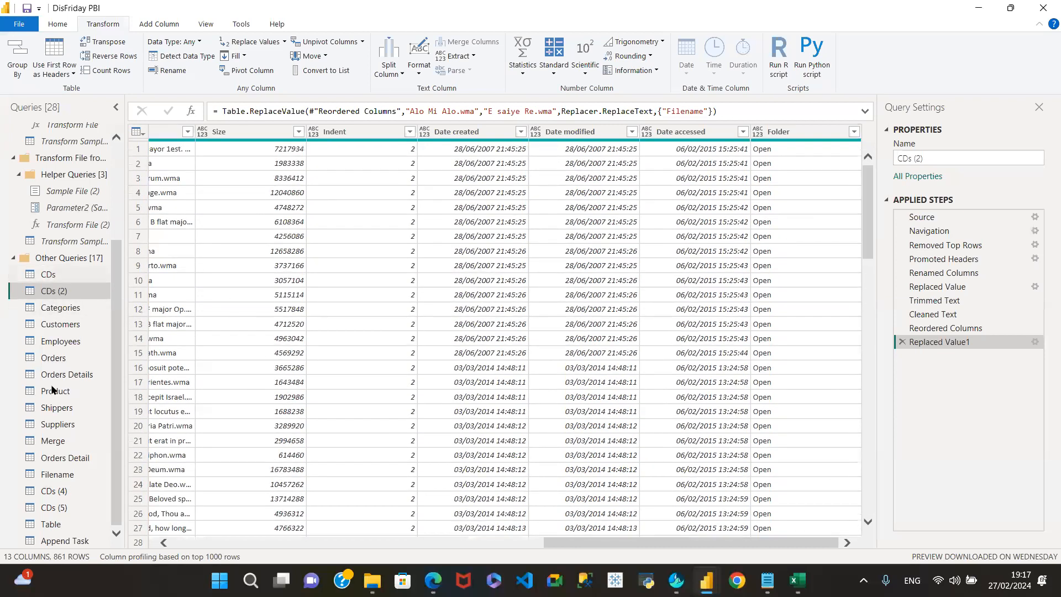
- Preview the Table and Categories queries and select the Categories Picture column
left_click(48, 525)
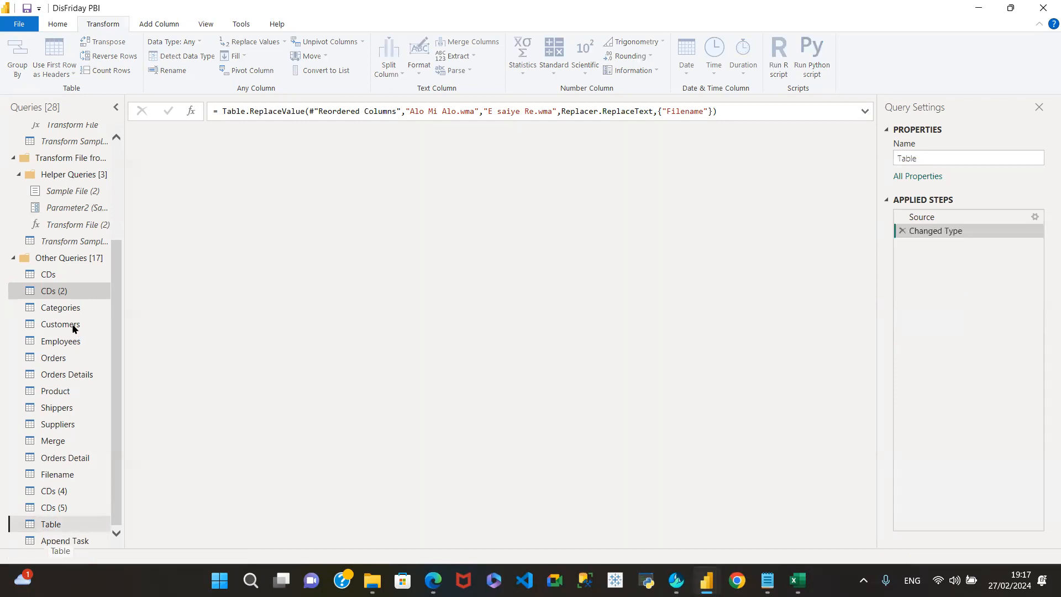
left_click(65, 308)
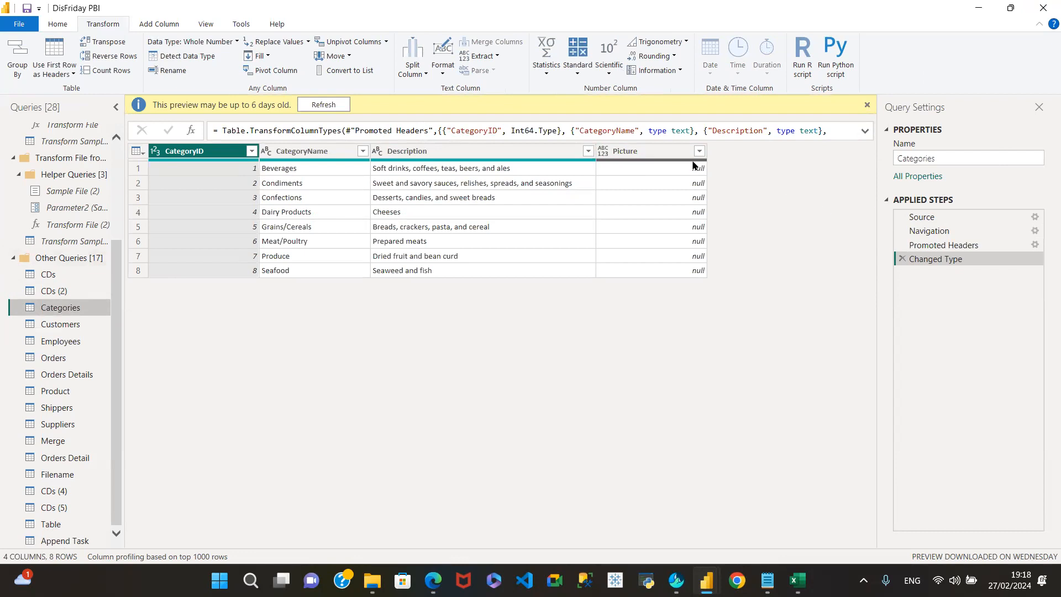
left_click(631, 152)
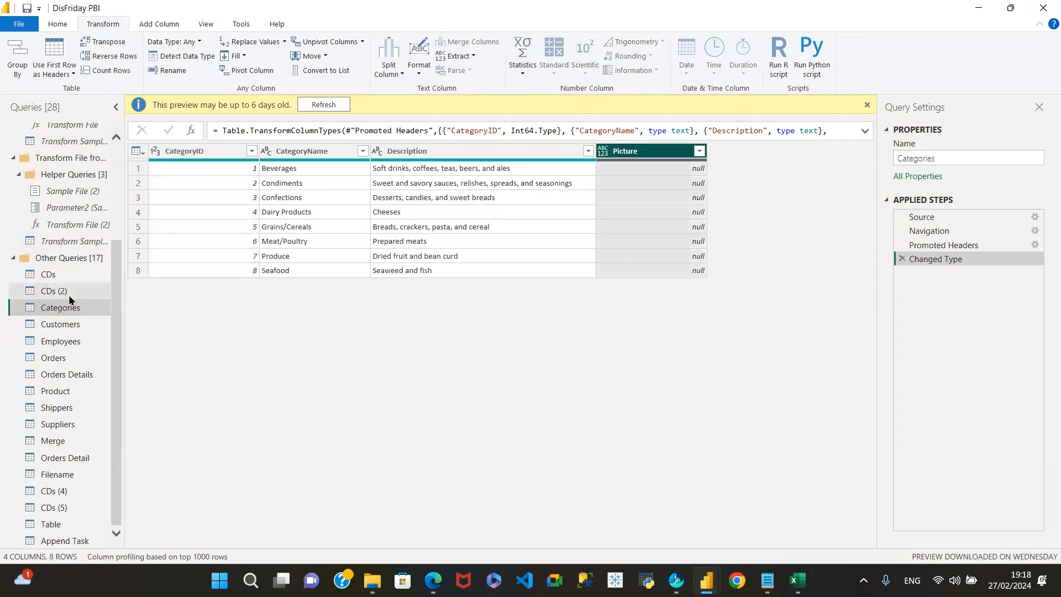
- Open the Customers query preview, scroll across, and select its Region column
left_click(65, 325)
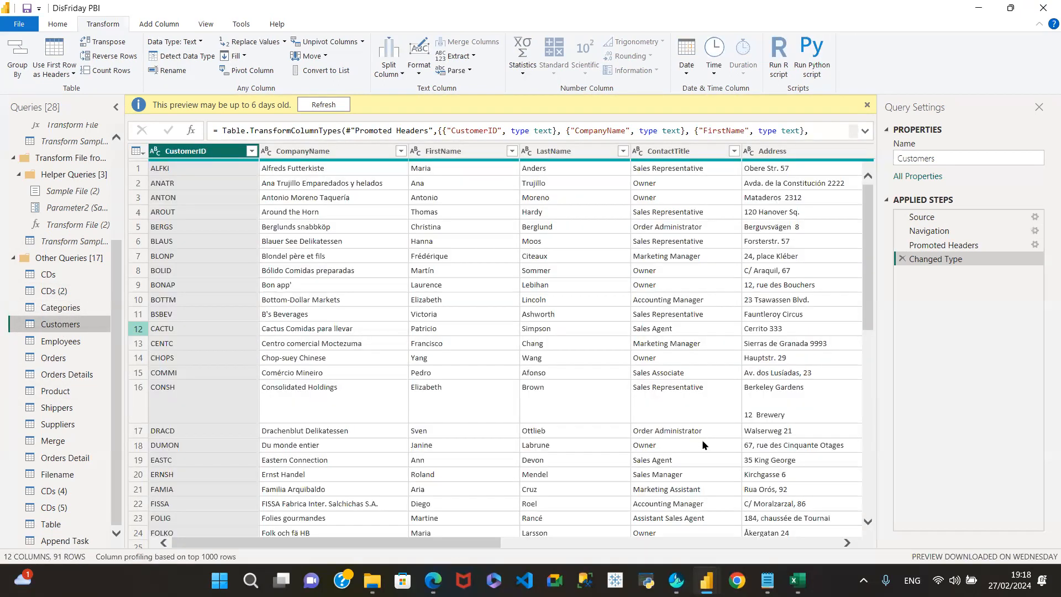
left_click_drag(393, 543, 607, 534)
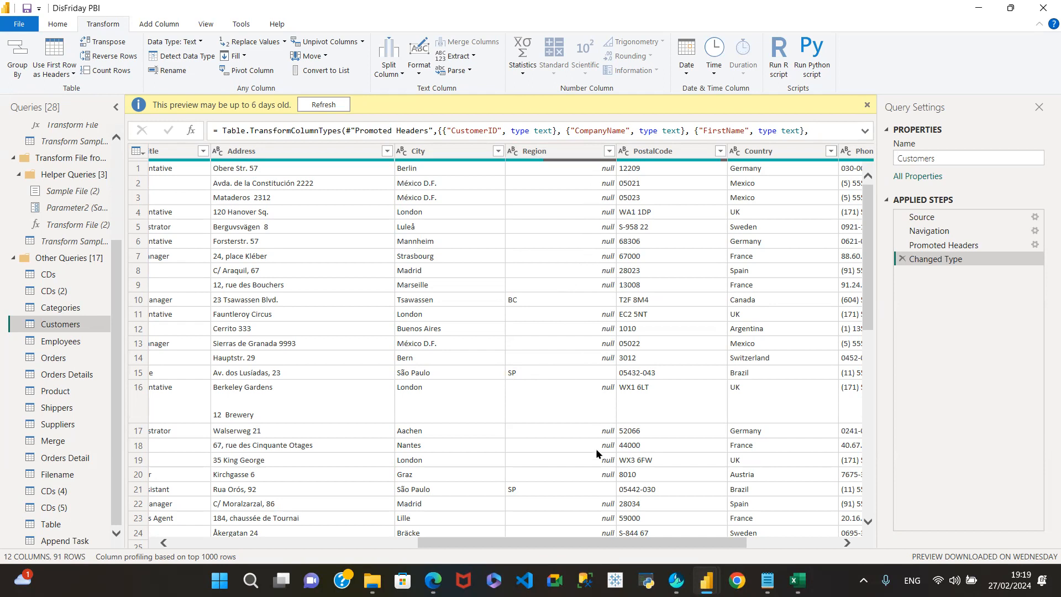
scroll(569, 442, "down", 5)
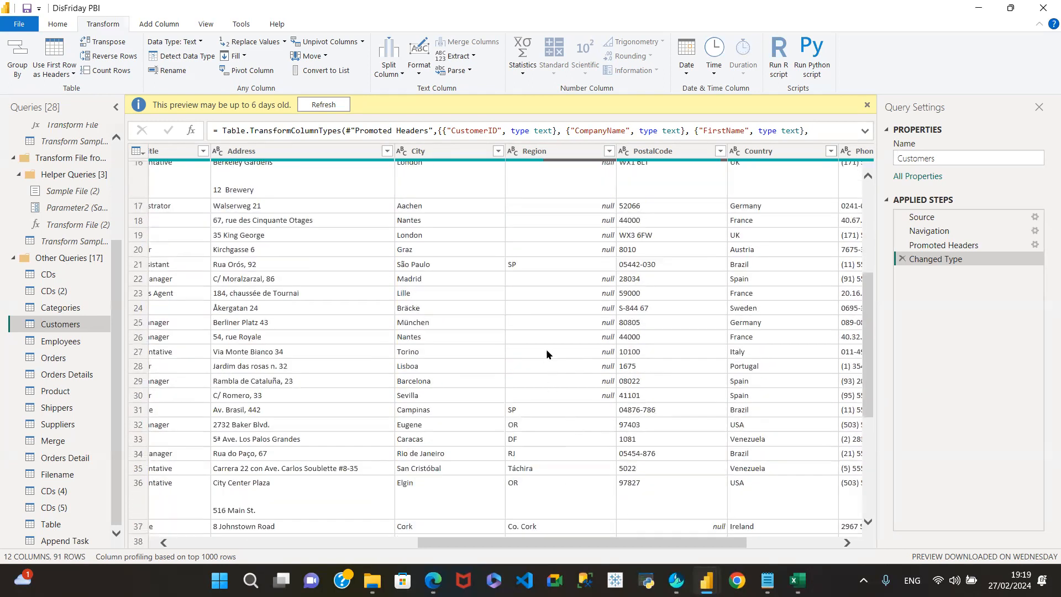
scroll(528, 423, "down", 3)
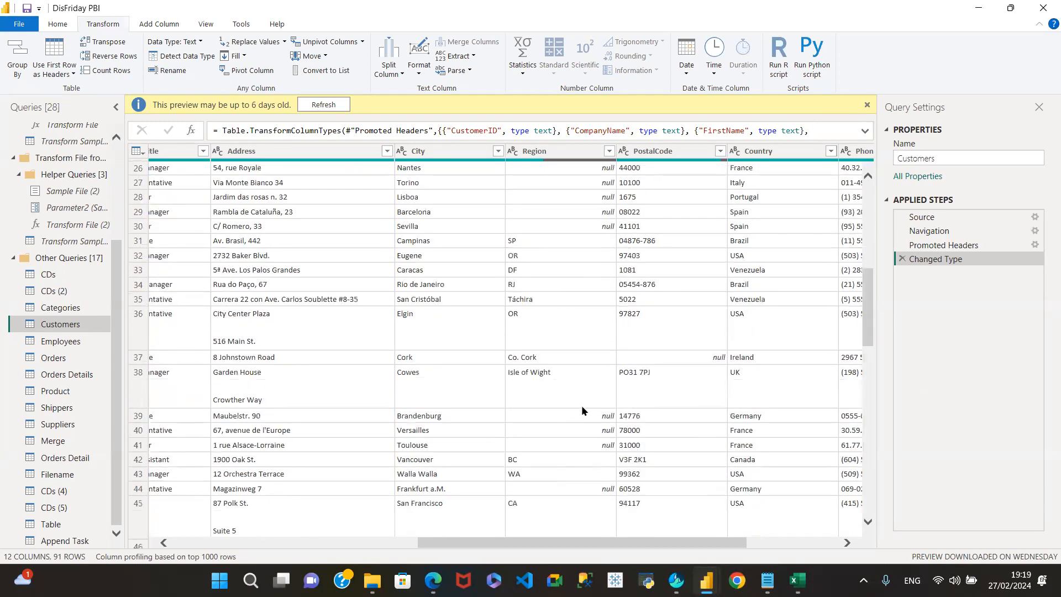
scroll(562, 399, "up", 8)
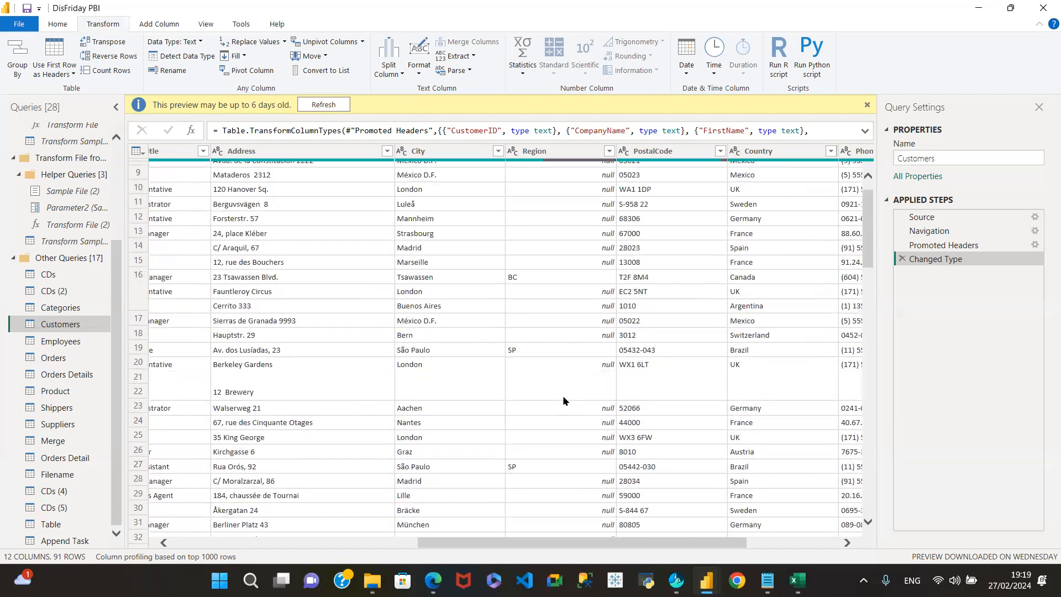
left_click(566, 157)
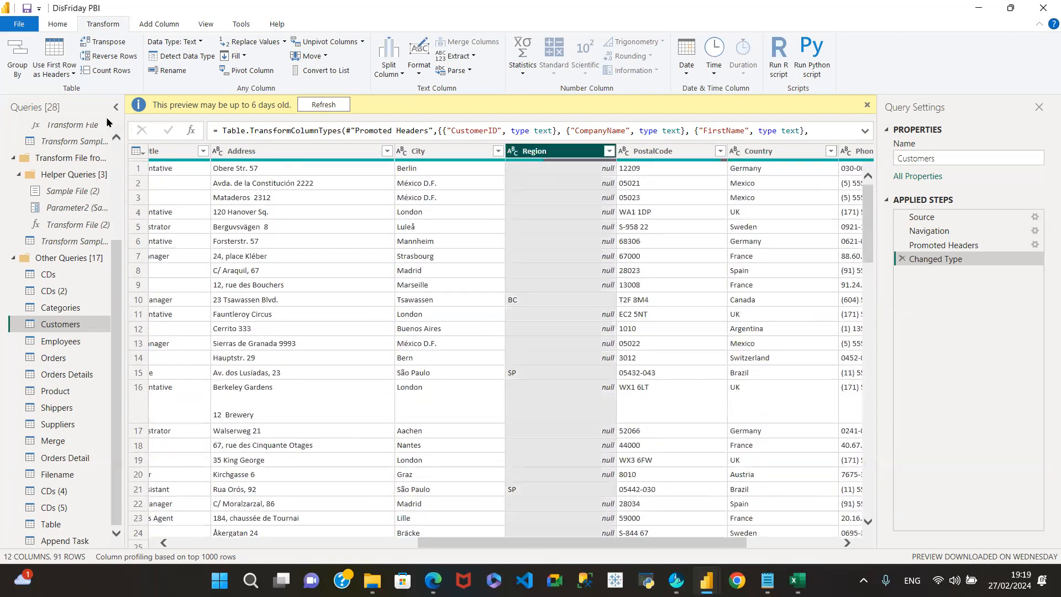
left_click(243, 56)
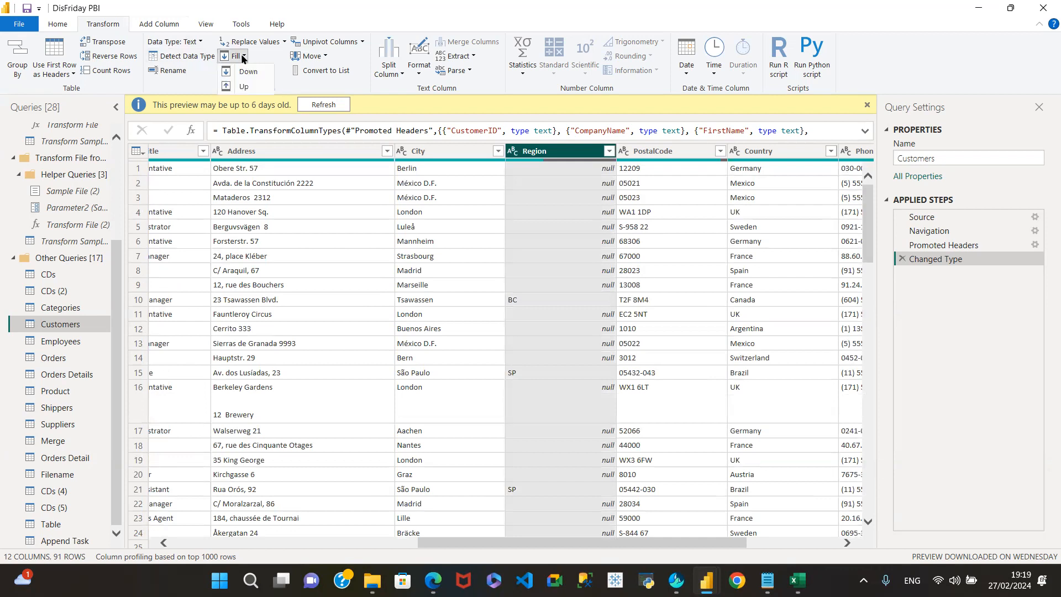
left_click(247, 72)
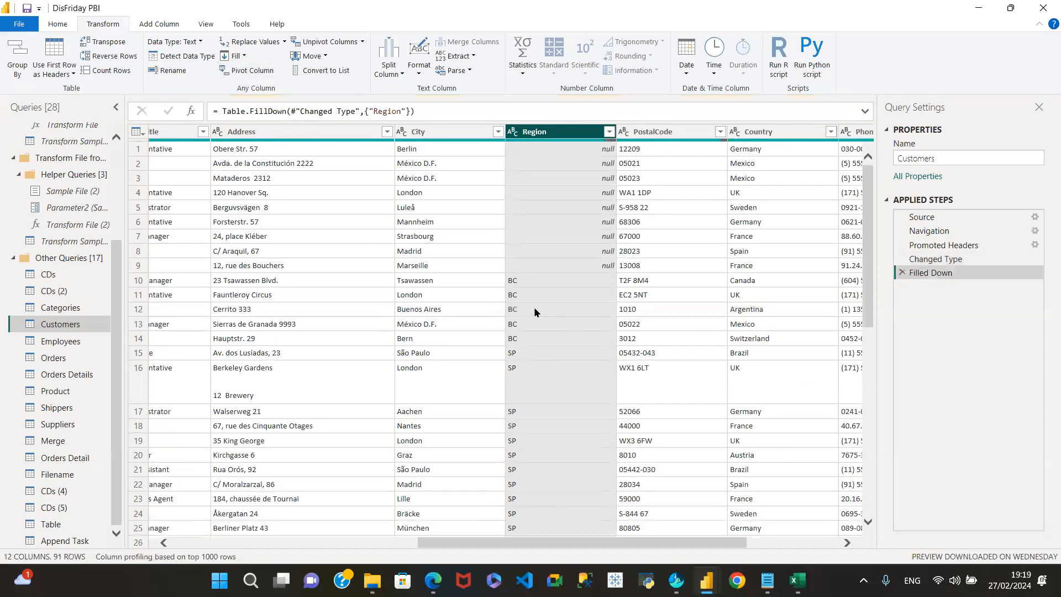
scroll(535, 307, "down", 2)
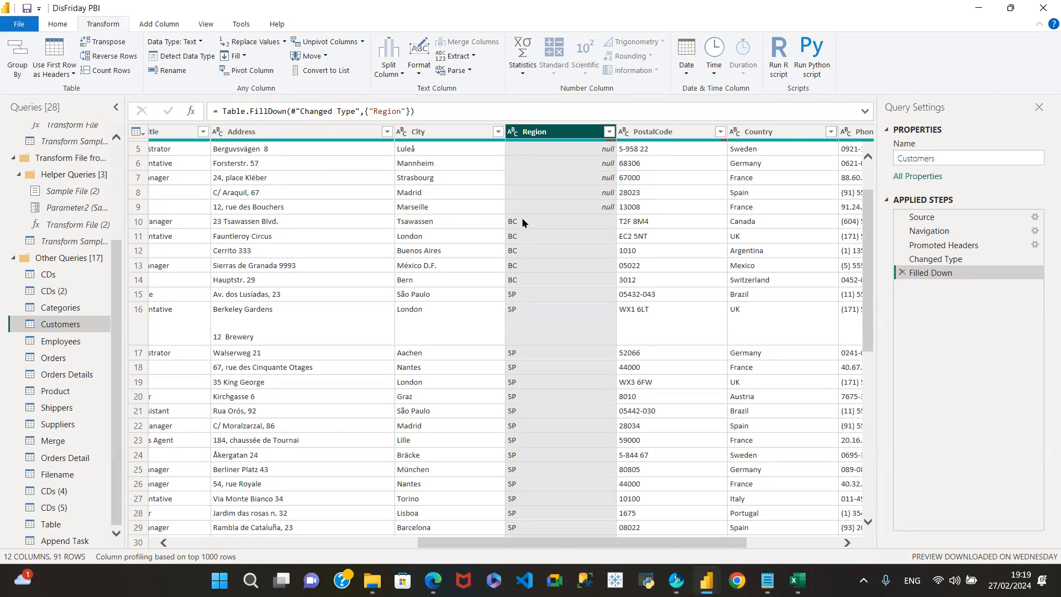
scroll(531, 339, "down", 6)
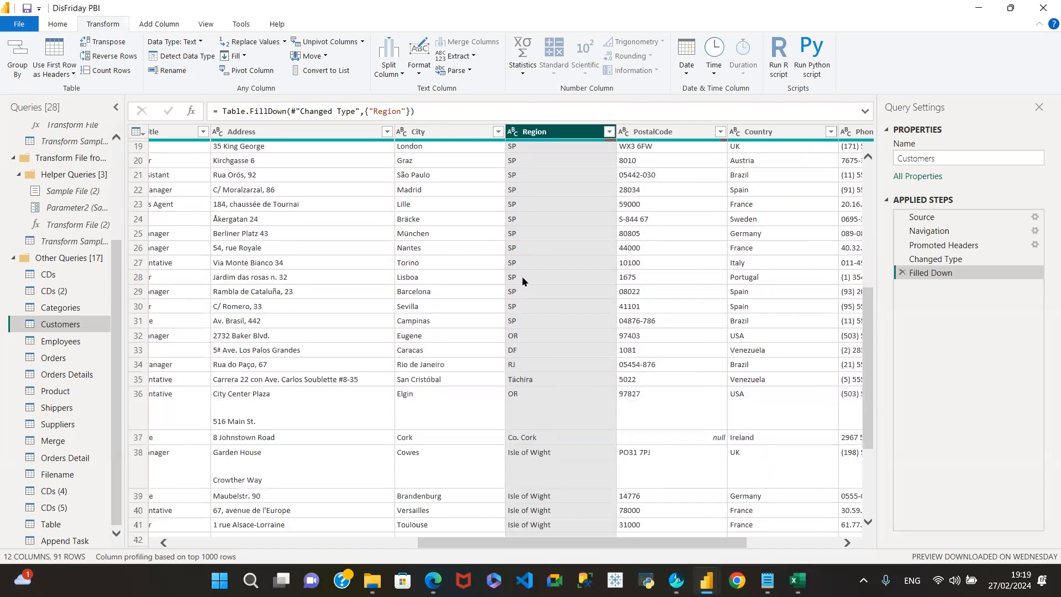
scroll(525, 300, "down", 8)
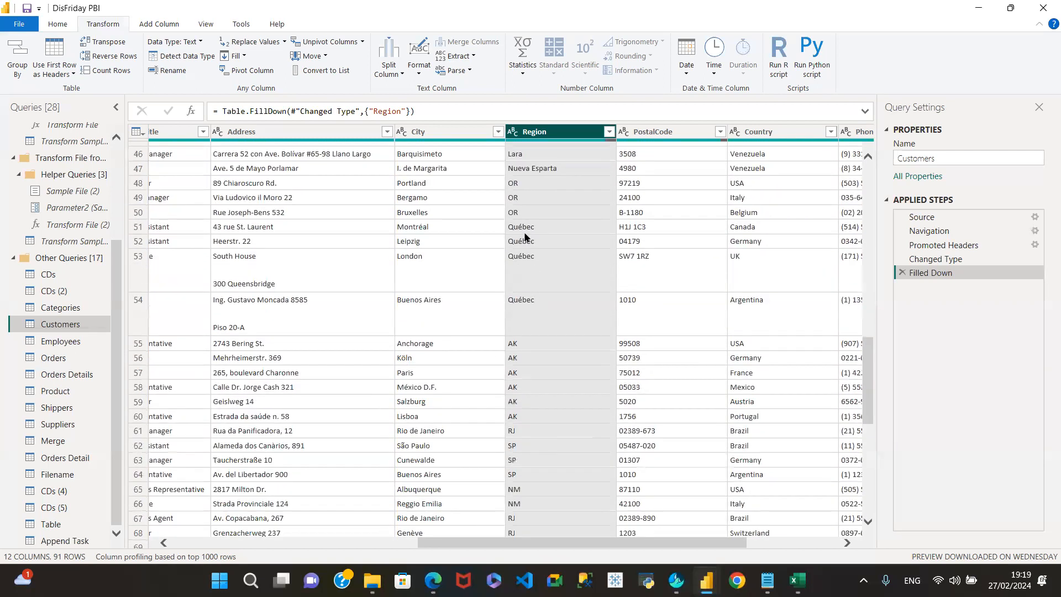
scroll(530, 345, "down", 8)
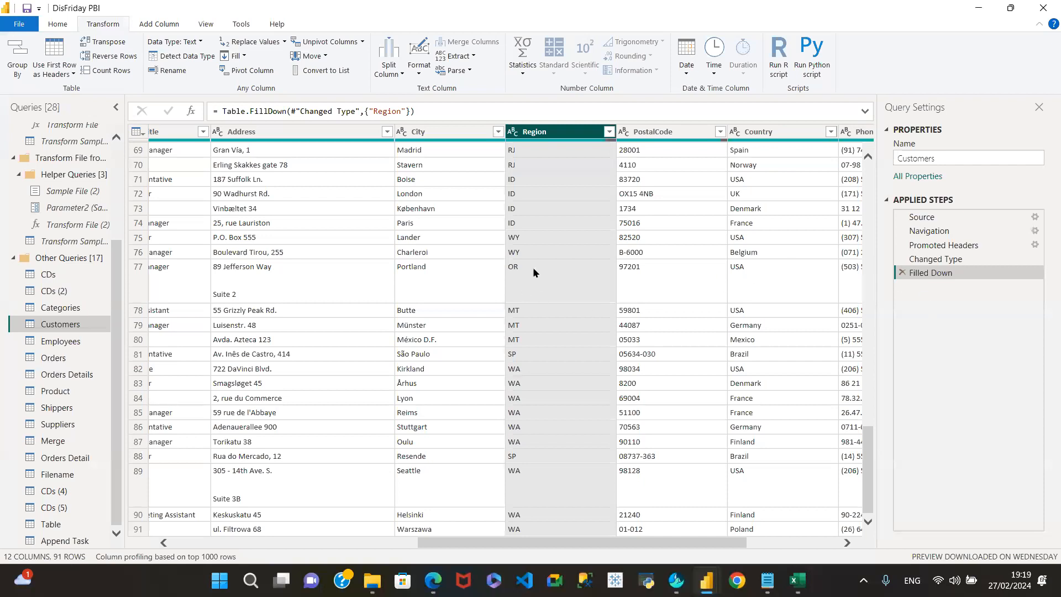
left_click(901, 272)
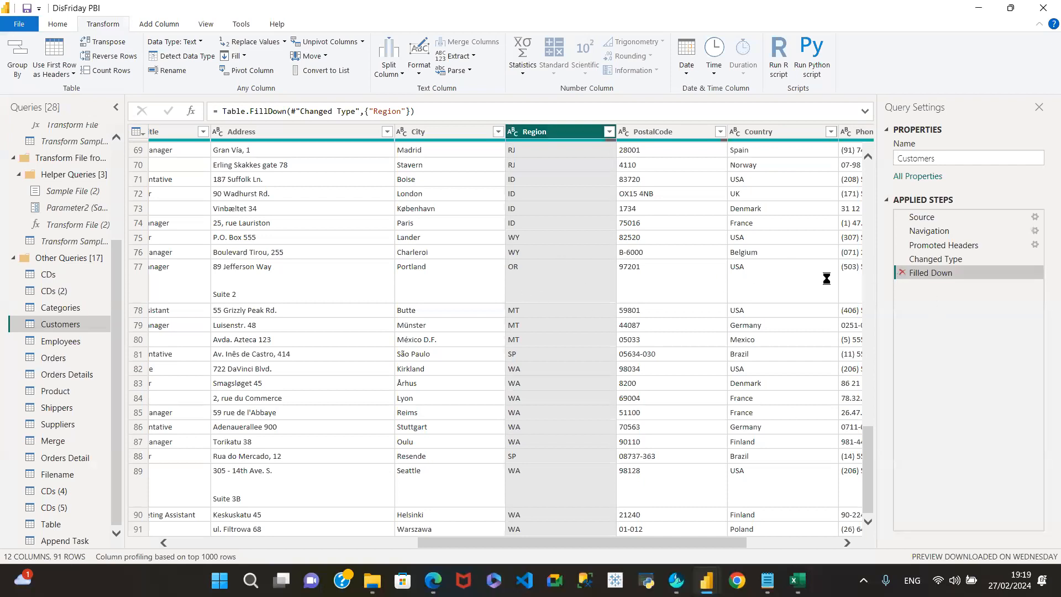
left_click(245, 58)
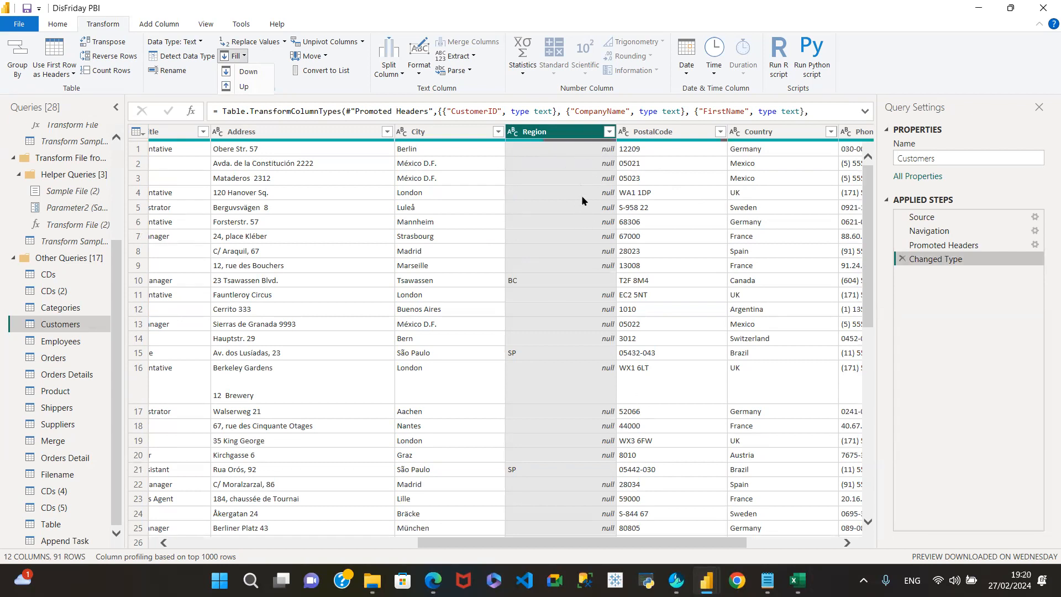
left_click(243, 87)
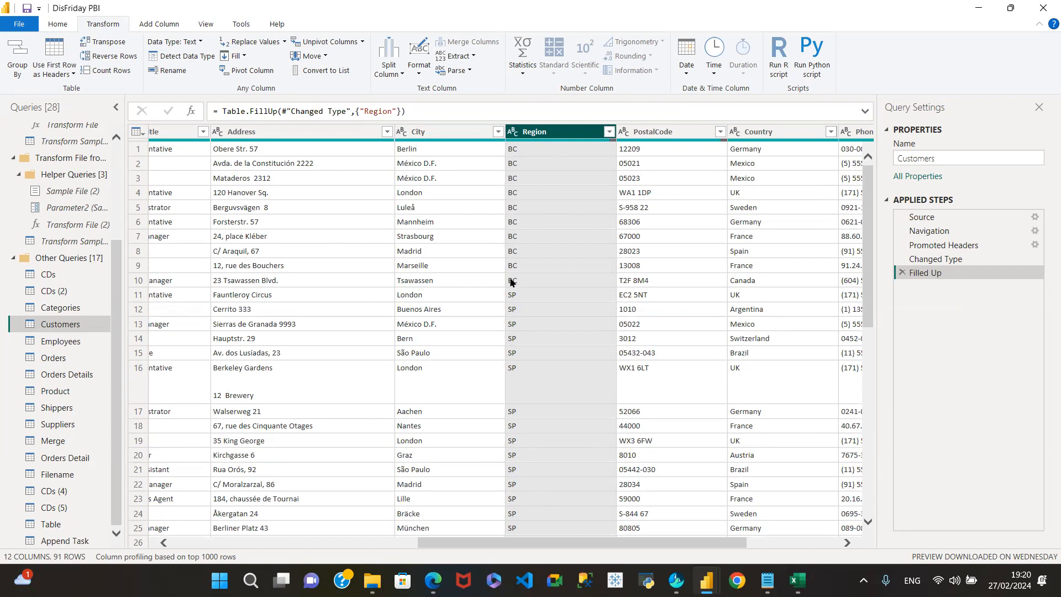
scroll(530, 457, "down", 10)
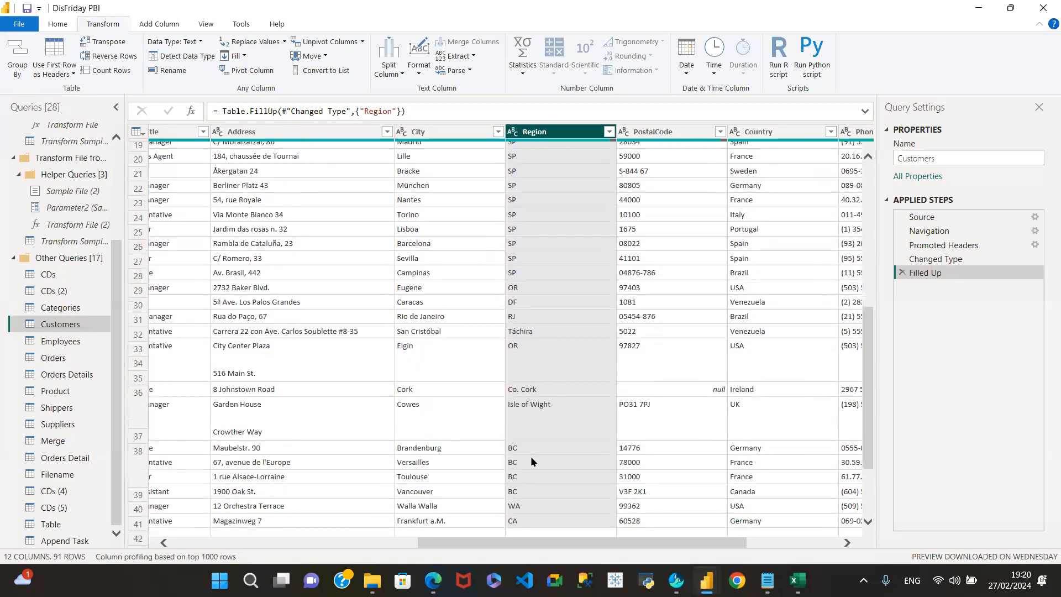
scroll(532, 461, "down", 5)
scroll(533, 451, "up", 10)
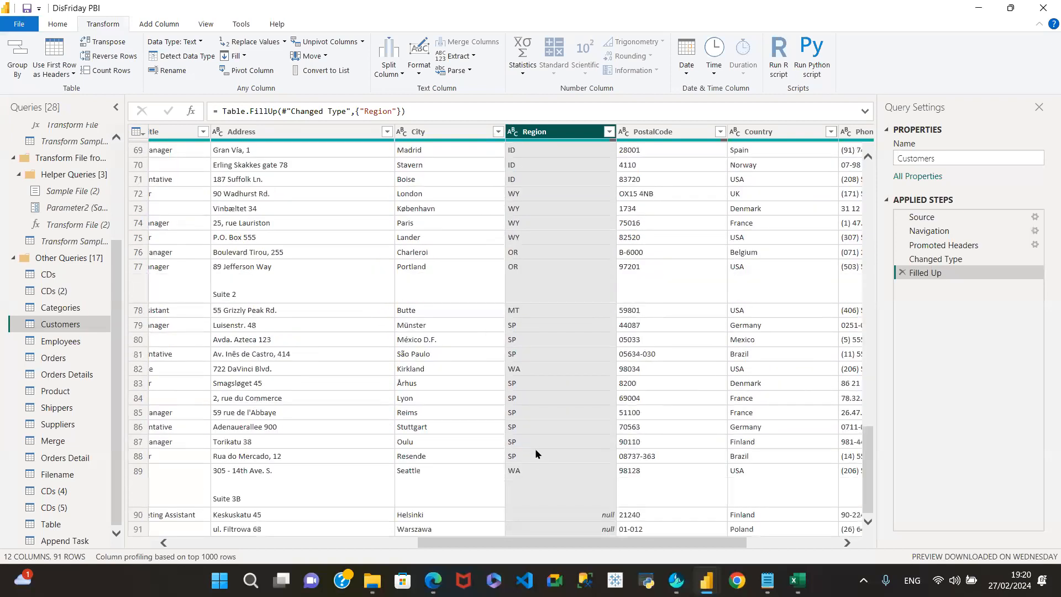
scroll(537, 442, "up", 10)
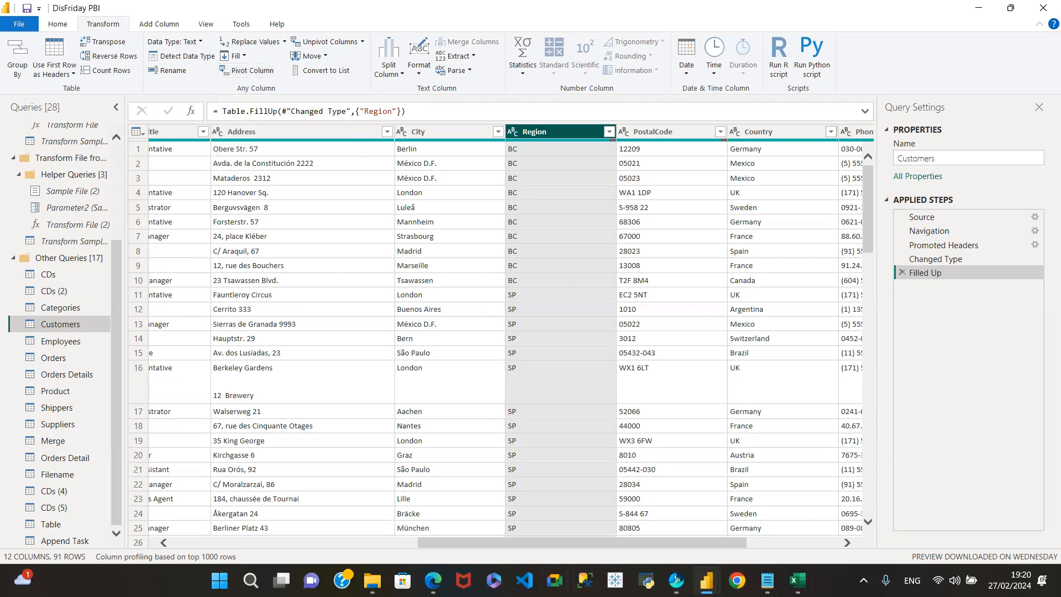
left_click_drag(450, 543, 204, 543)
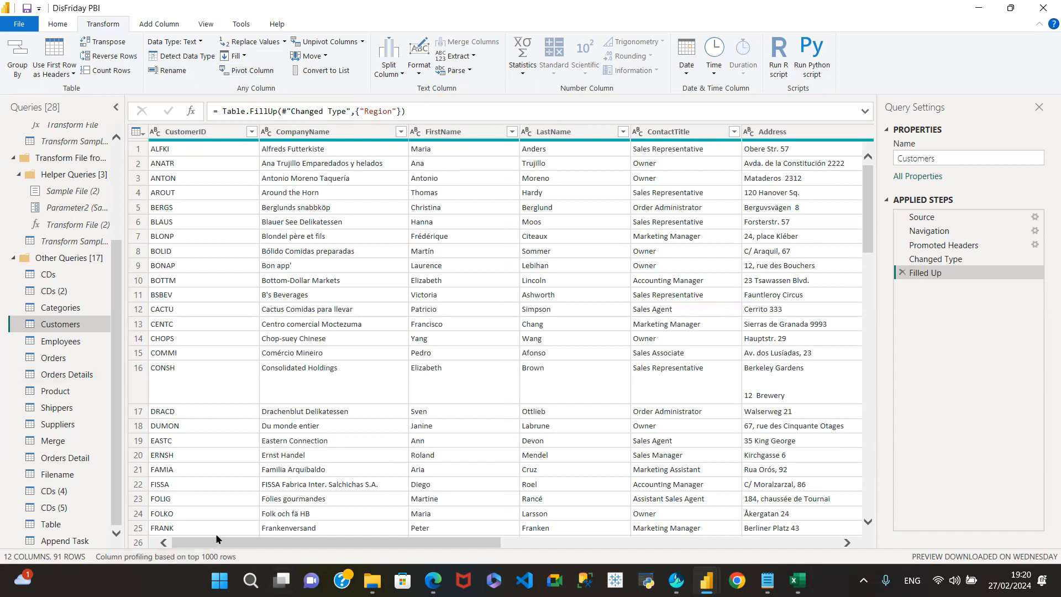
- Pivot Customers on CustomerID with CompanyName as values, then review the pivot settings unchanged
left_click(182, 527)
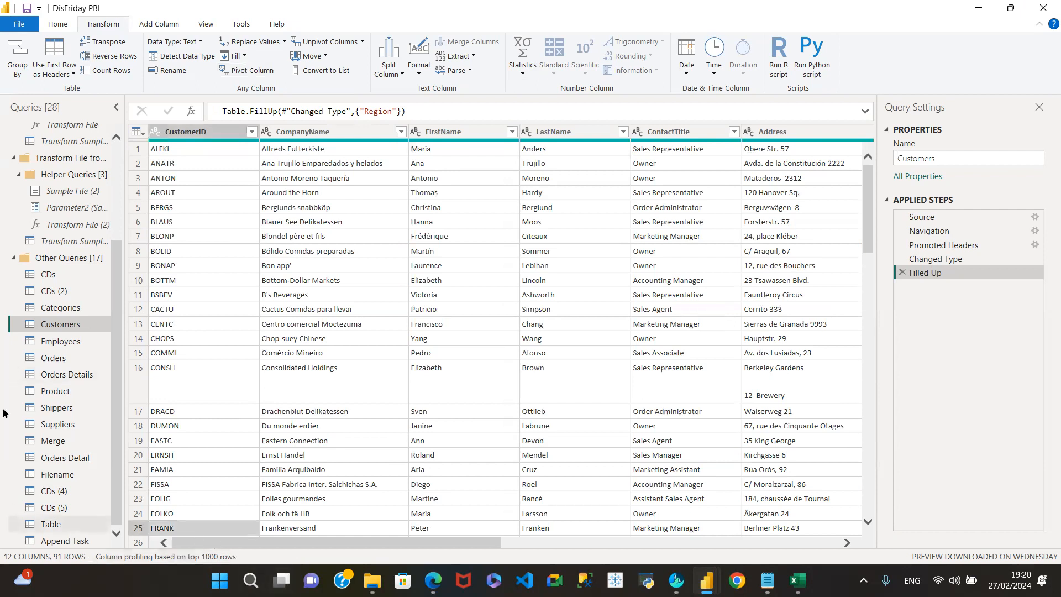
left_click(207, 132)
left_click(255, 70)
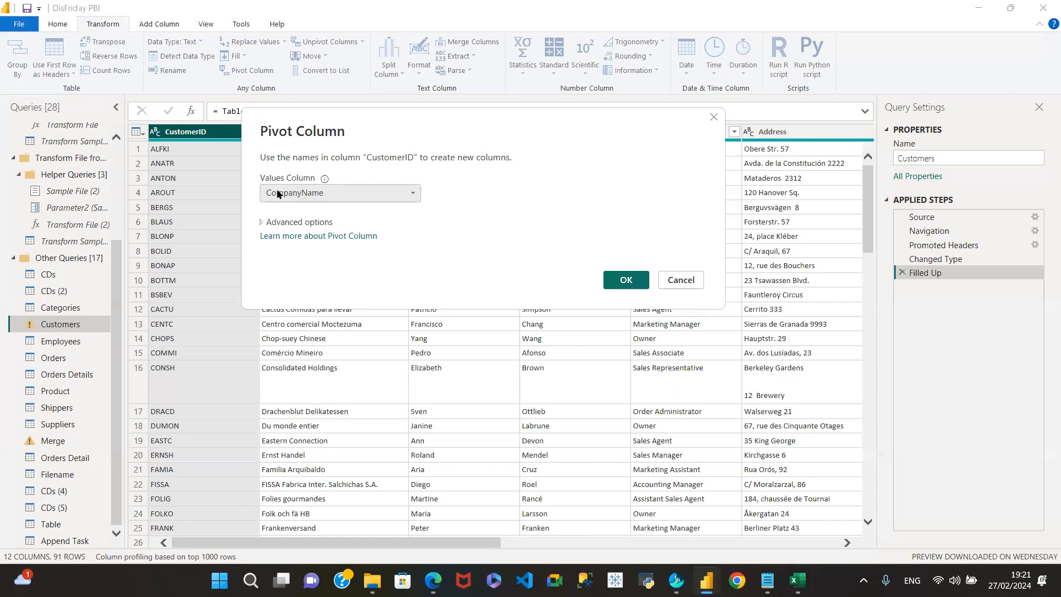
left_click(415, 192)
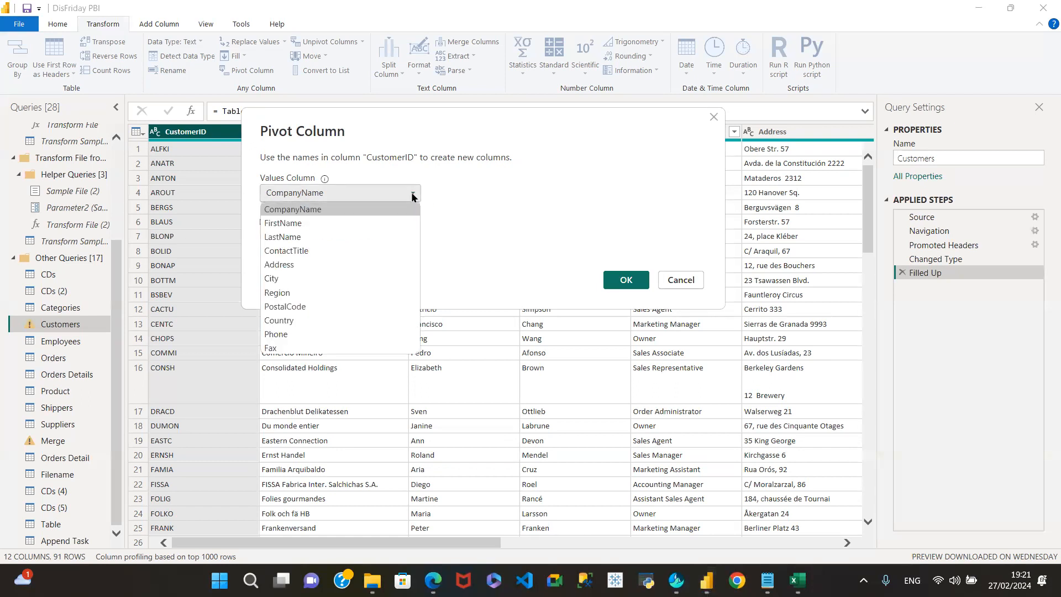
left_click(336, 207)
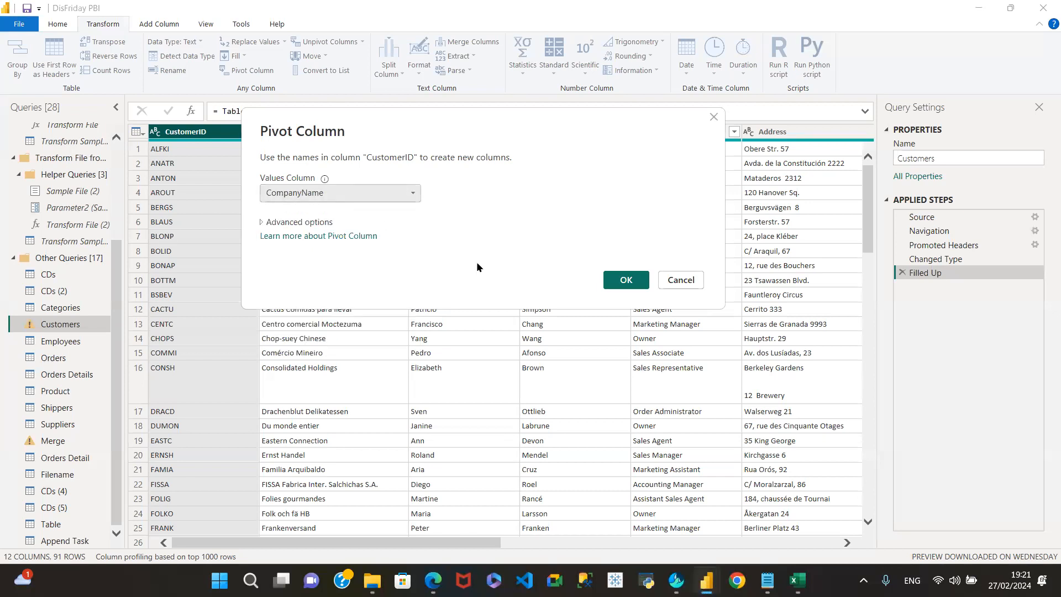
left_click(619, 280)
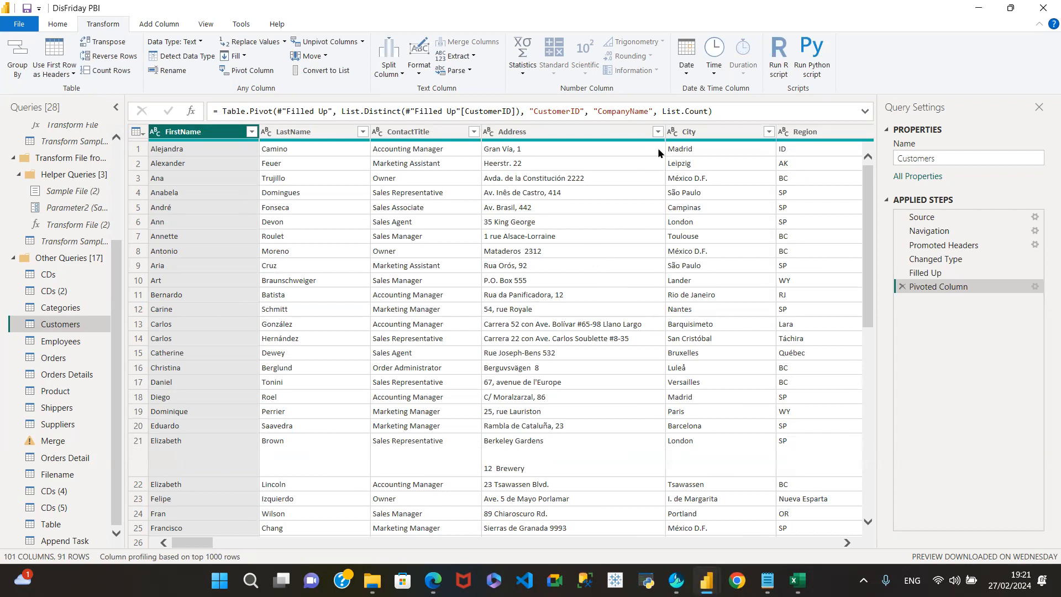
left_click(1034, 286)
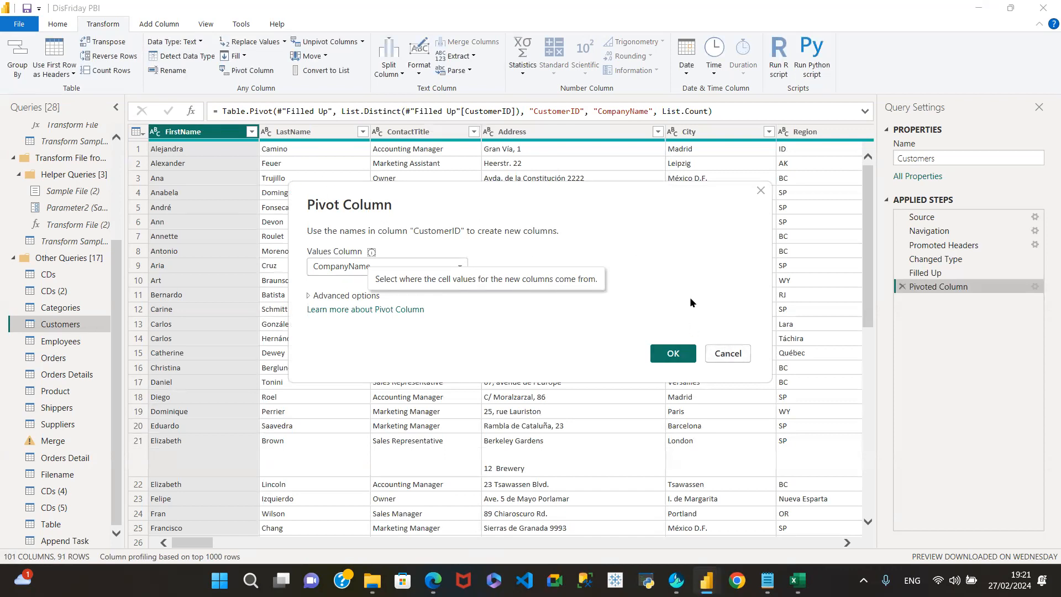
left_click(727, 353)
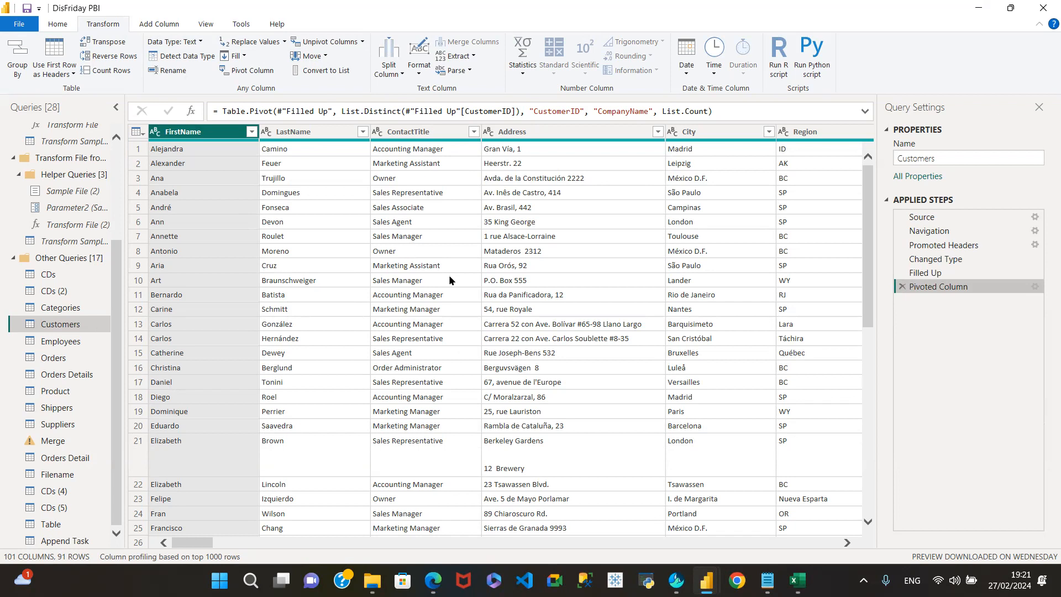
- Delete the Pivoted Column step and look over the Unpivot Columns options without choosing one
left_click(899, 287)
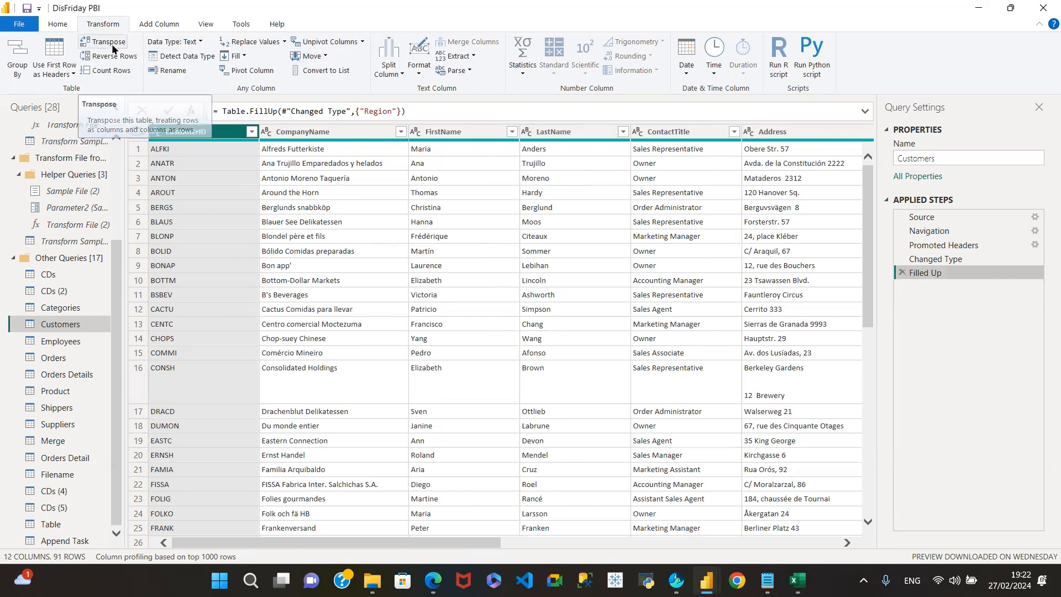
left_click(362, 42)
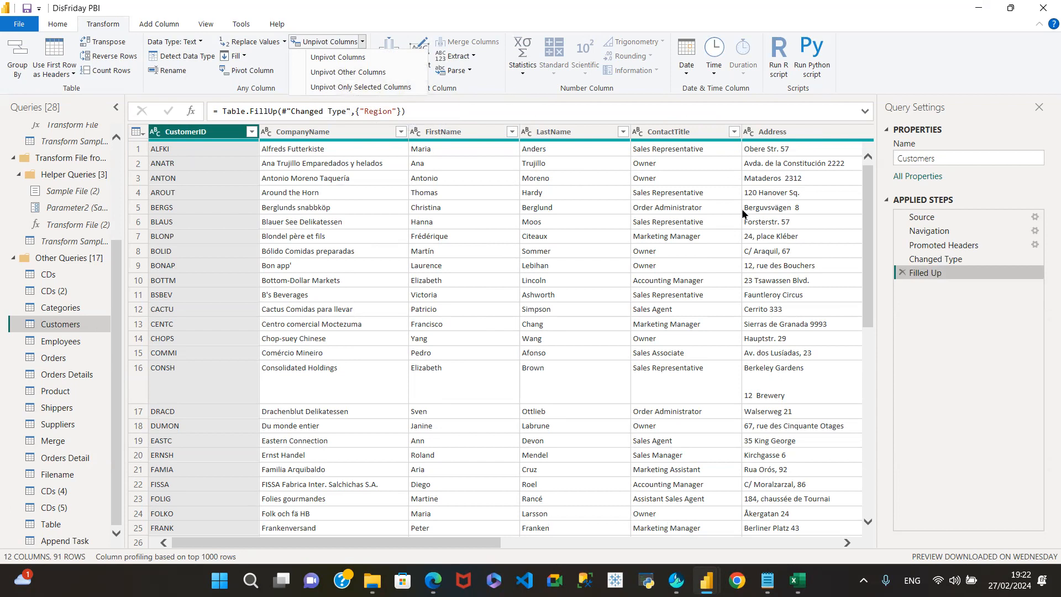
left_click(325, 137)
- Switch from Customers to the Table query, then to CDs (5)
left_click_drag(387, 543, 610, 541)
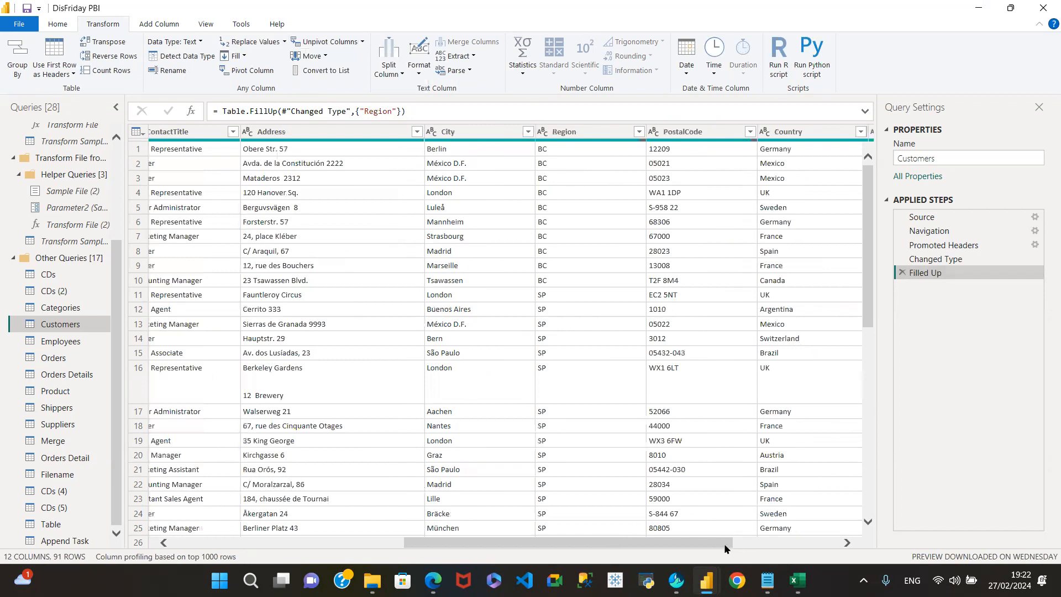
left_click_drag(850, 536, 56, 525)
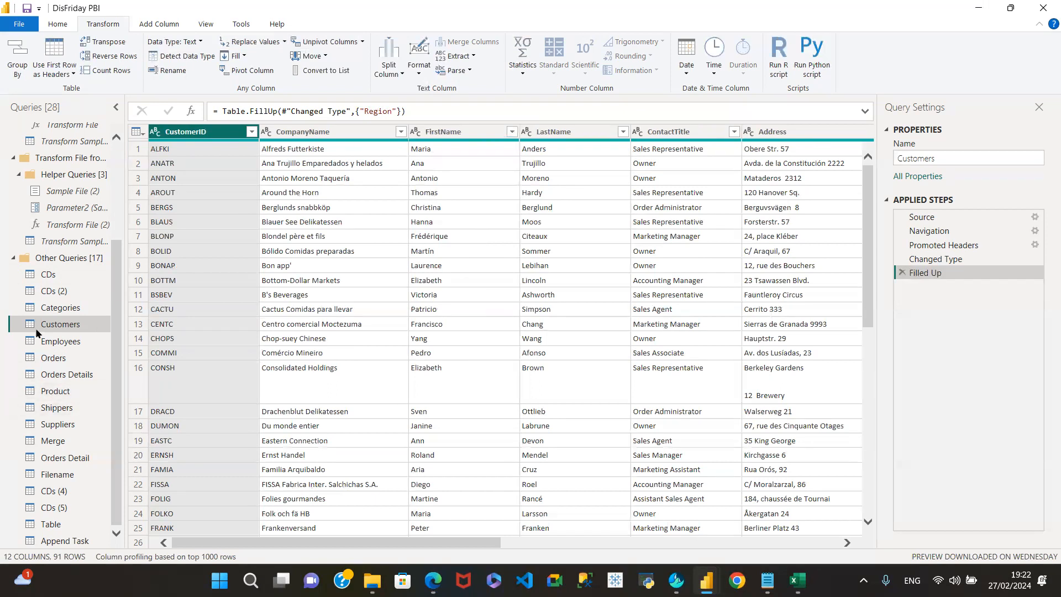
left_click(55, 528)
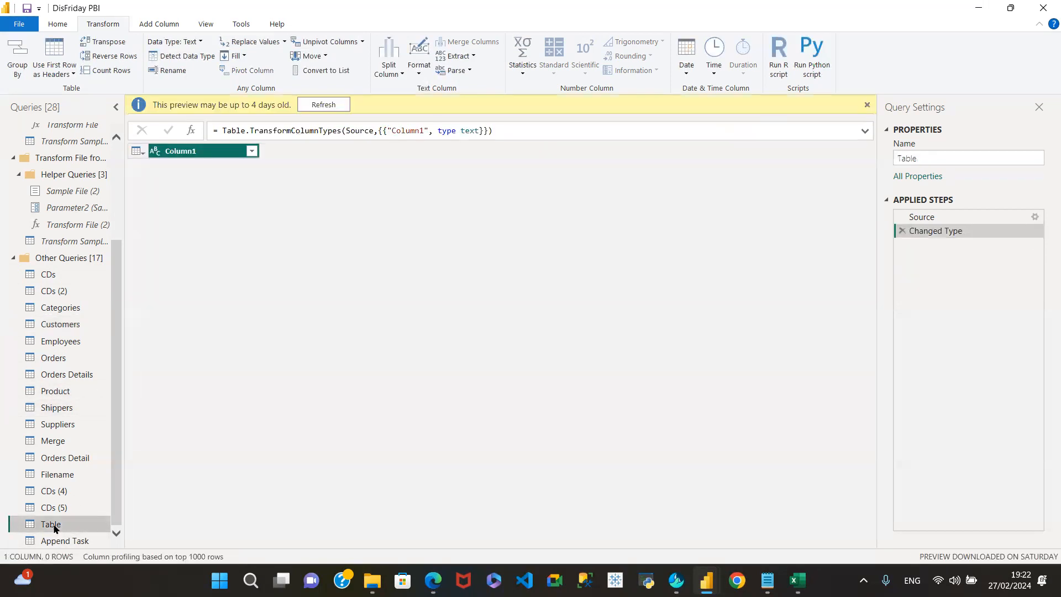
left_click(58, 507)
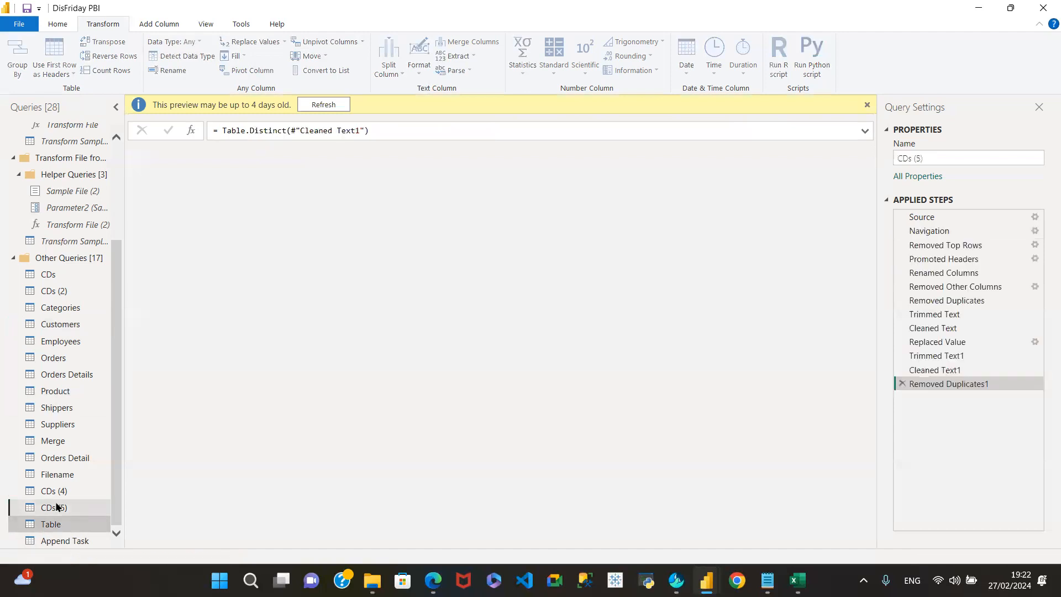
- Step through CDs (4) and Orders Detail to the 154-row appended Orders Details query
left_click(61, 490)
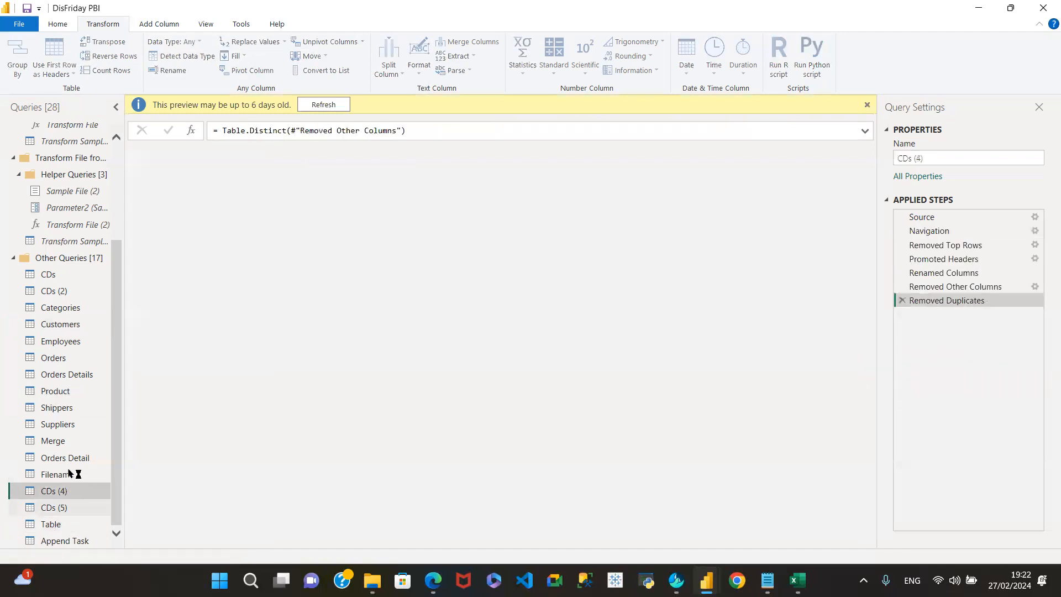
left_click(75, 458)
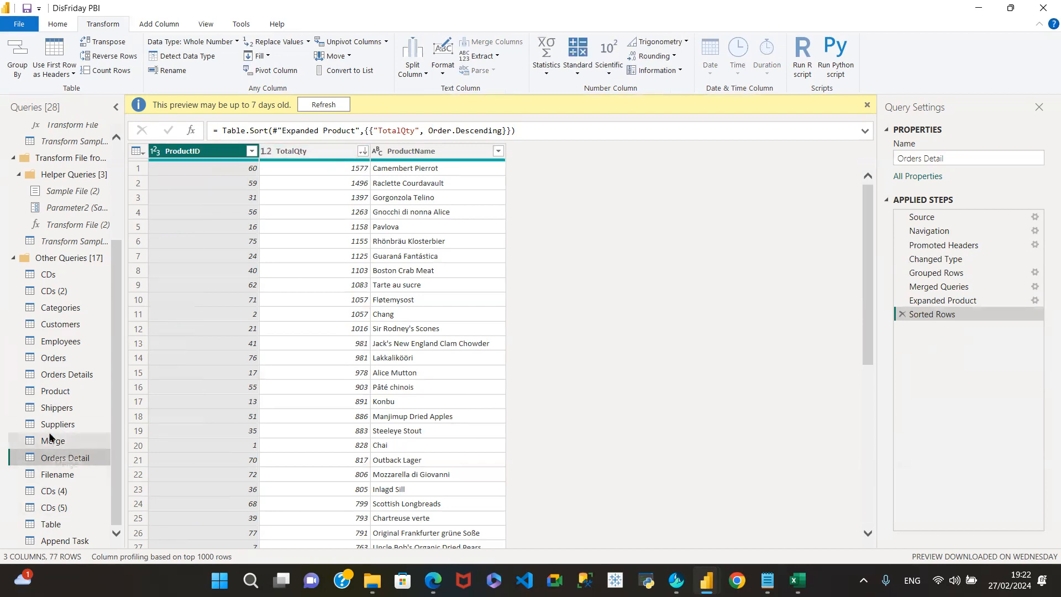
left_click(77, 376)
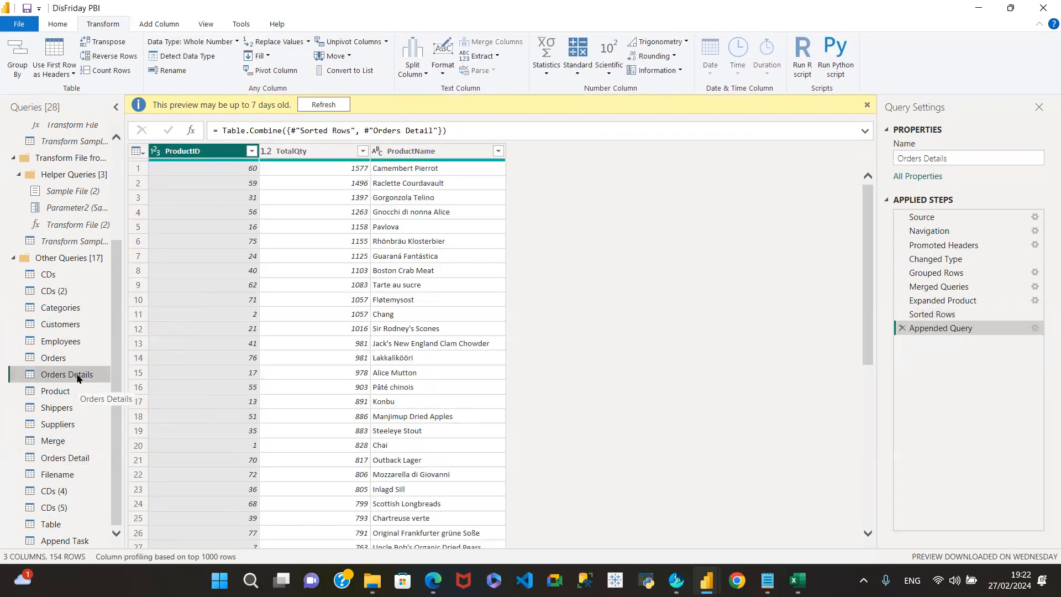
- In the Product query, remove the Discontinued column, leaving 9 columns and 77 rows
left_click(58, 392)
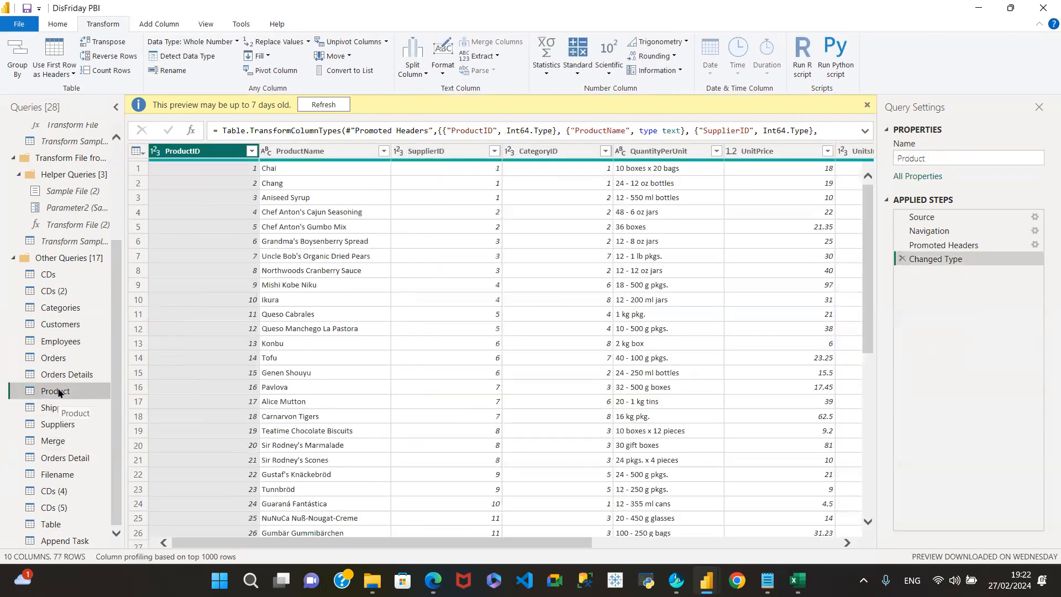
left_click_drag(349, 542, 866, 541)
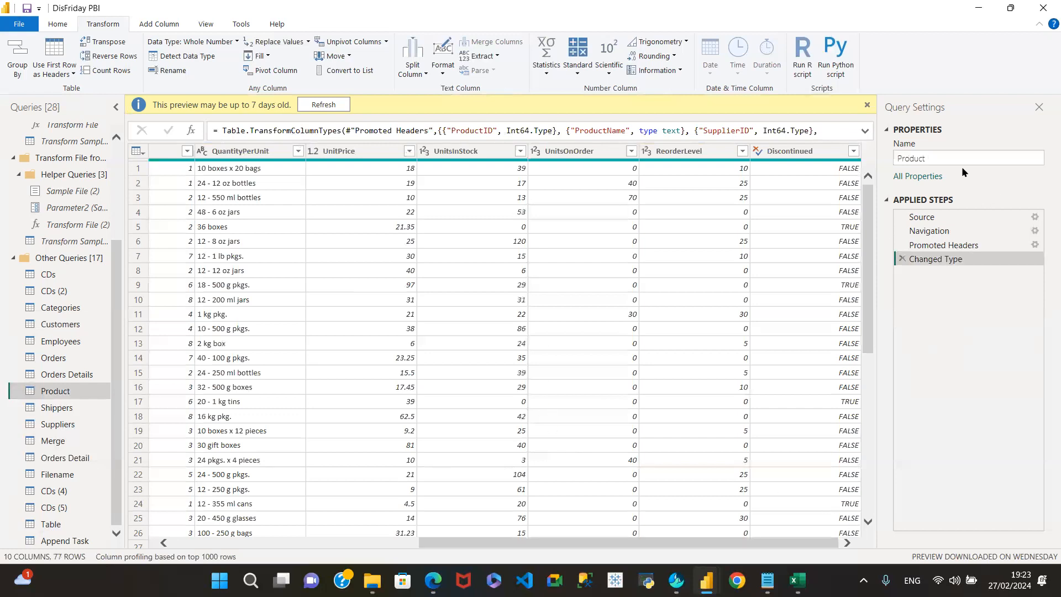
left_click(804, 154)
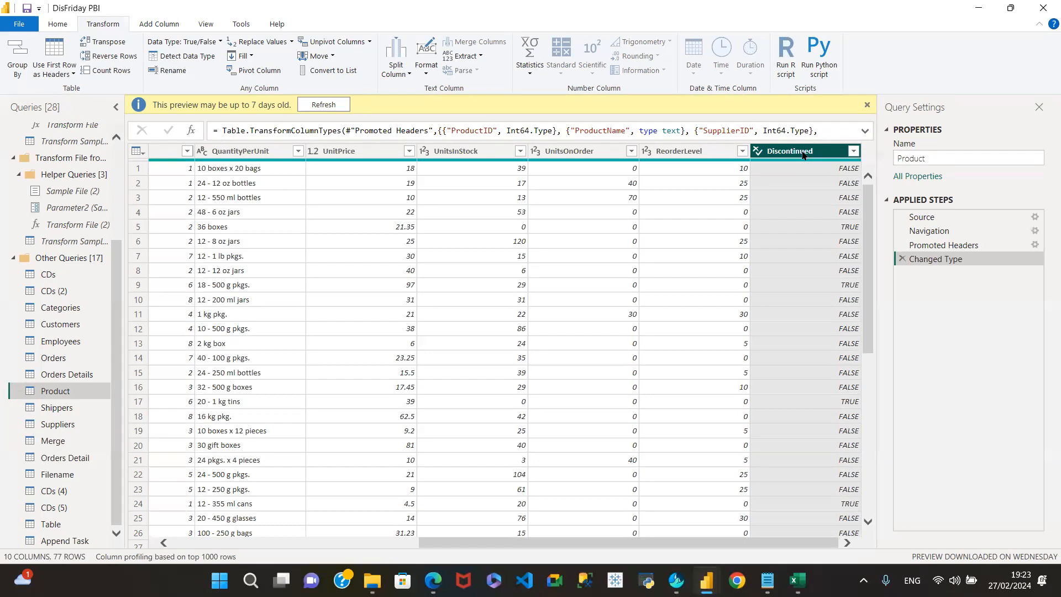
right_click(804, 155)
left_click(829, 177)
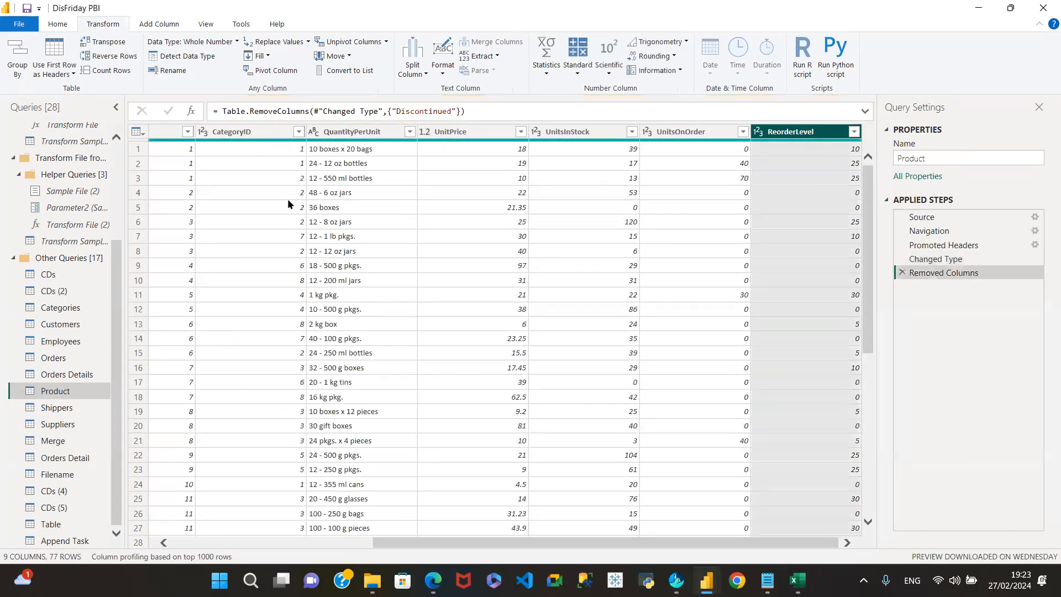
left_click_drag(574, 543, 217, 534)
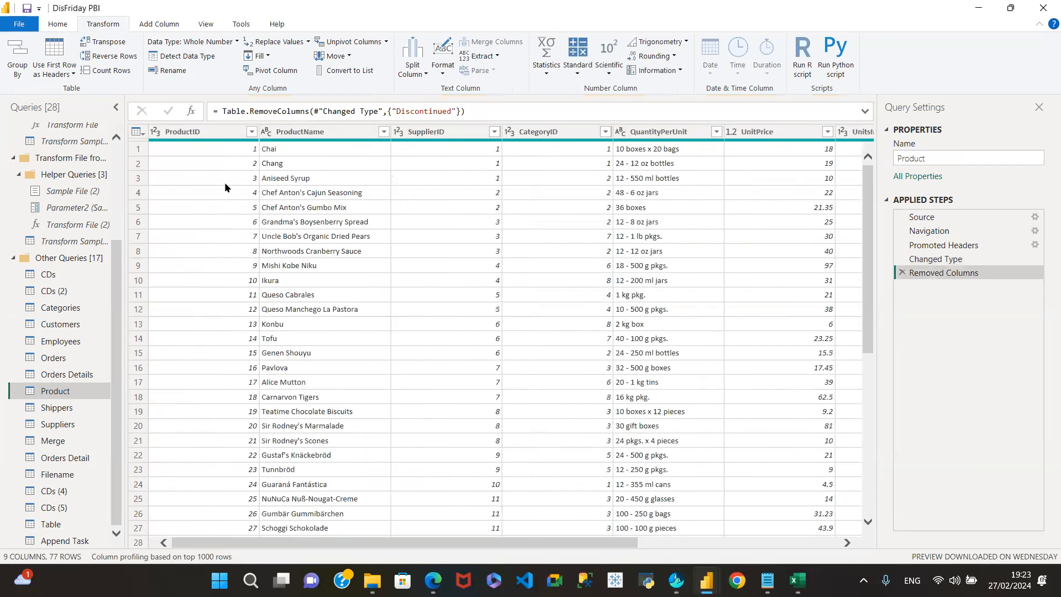
left_click(200, 133)
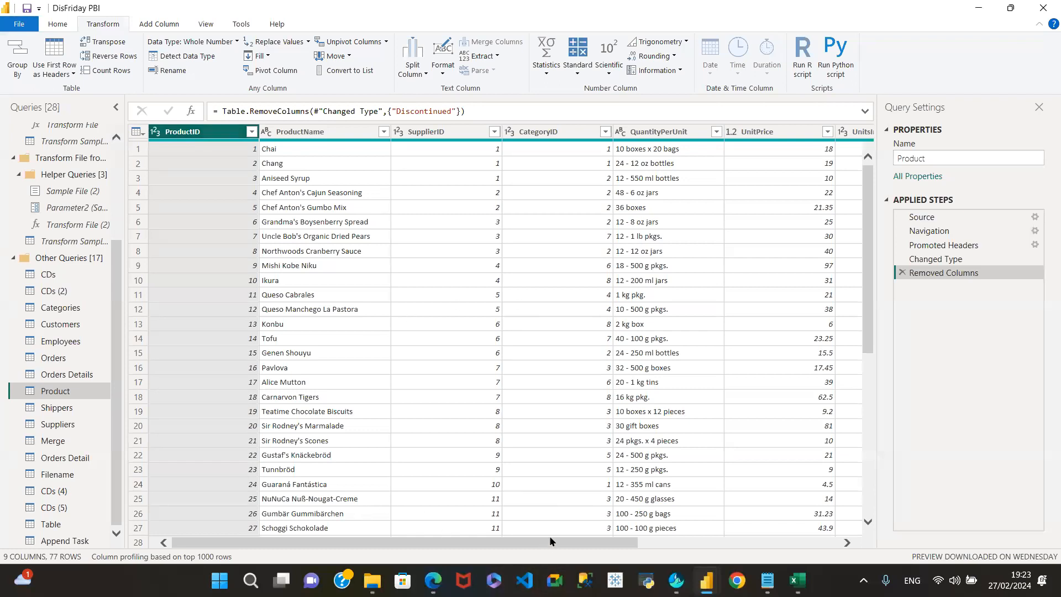
left_click_drag(628, 541, 760, 565)
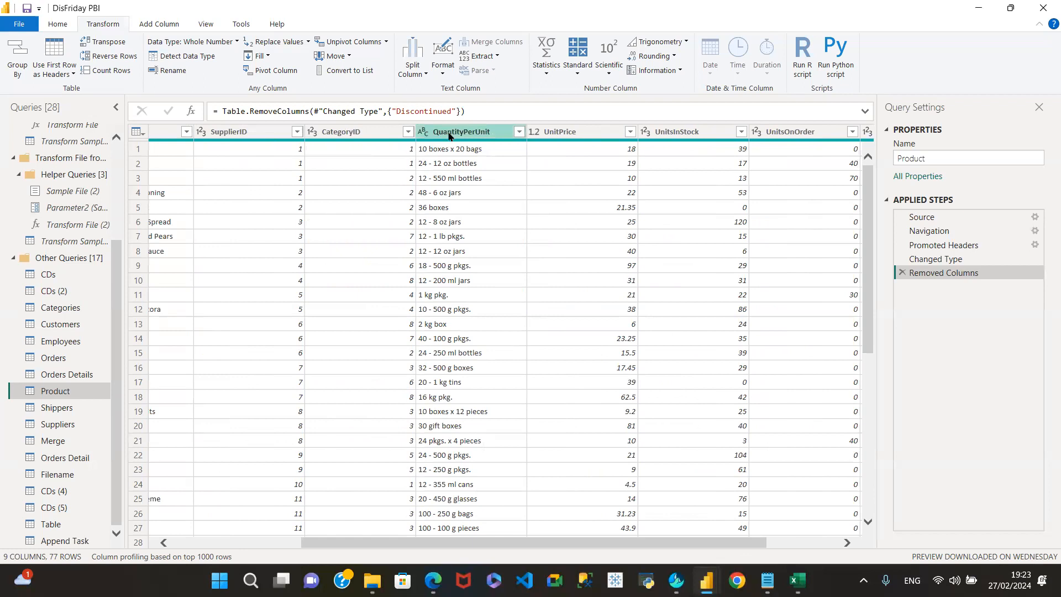
left_click(449, 133, "shift")
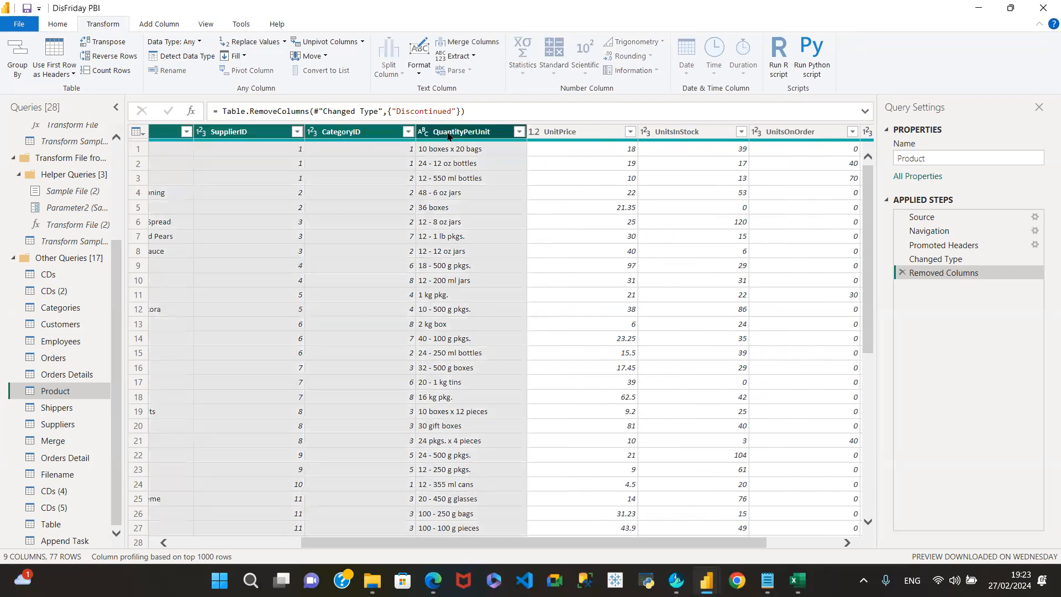
left_click(363, 42)
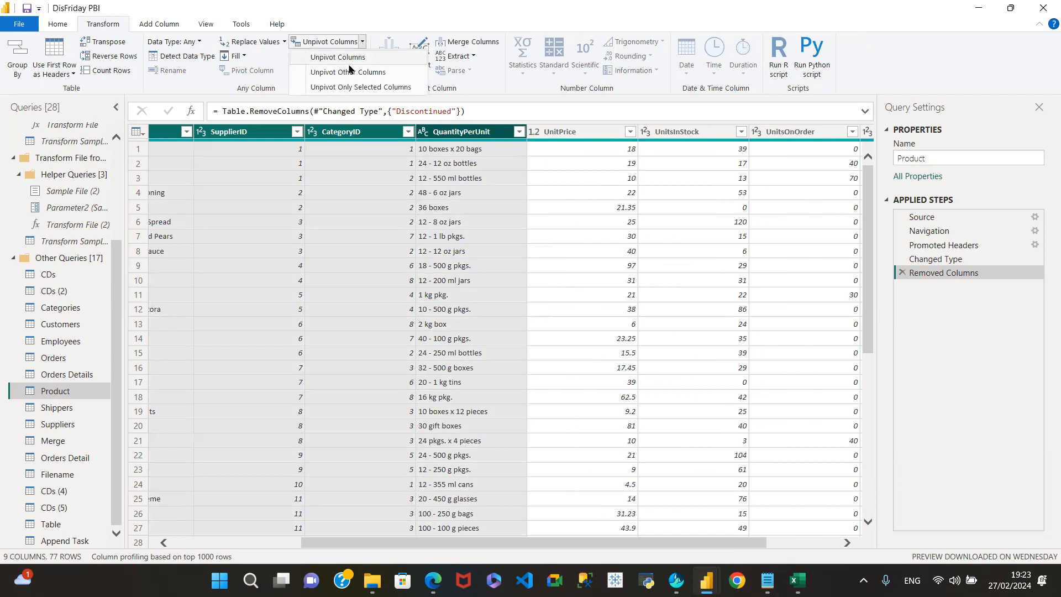
left_click(346, 73)
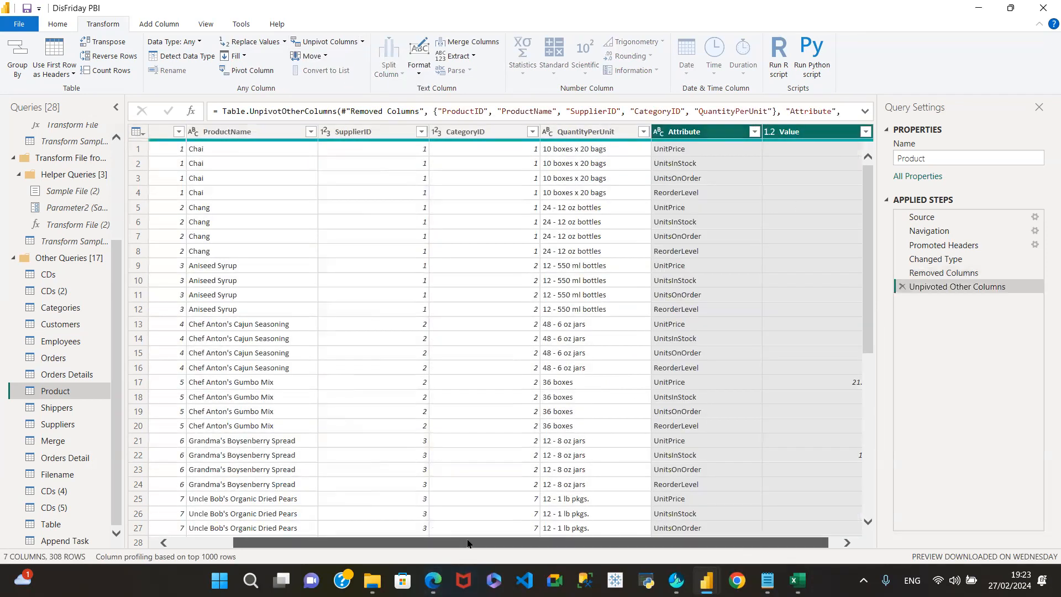
left_click_drag(456, 539, 626, 541)
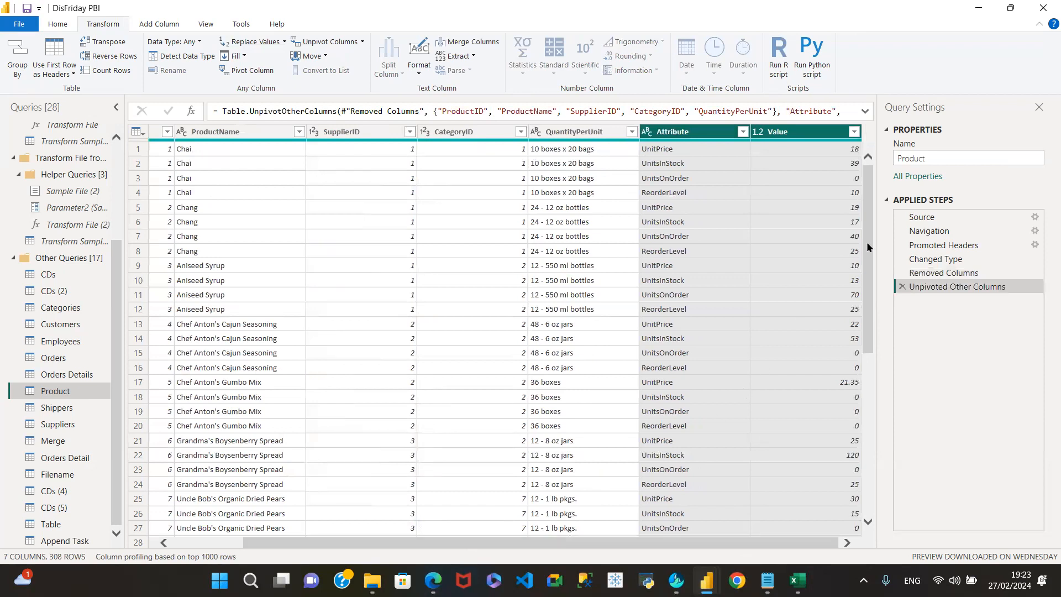
left_click(901, 286)
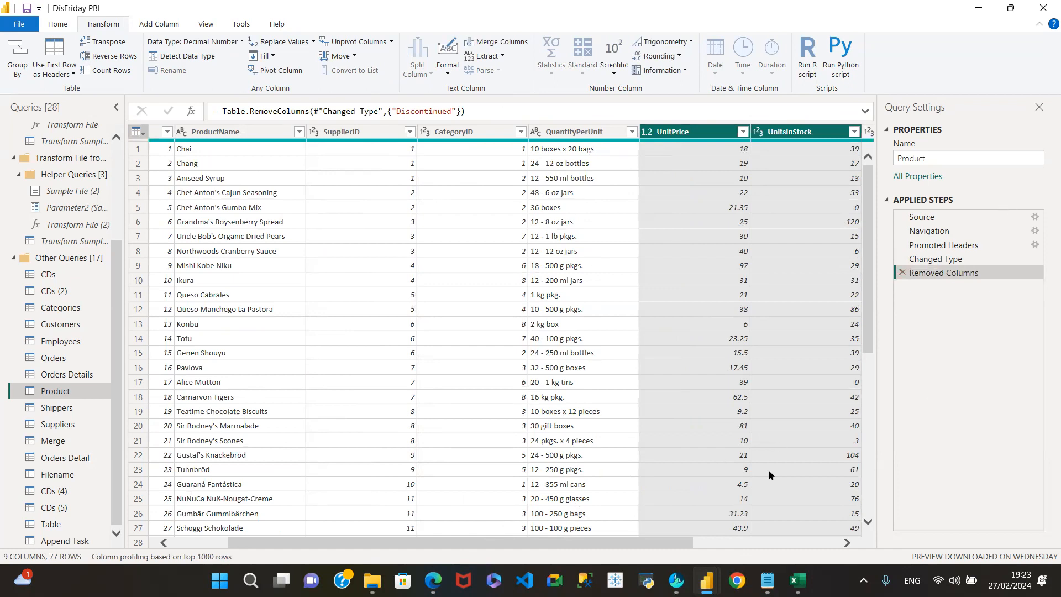
- Select ProductID through QuantityPerUnit and Unpivot Other Columns into Attribute/Value pairs (308 rows)
left_click_drag(445, 542, 33, 521)
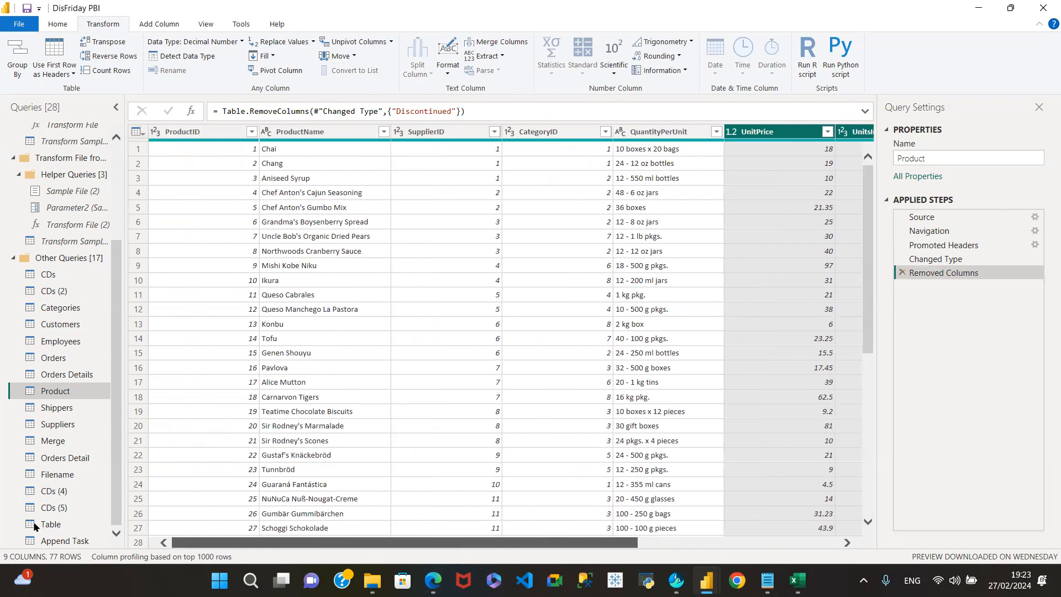
left_click(182, 138)
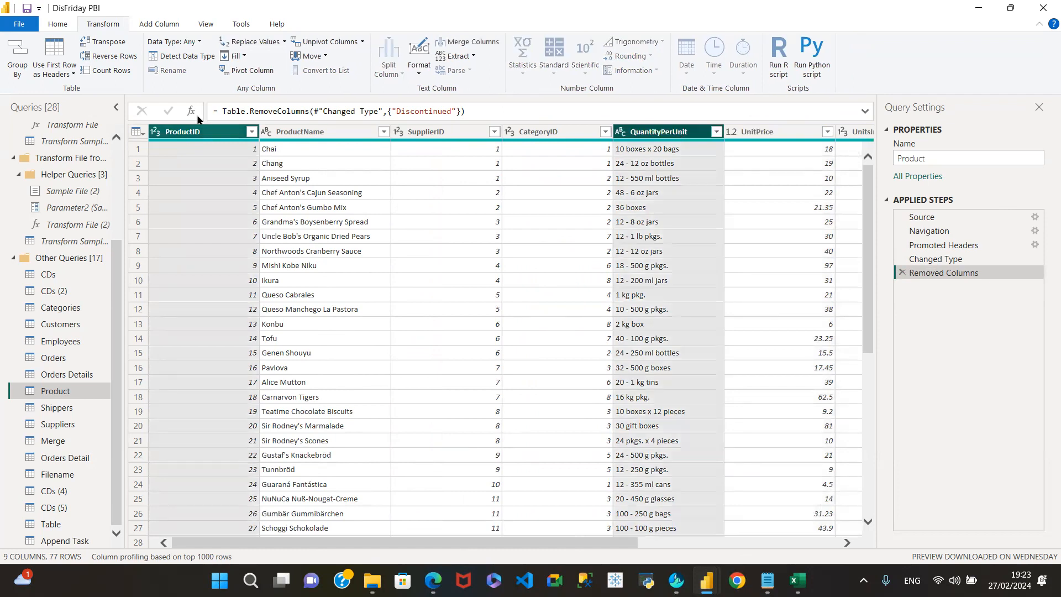
left_click(663, 131, "shift")
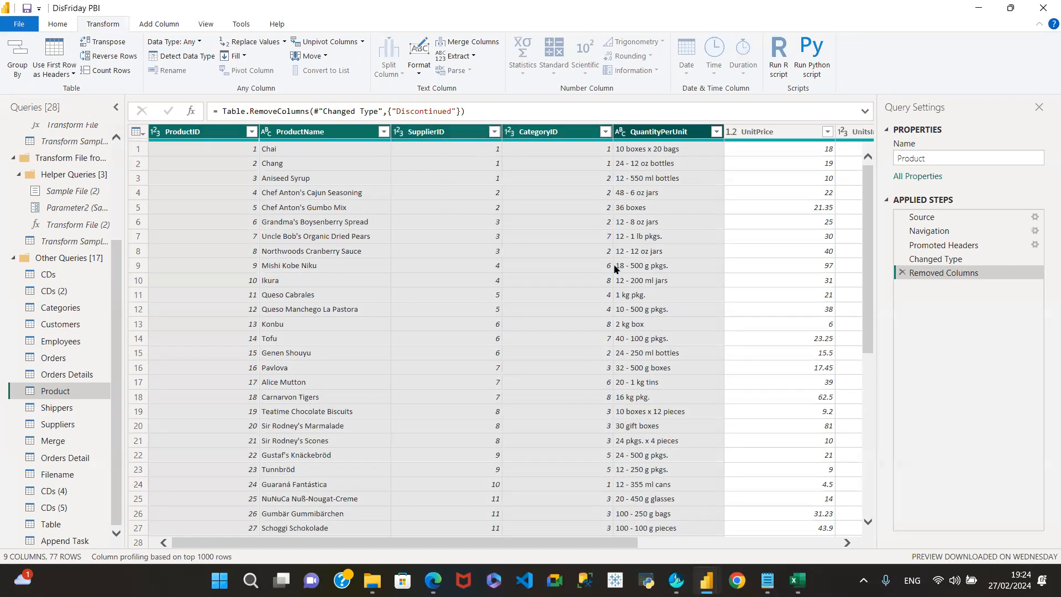
left_click_drag(591, 538, 800, 550)
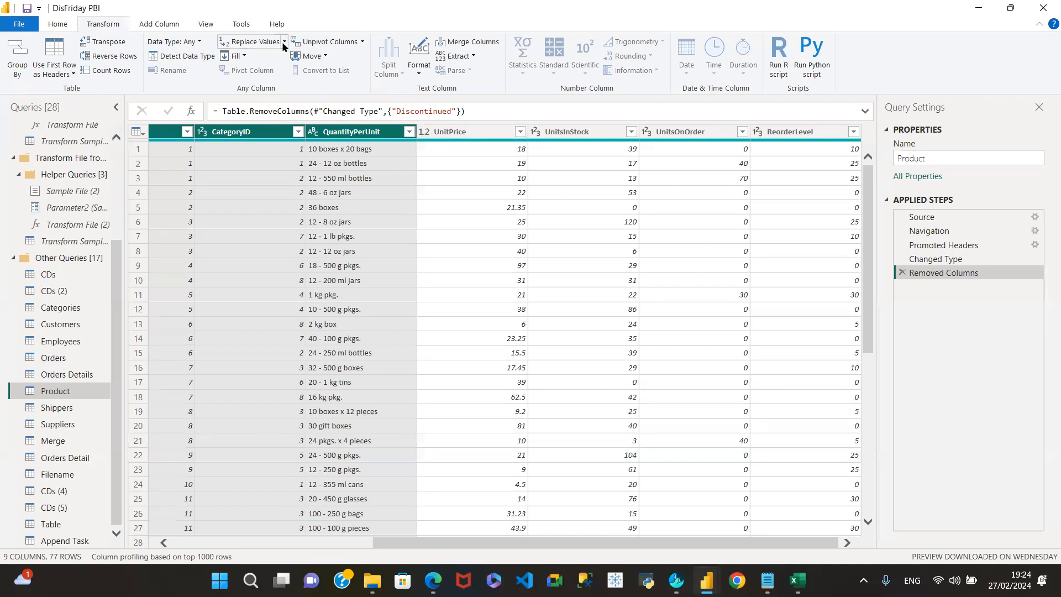
left_click(361, 42)
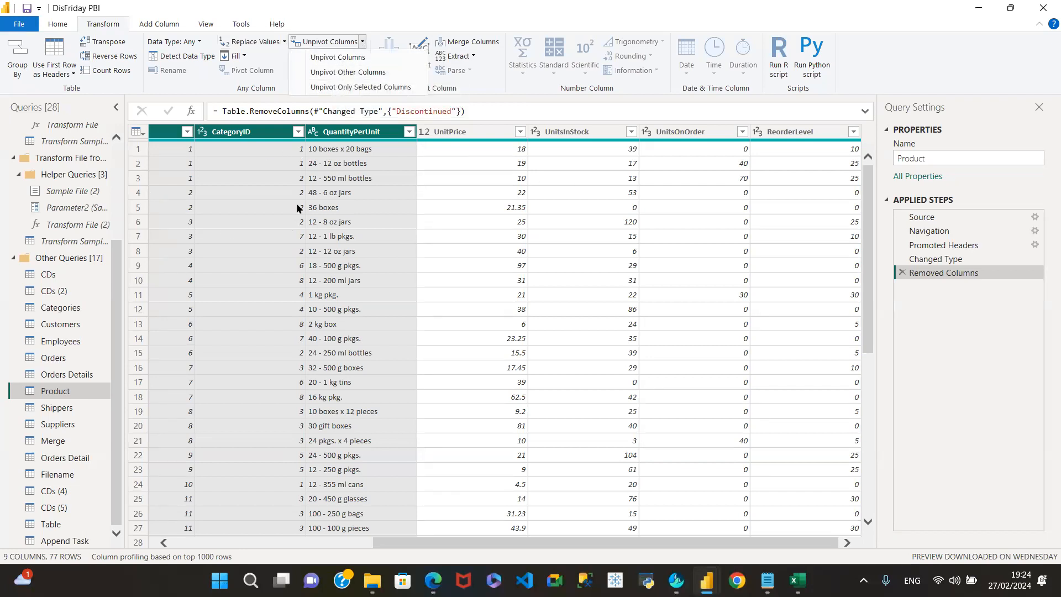
left_click(367, 72)
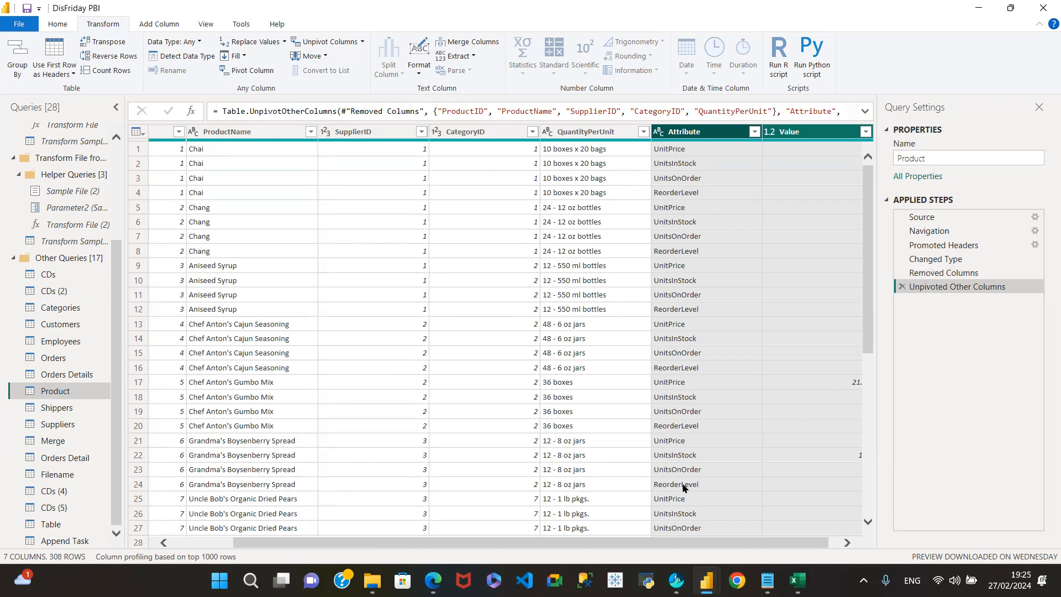
left_click(700, 532)
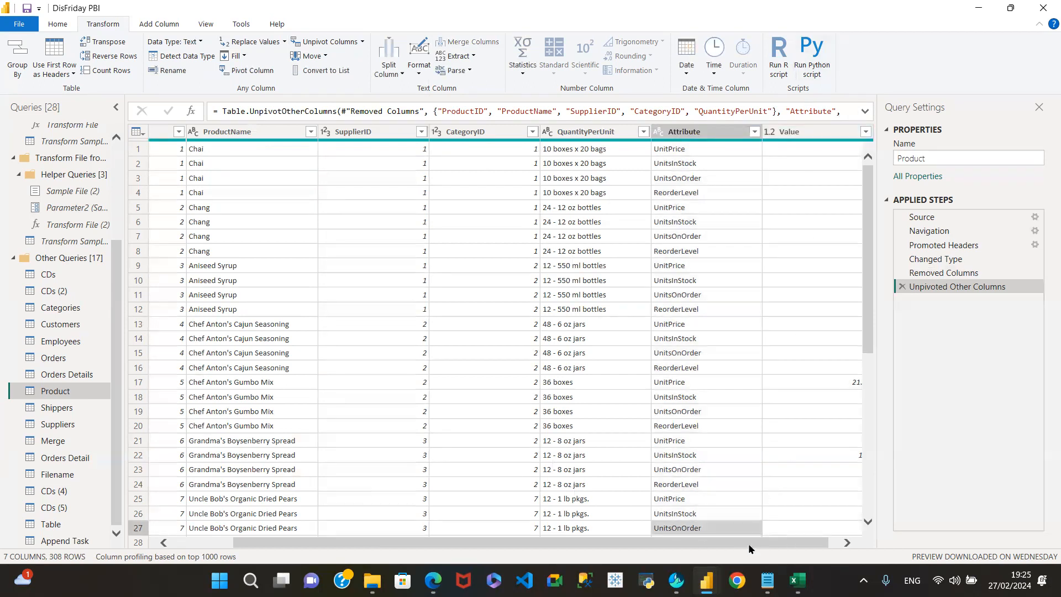
left_click_drag(748, 543, 759, 543)
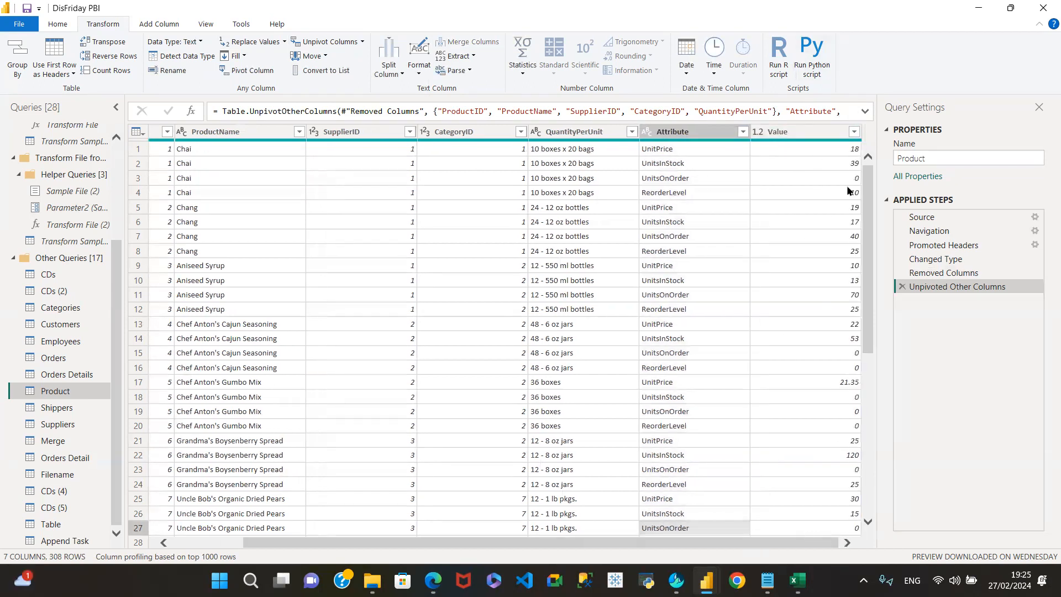
left_click(668, 131)
left_click(321, 57)
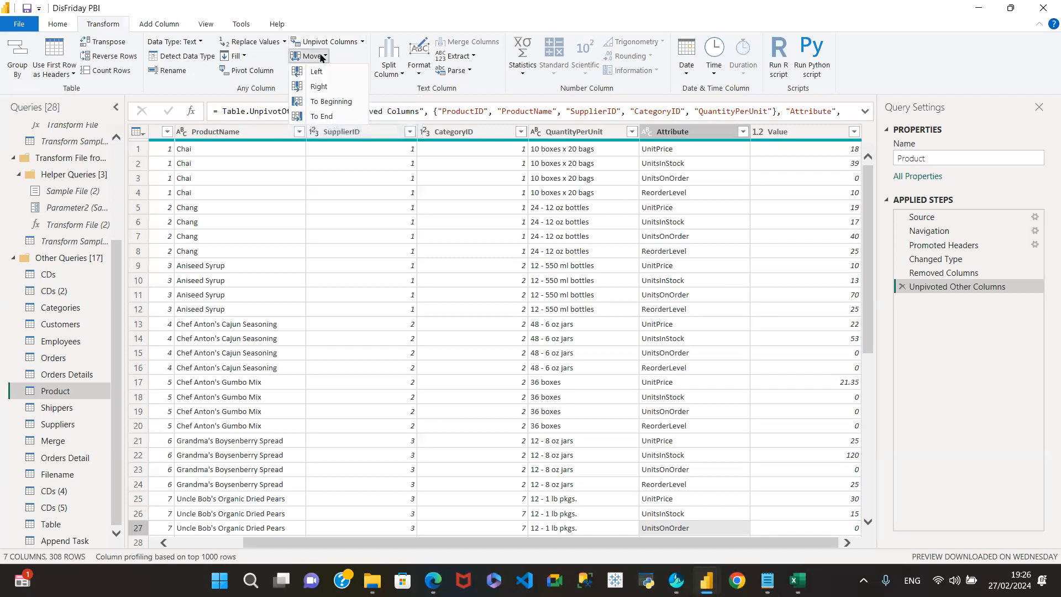
left_click(360, 42)
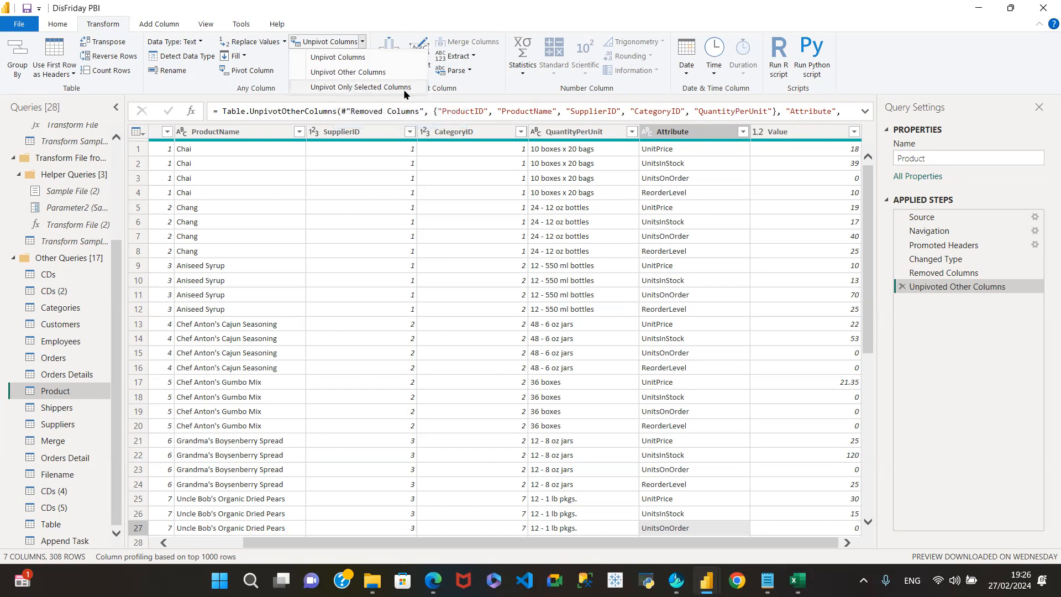
left_click(422, 15)
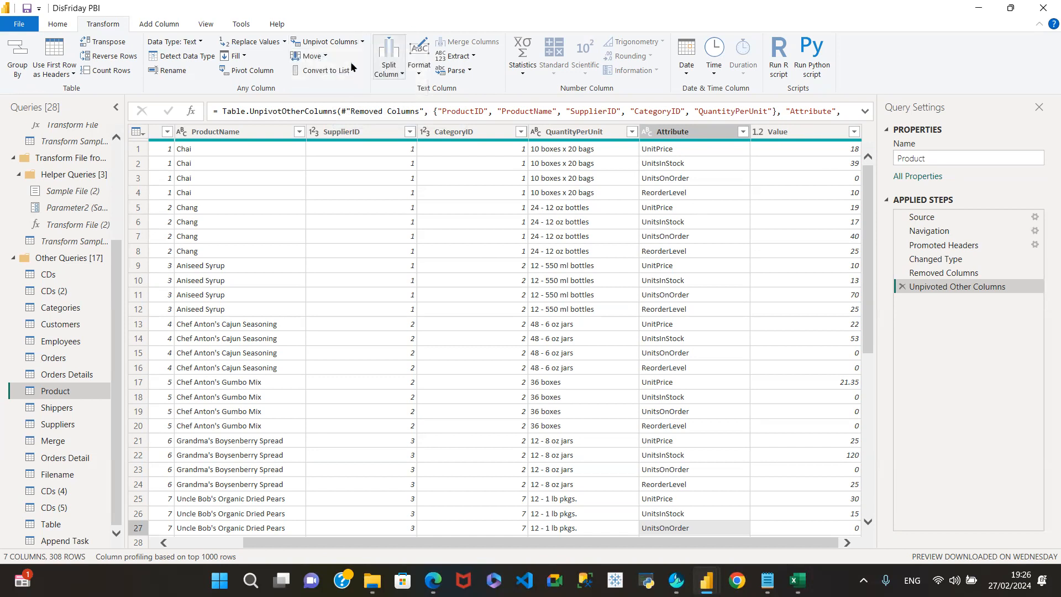
left_click(322, 56)
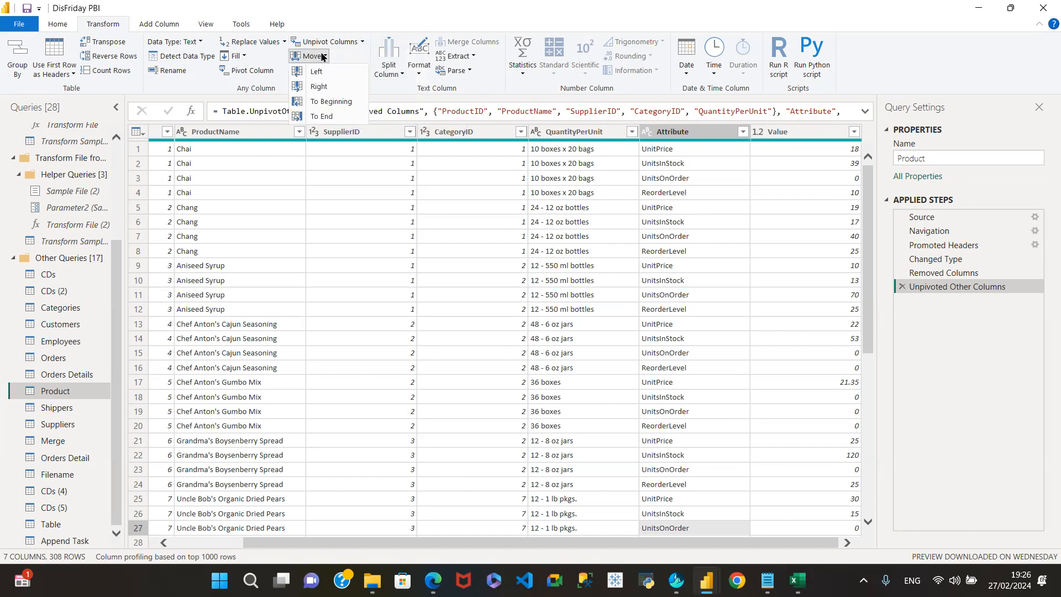
left_click(348, 133)
left_click(367, 135)
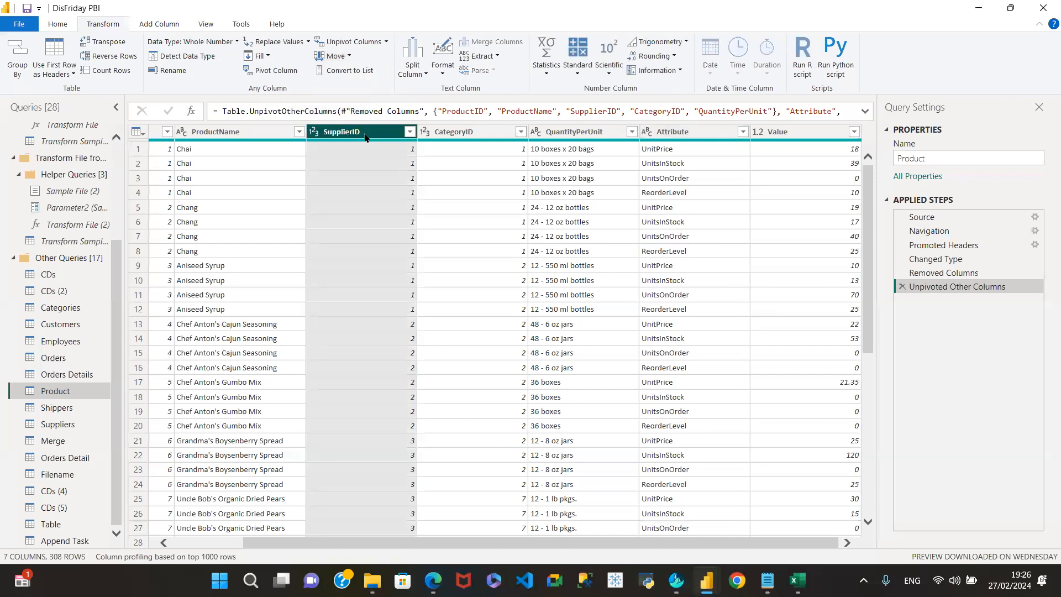
- Move SupplierID one place left so it precedes ProductName, then select ProductName
left_click(335, 55)
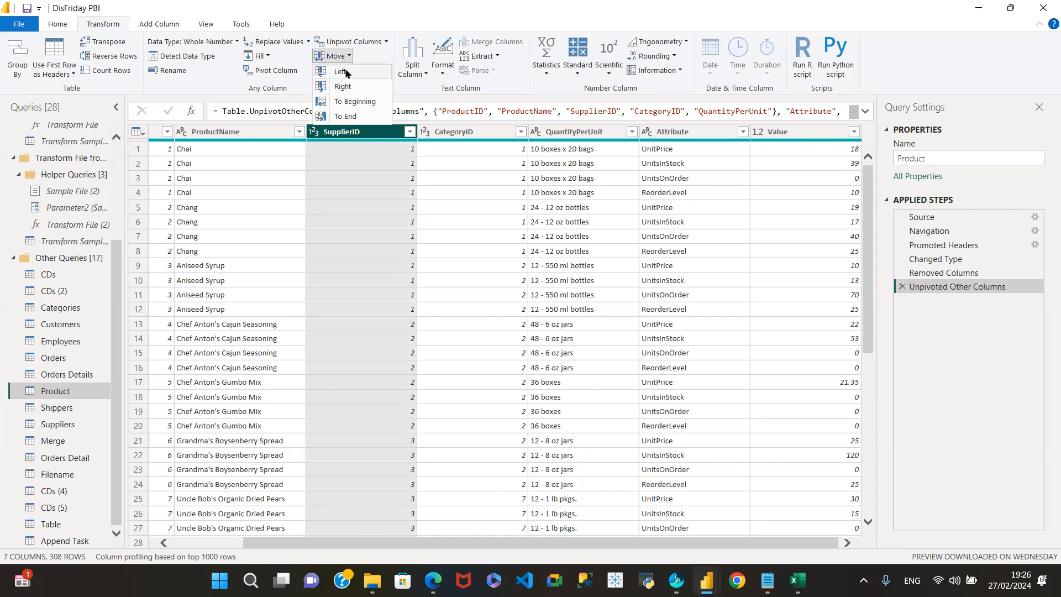
left_click(346, 72)
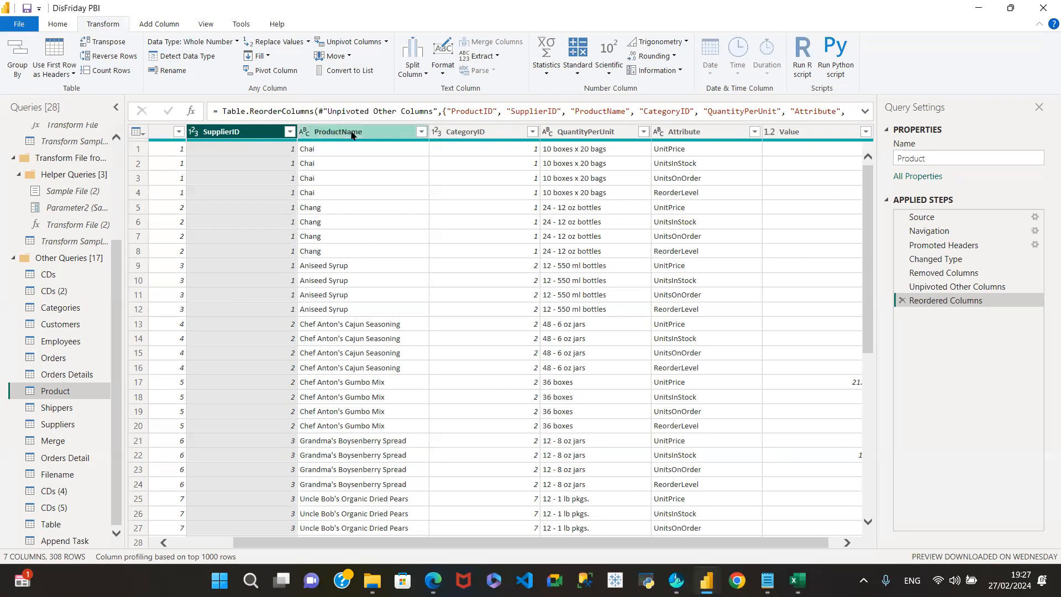
left_click(352, 135)
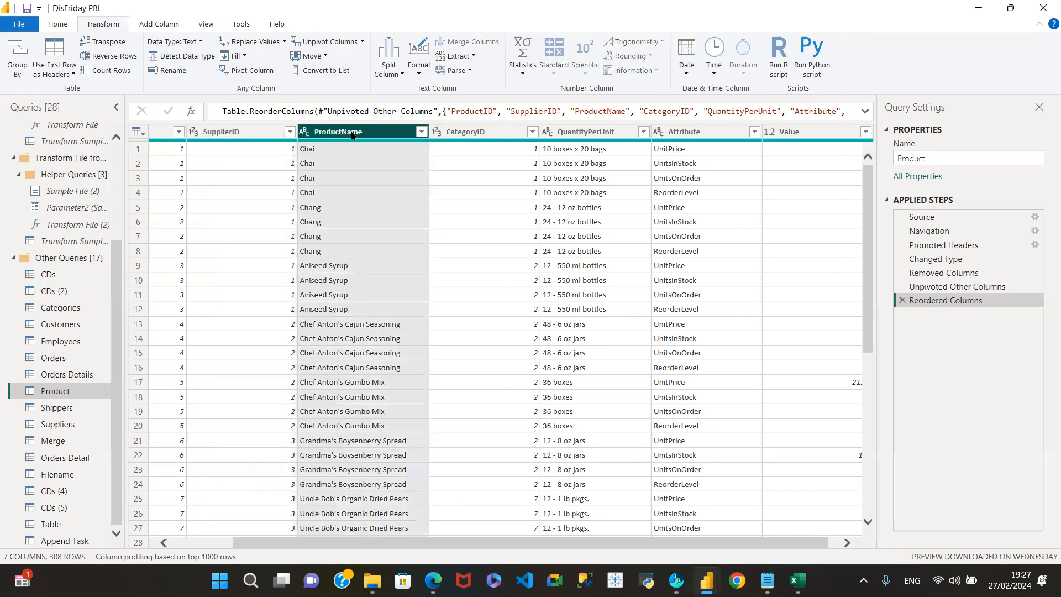
left_click(326, 72)
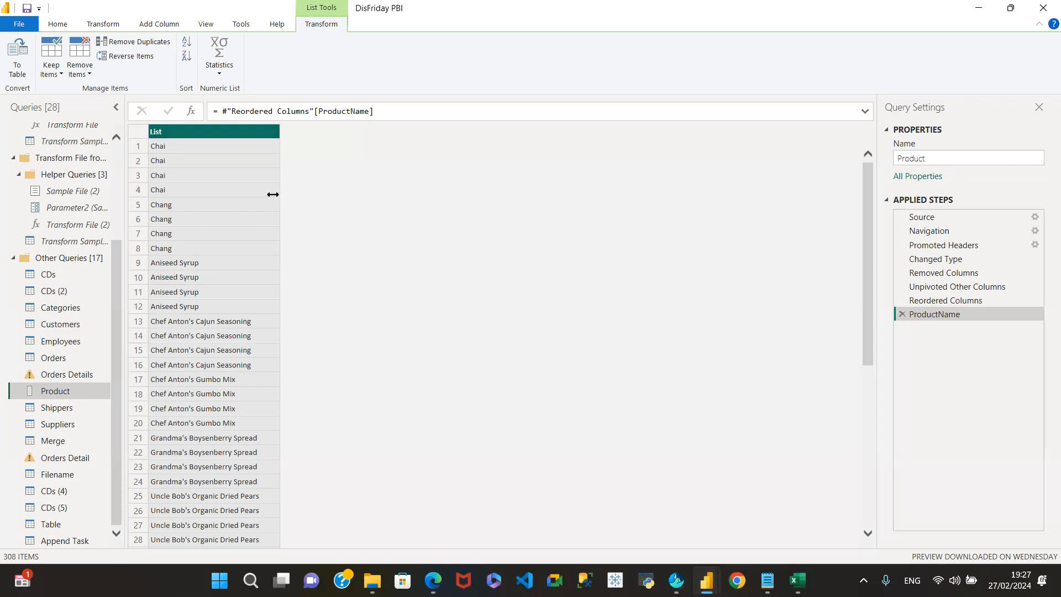
left_click(900, 314)
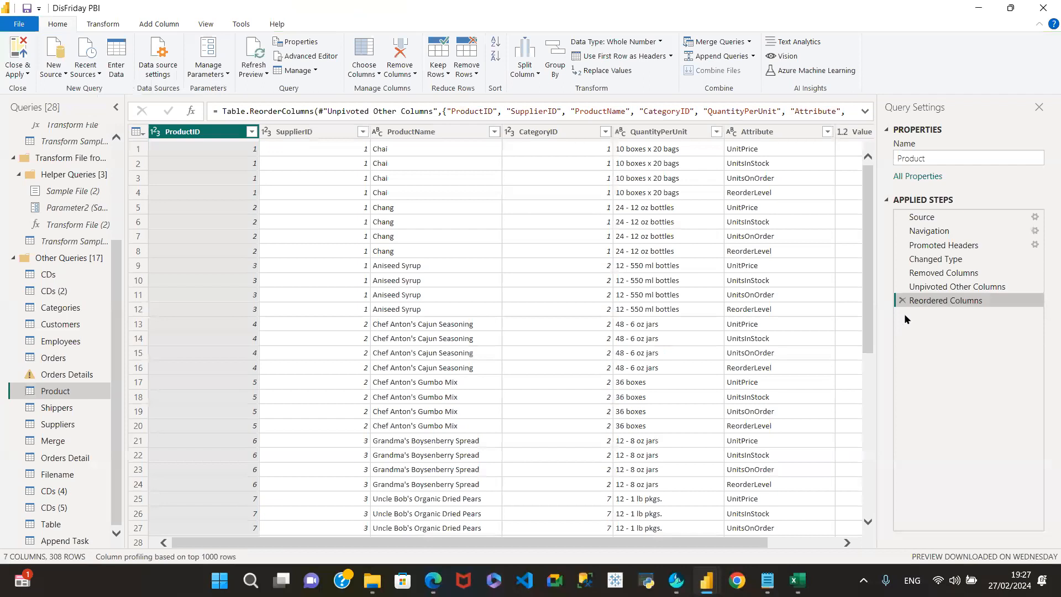
- Browse the Transform tab's Split Column and Format menus, then select ProductName
left_click(107, 23)
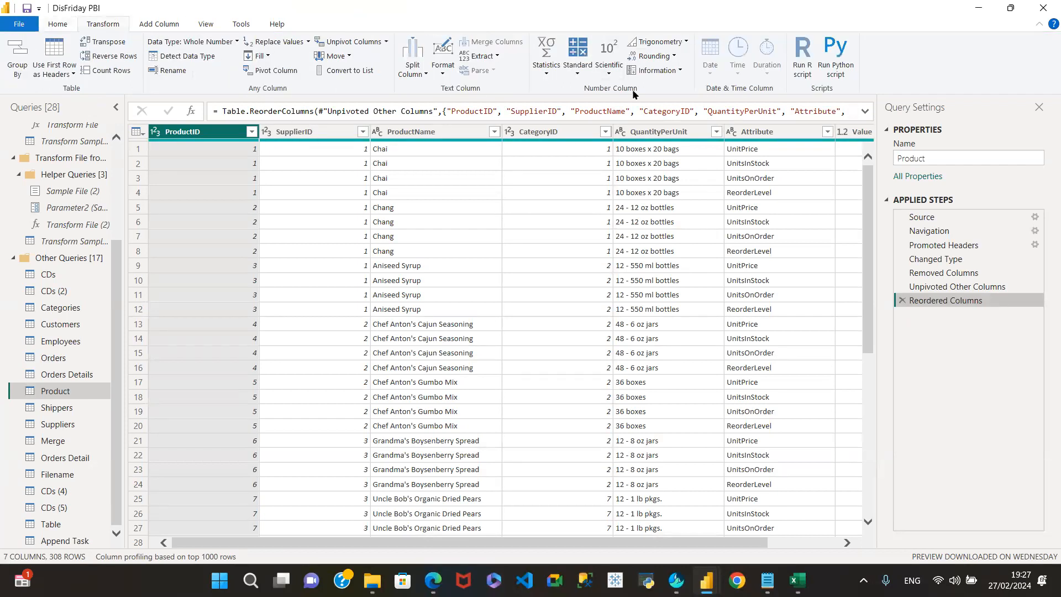
left_click(420, 75)
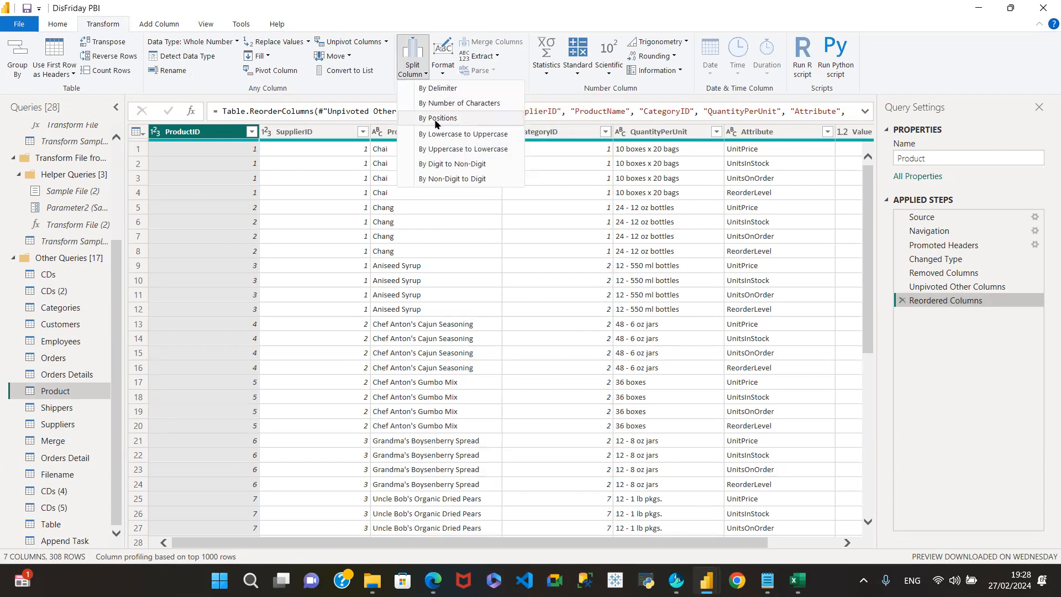
left_click(442, 75)
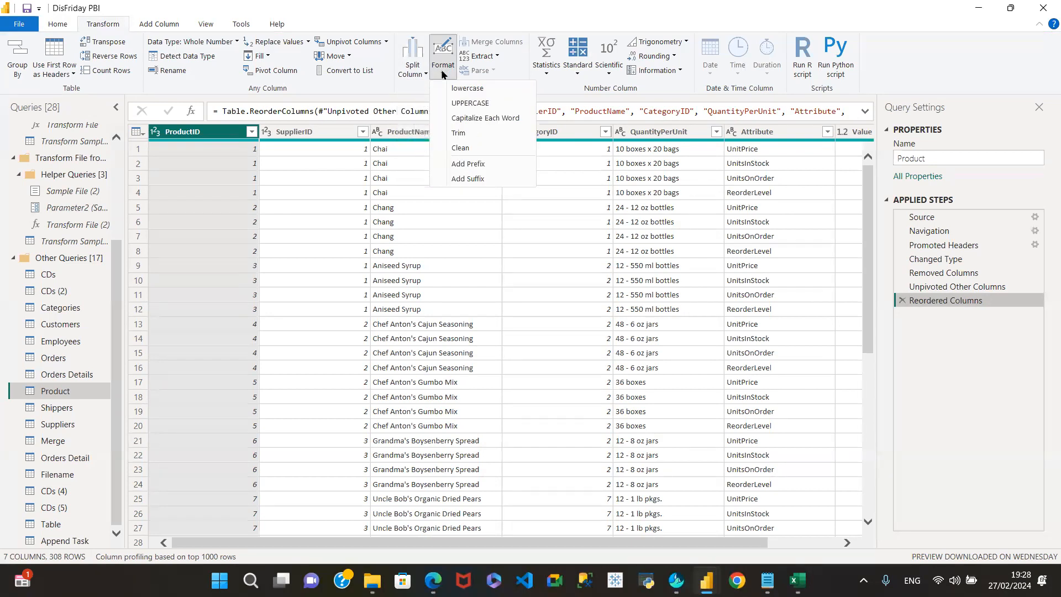
left_click(406, 134)
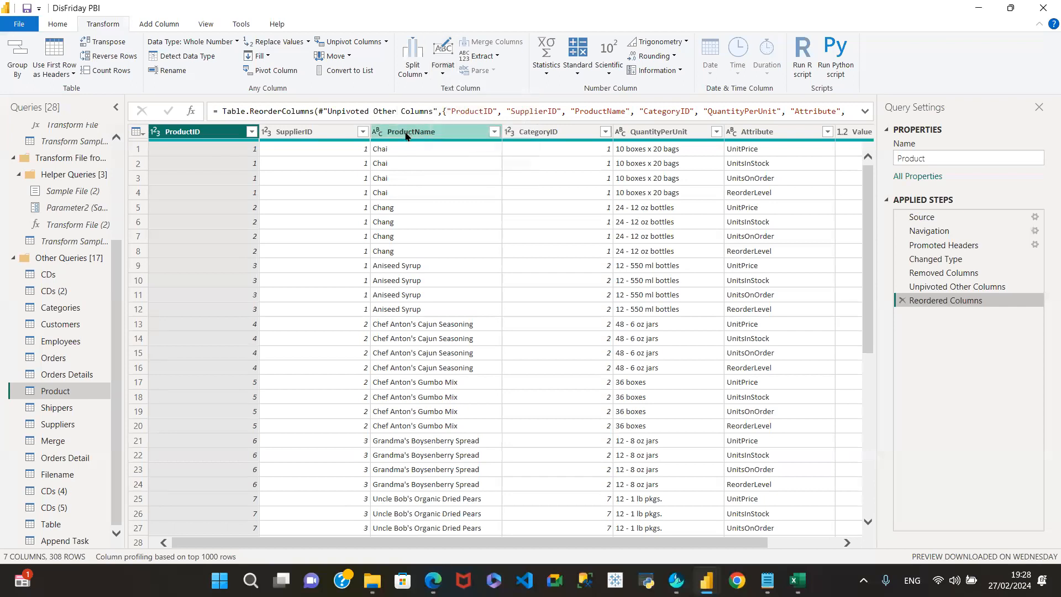
left_click(406, 136)
- Format ProductName as lowercase, then UPPERCASE, then Capitalize Each Word
left_click(420, 70)
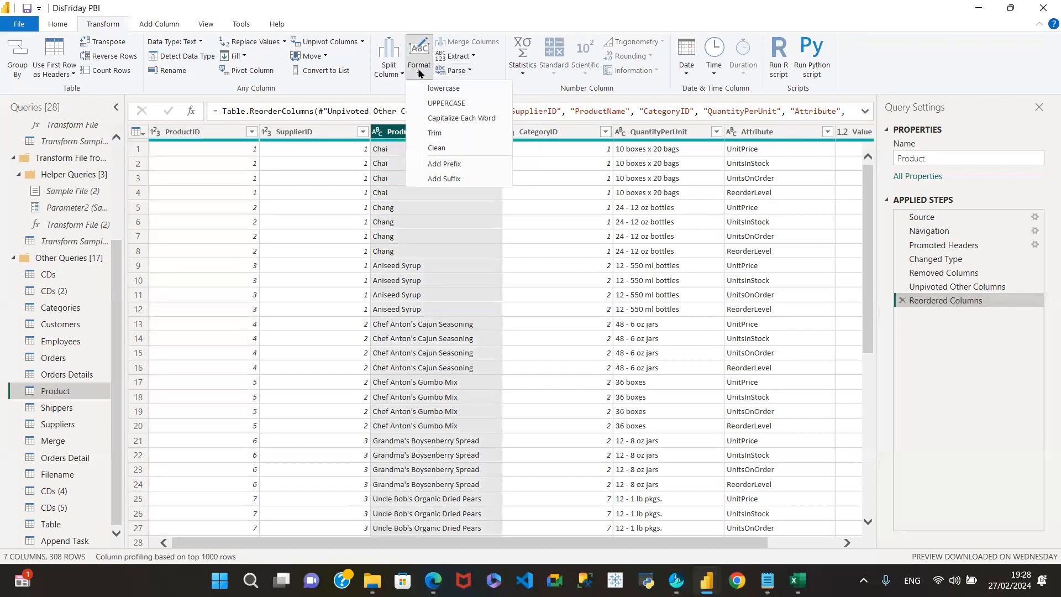
left_click(440, 89)
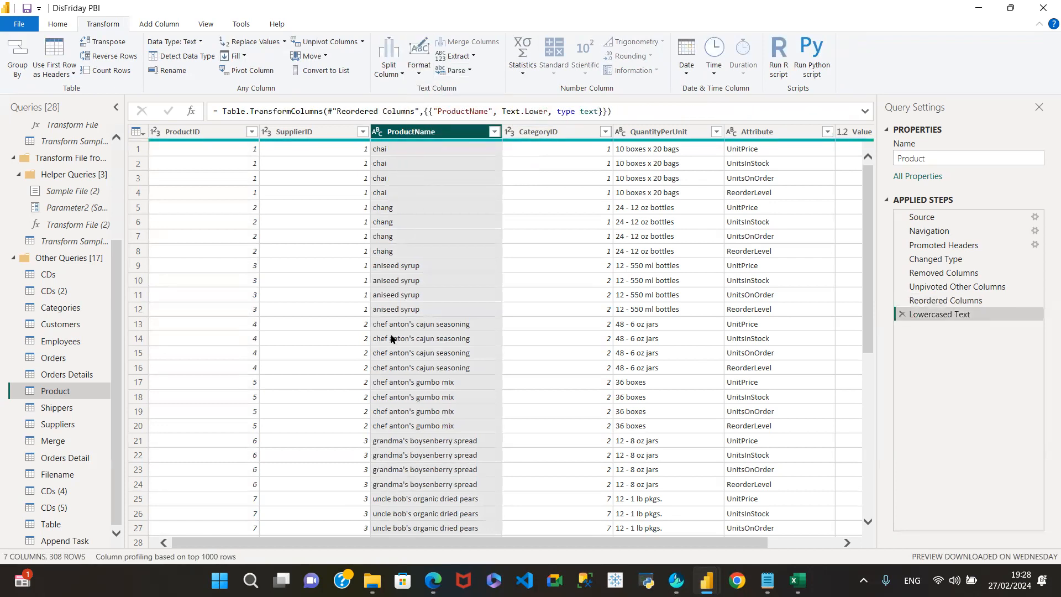
left_click(419, 73)
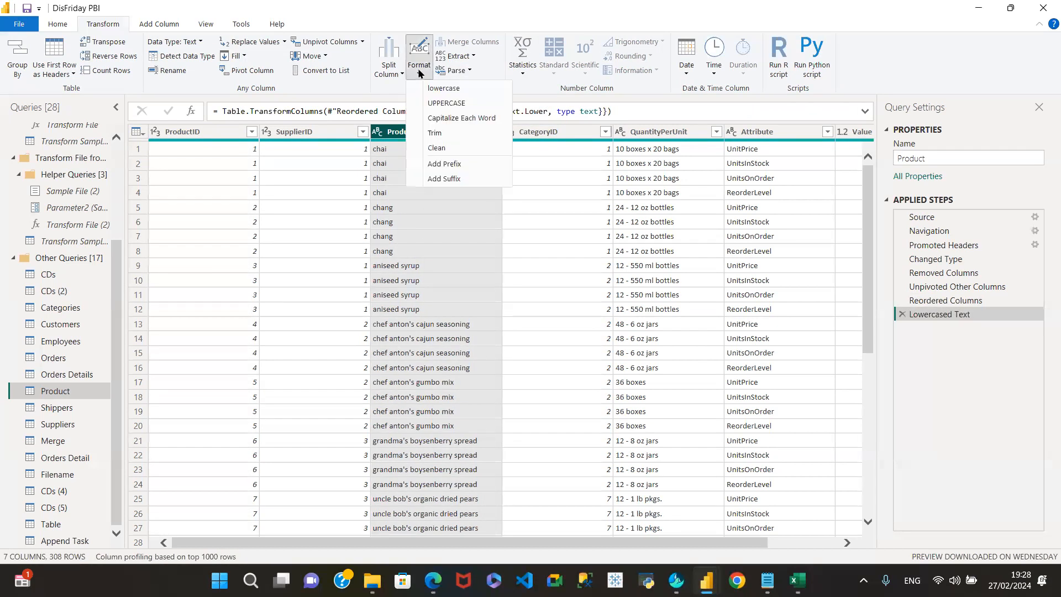
left_click(446, 104)
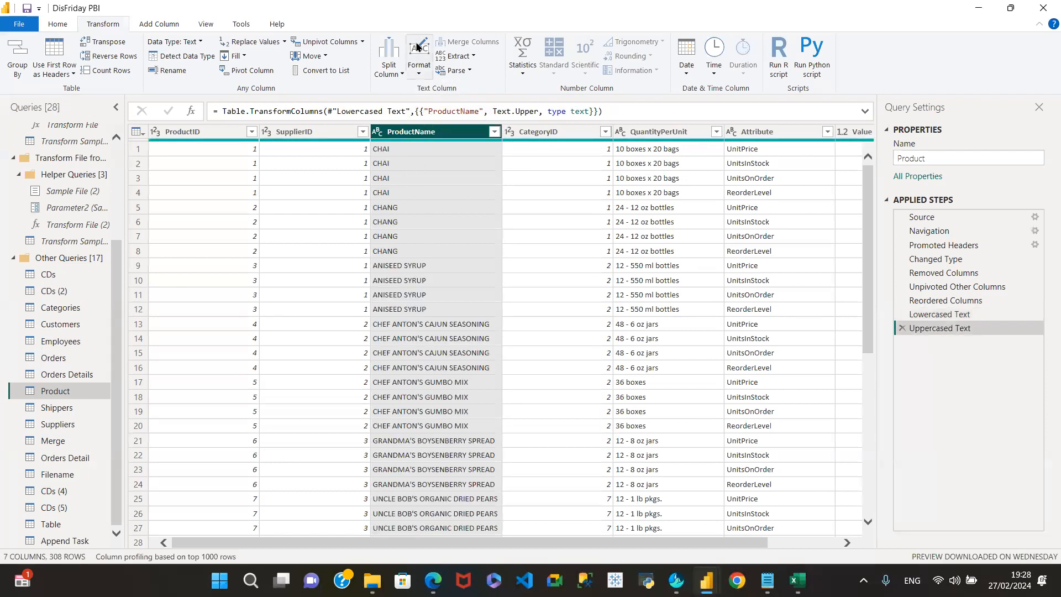
left_click(417, 66)
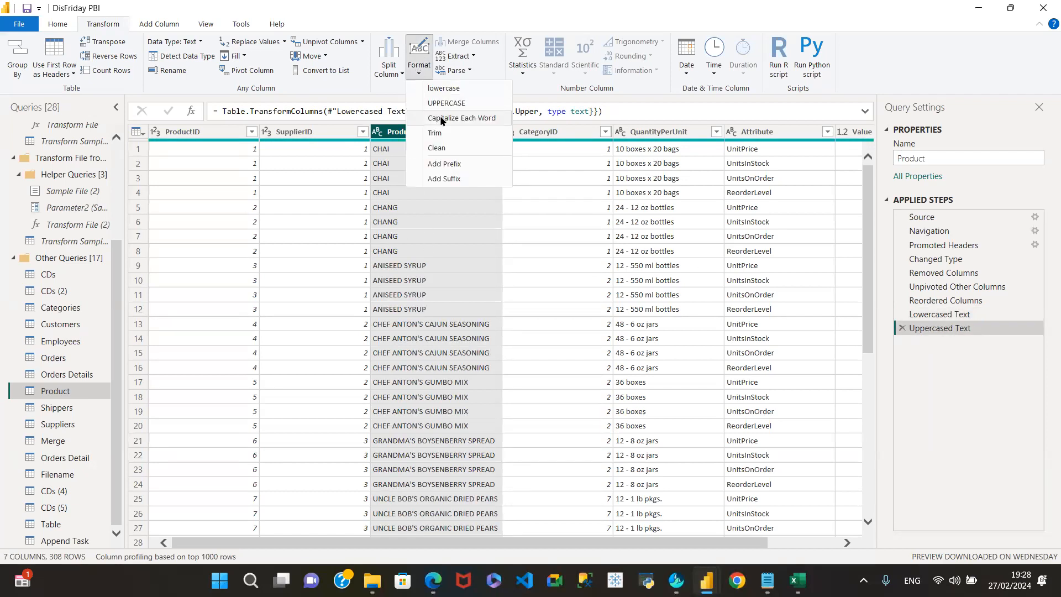
left_click(465, 119)
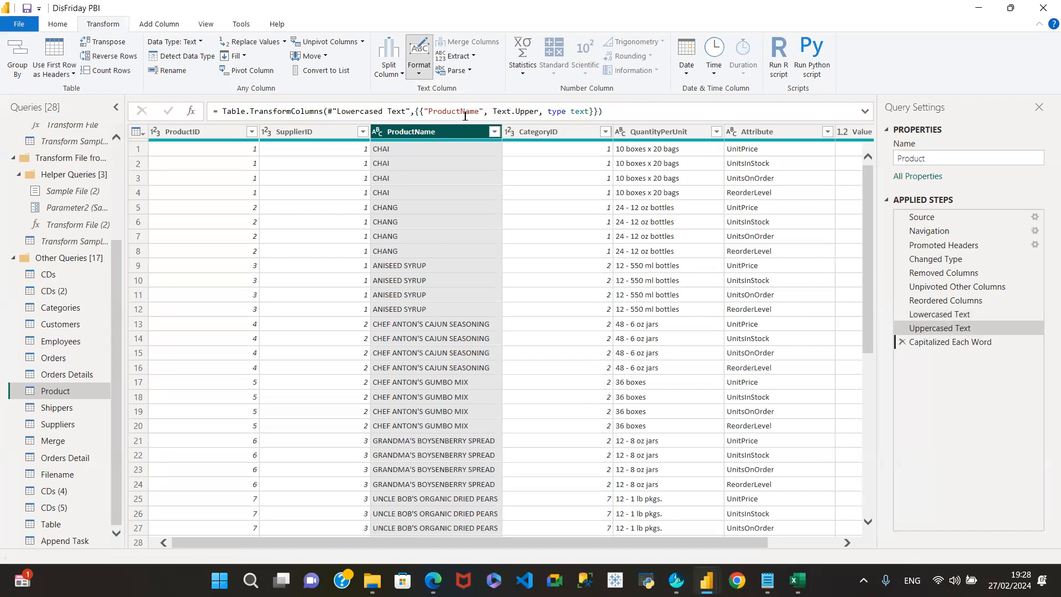
- Reopen the Format menu without applying anything, then view the Extract options
left_click(418, 75)
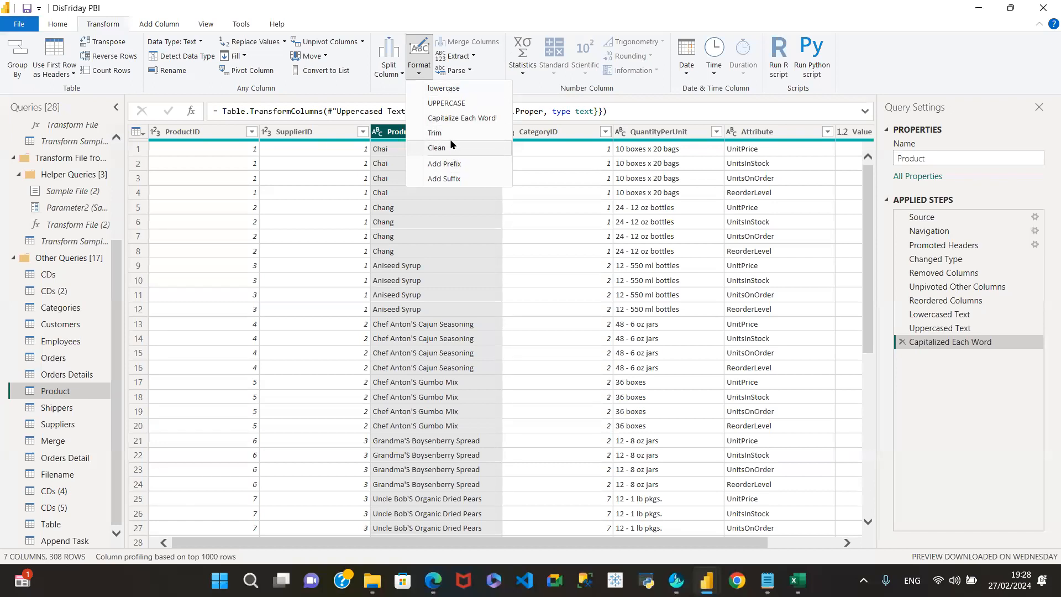
left_click(371, 78)
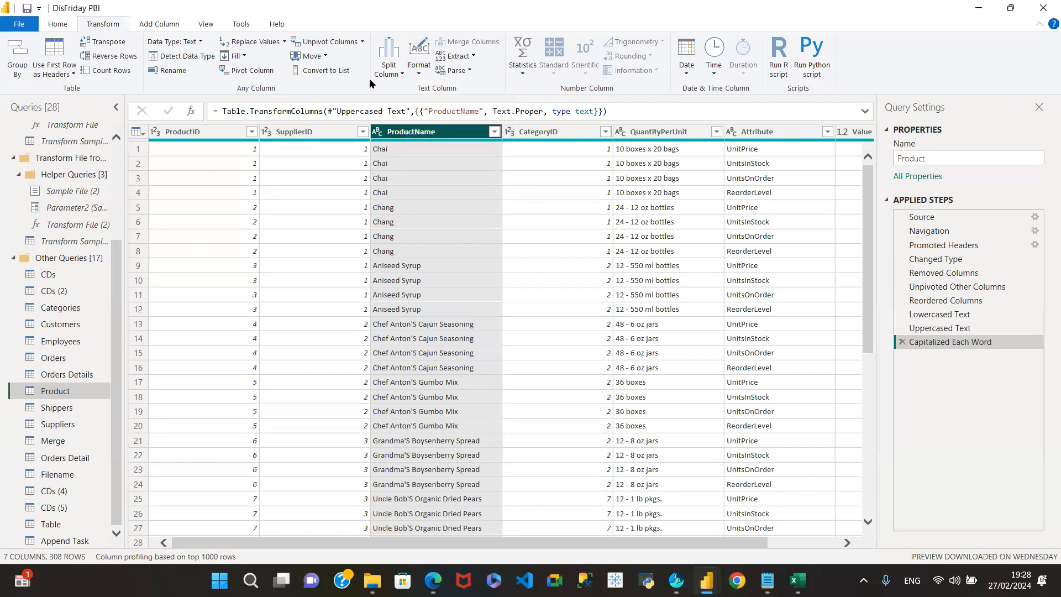
left_click(473, 57)
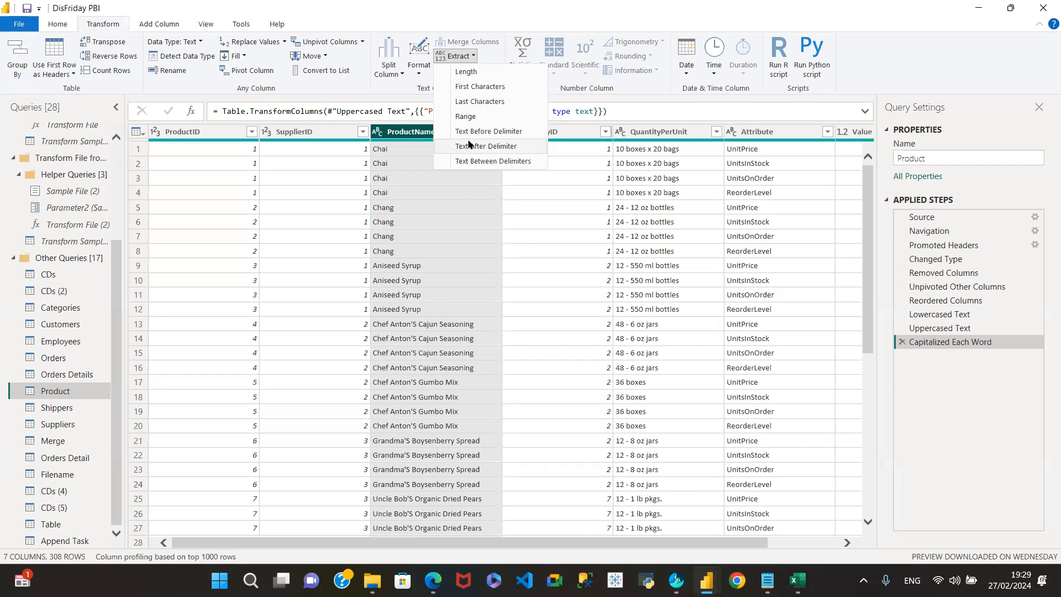
left_click(461, 58)
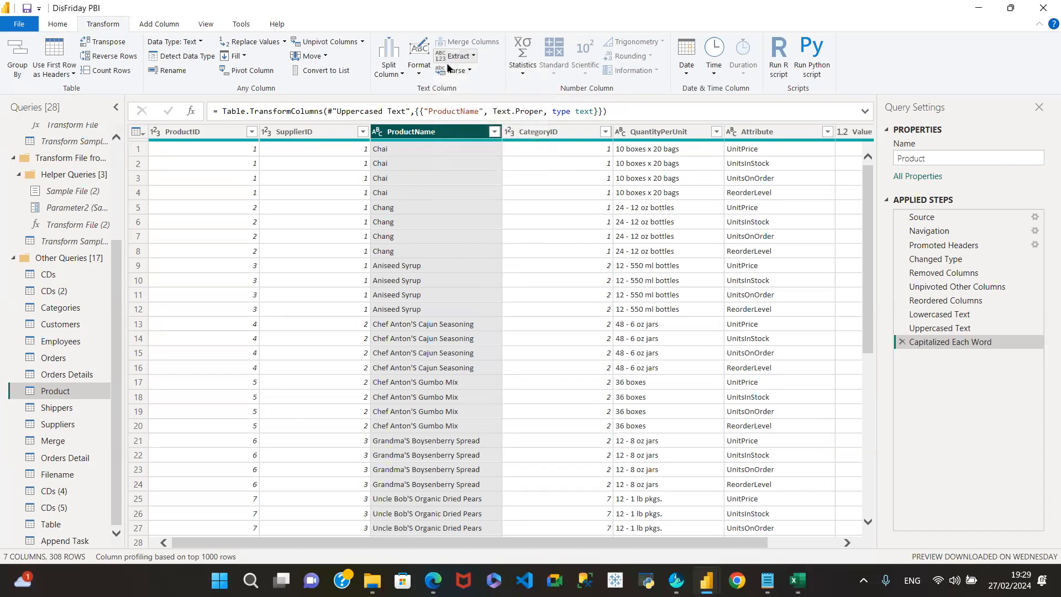
left_click(534, 76)
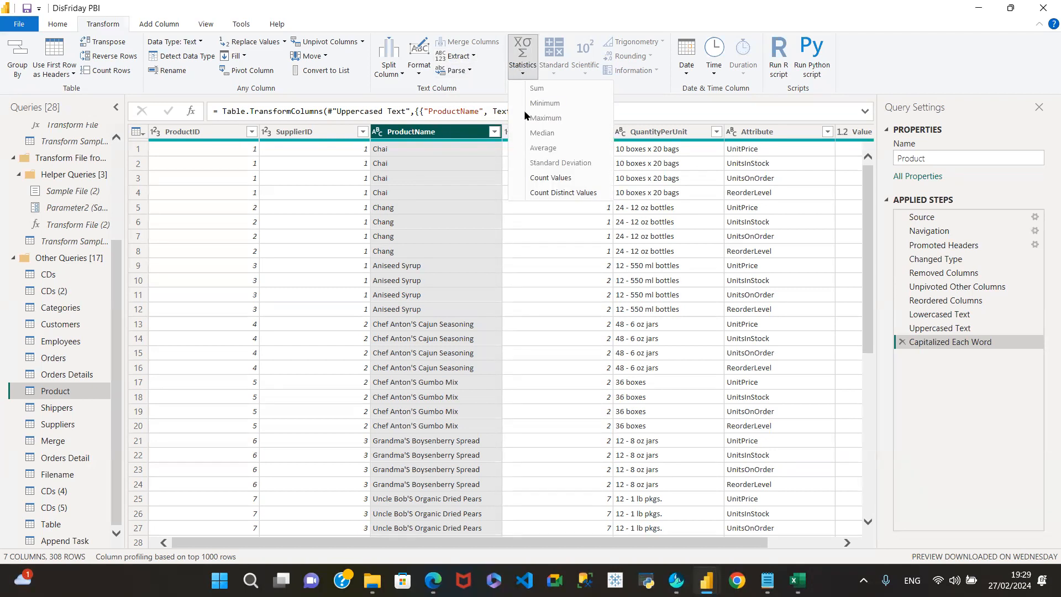
left_click(430, 135)
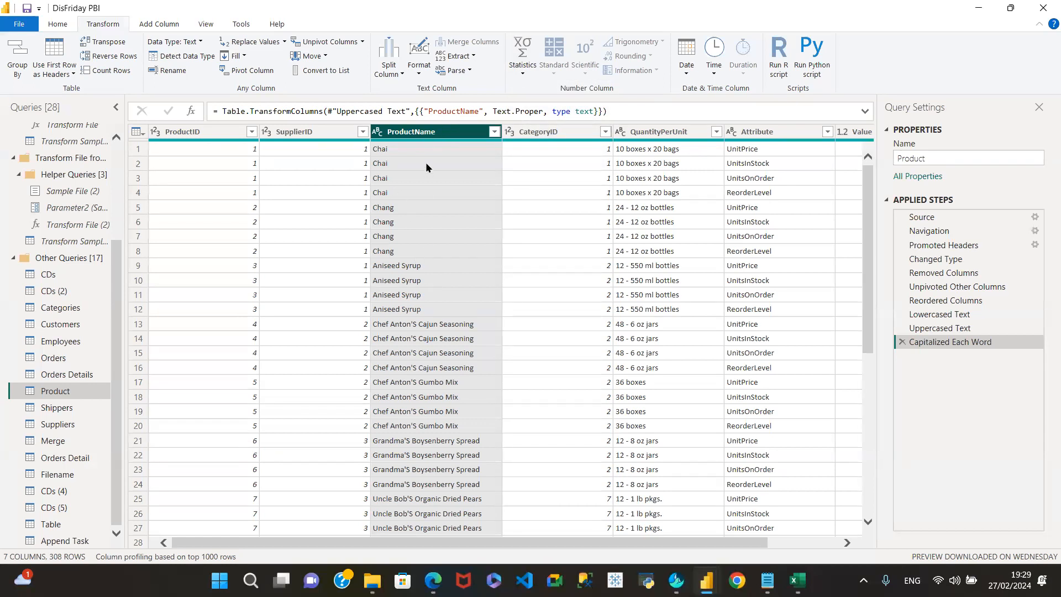
left_click(519, 71)
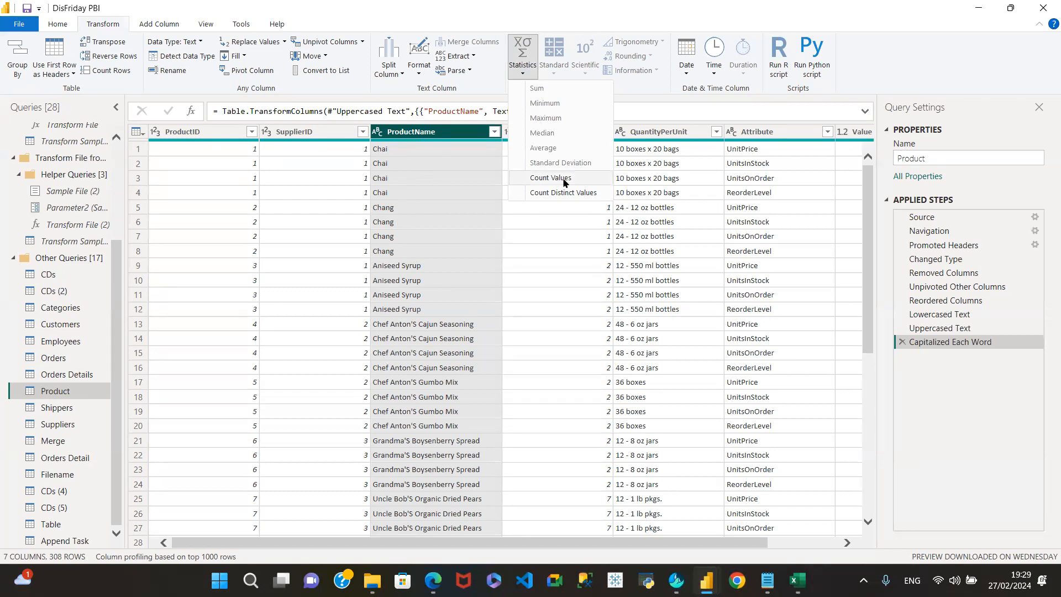
left_click(421, 133)
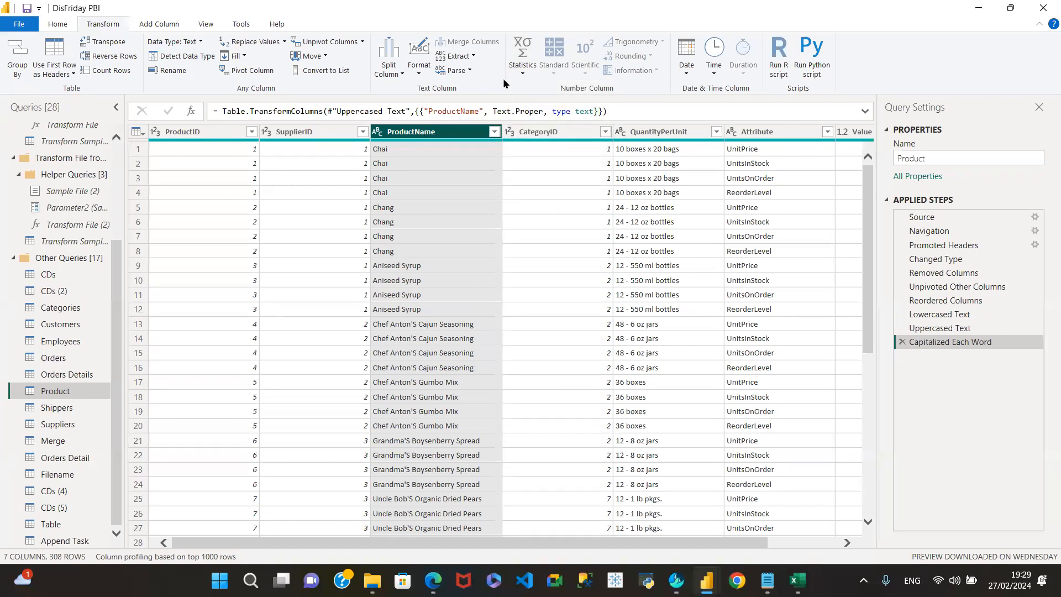
- Select SupplierID and view its Statistics and Standard arithmetic options without applying any
left_click(291, 133)
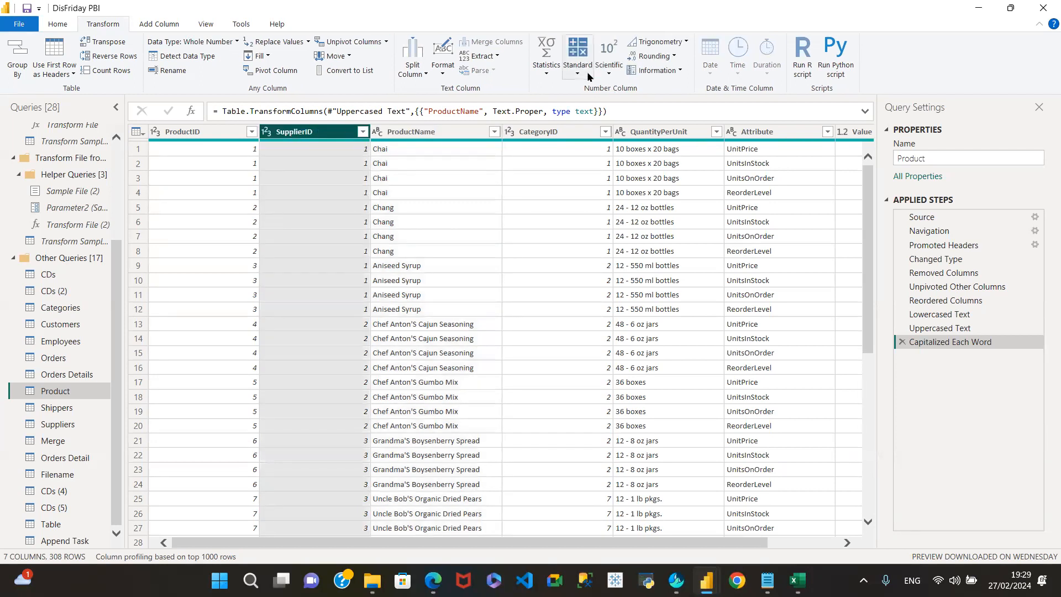
left_click(547, 68)
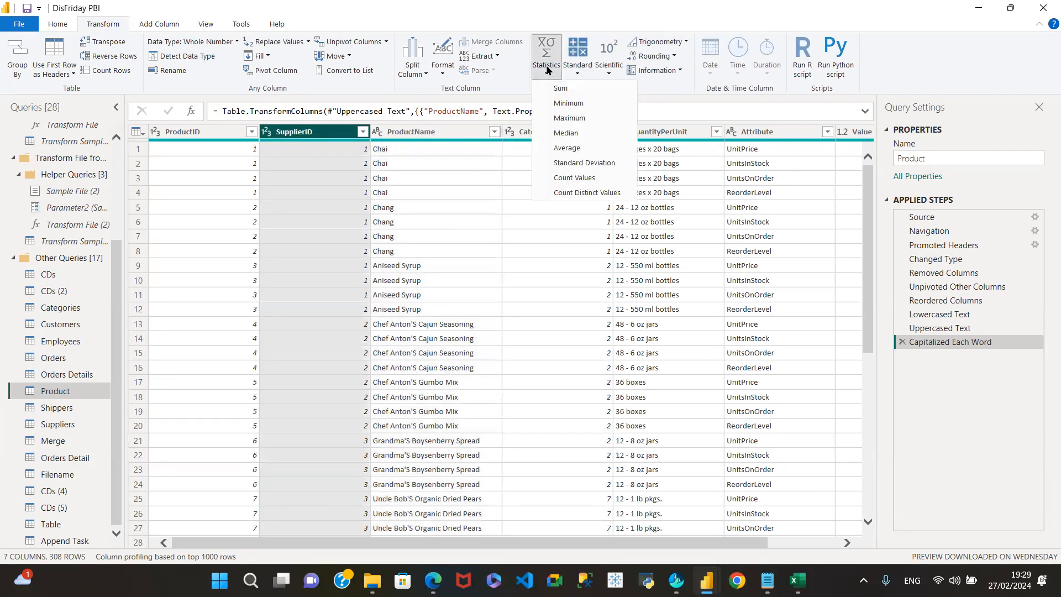
left_click(575, 68)
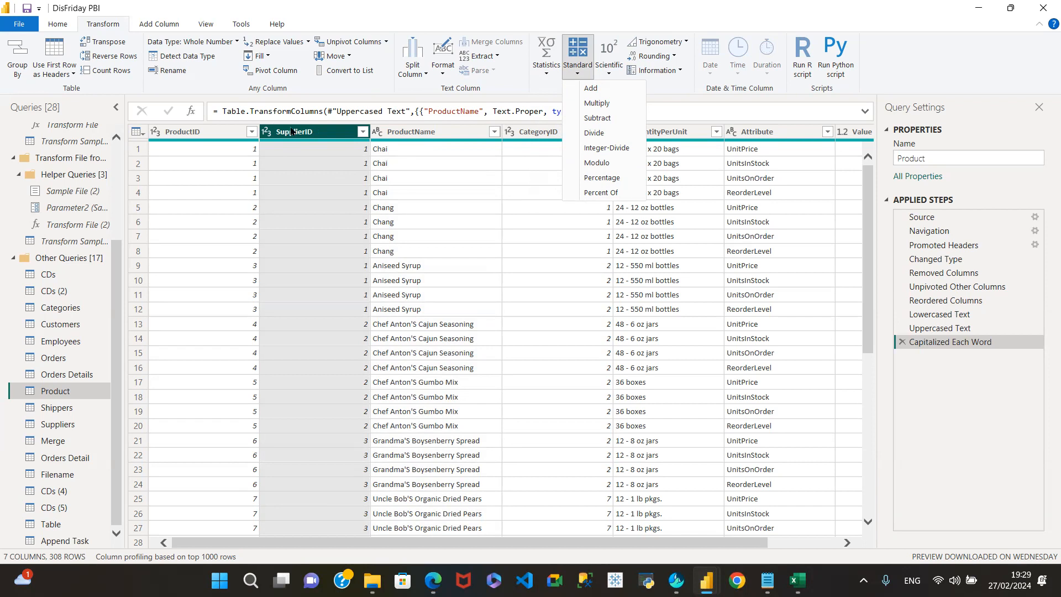
left_click(194, 131)
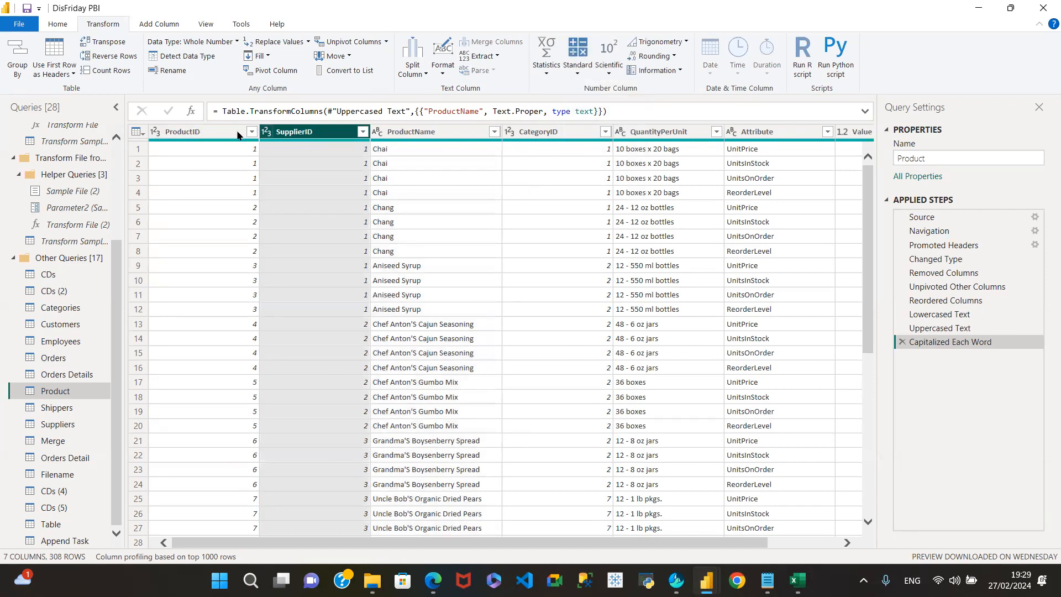
- Reduce the selection to SupplierID alone and show the Standard operations (Add, Multiply, Subtract) again
left_click(237, 133)
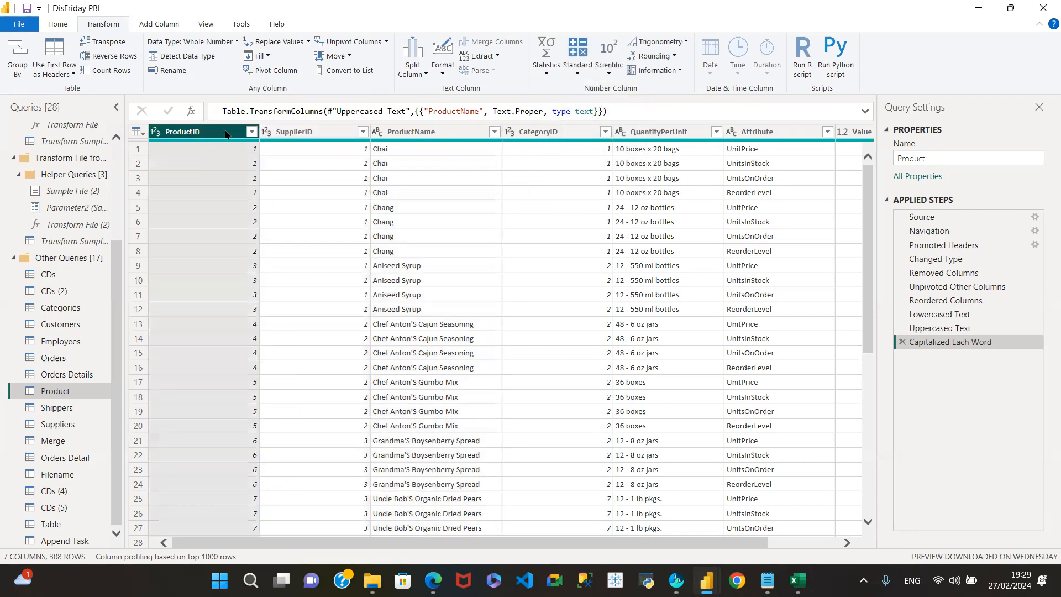
left_click(316, 133, "ctrl")
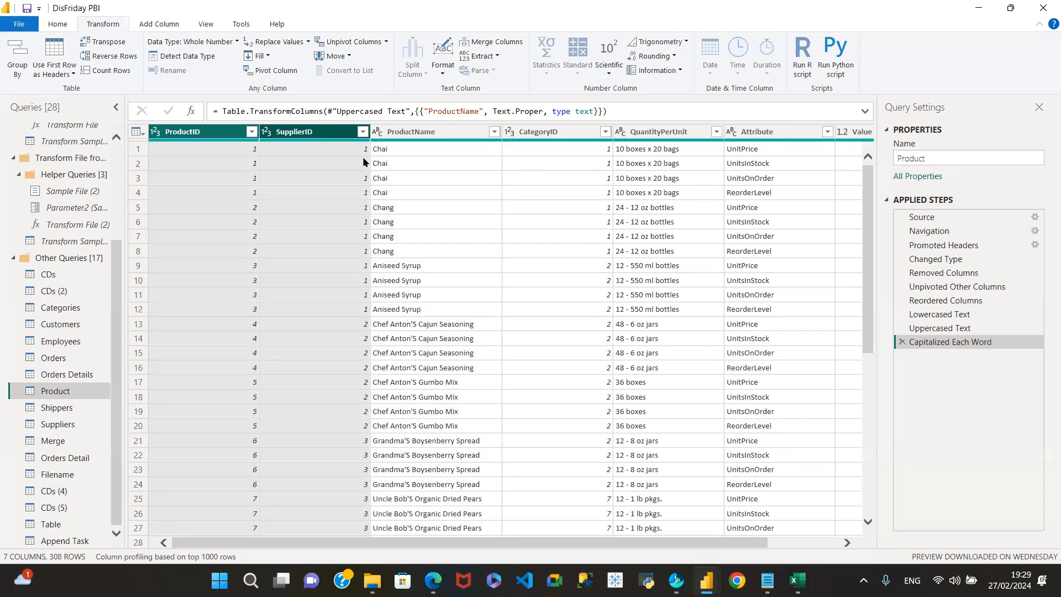
left_click(297, 133)
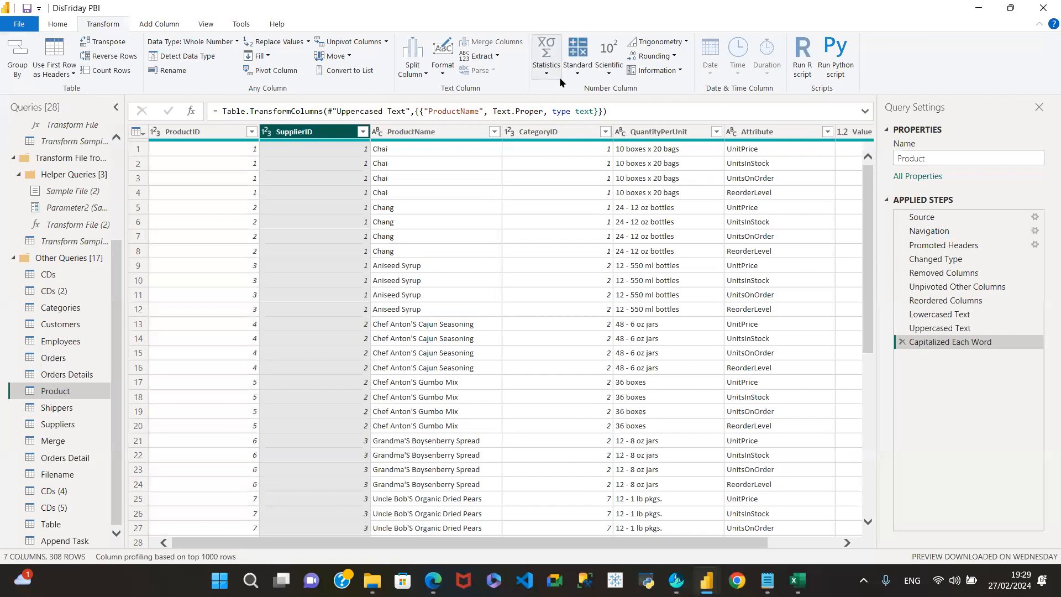
left_click(577, 69)
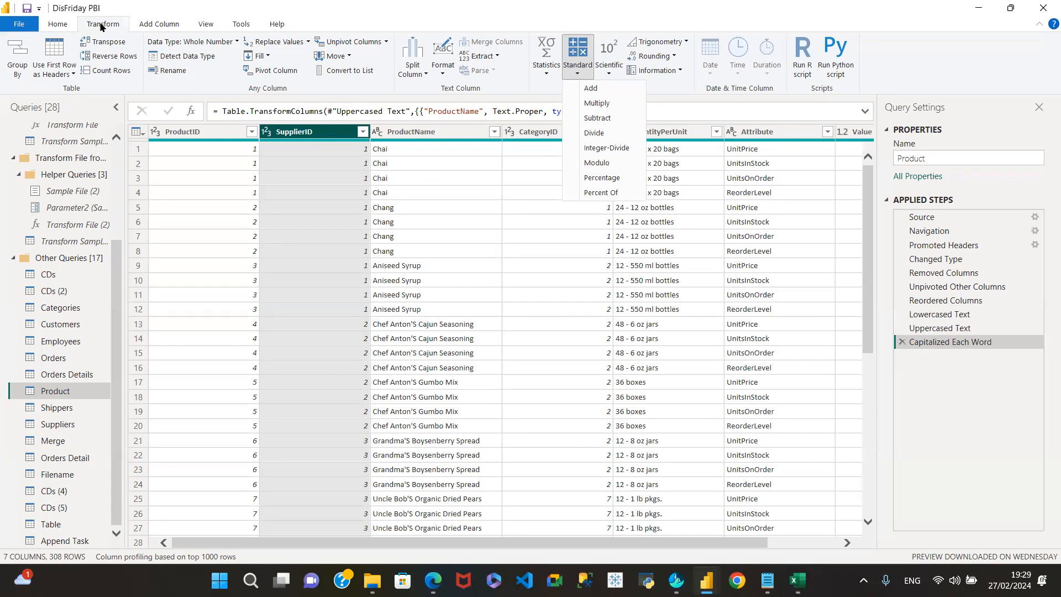
left_click(159, 25)
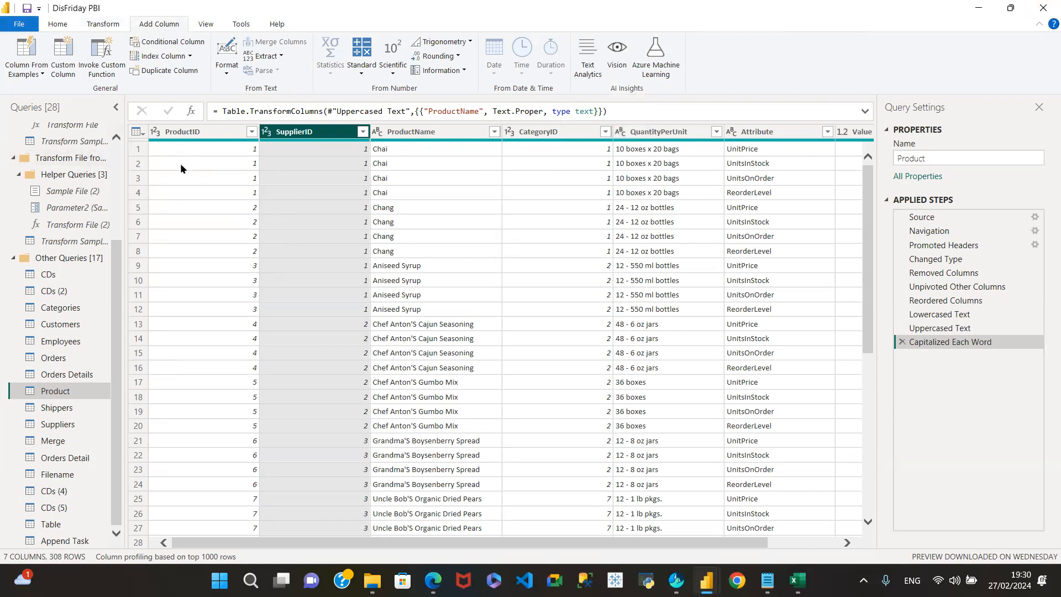
left_click(186, 133, "ctrl")
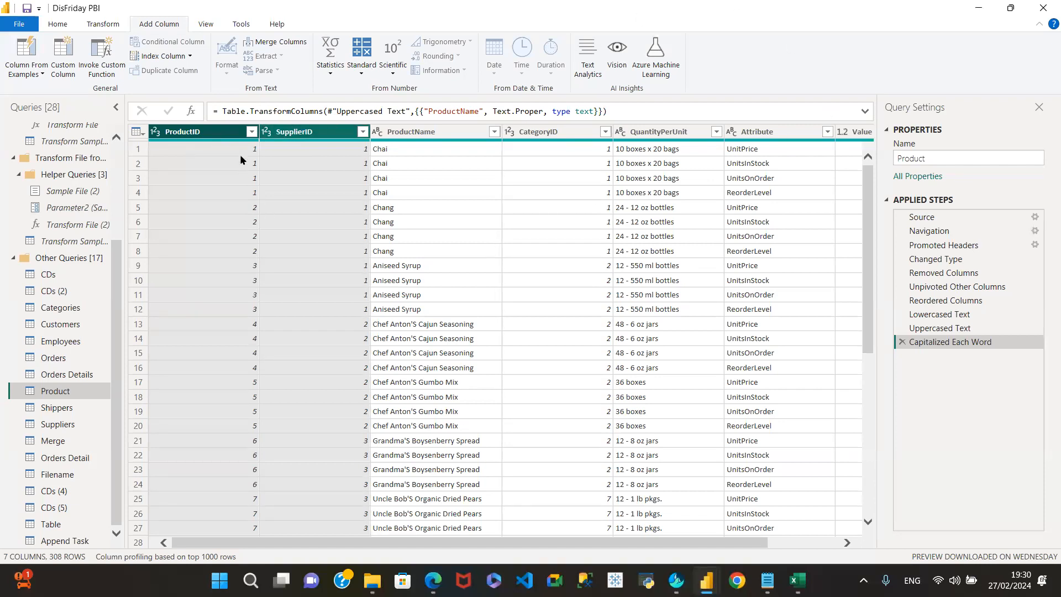
left_click(359, 72)
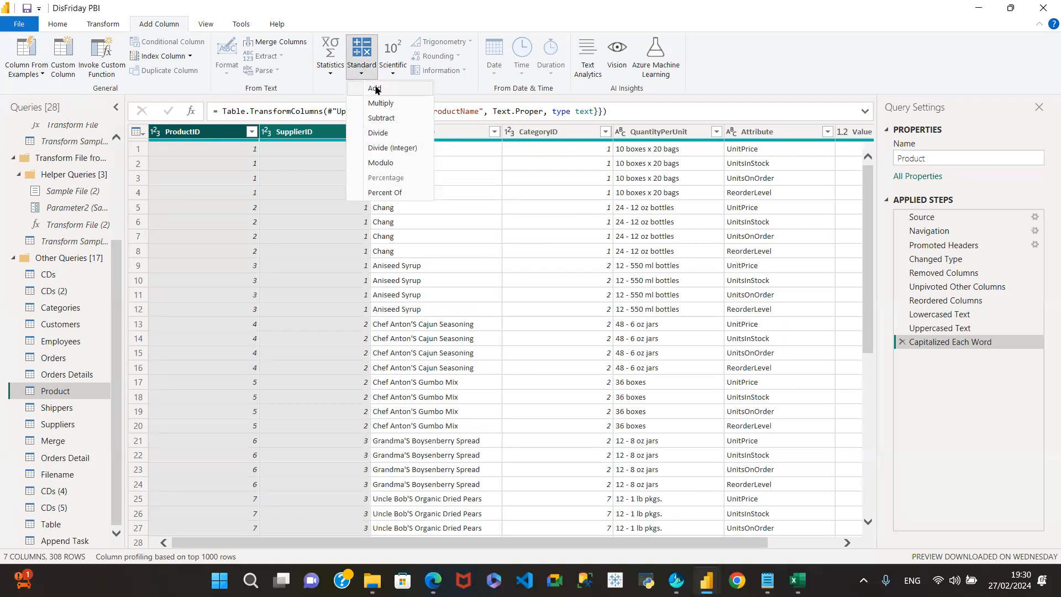
left_click(324, 66)
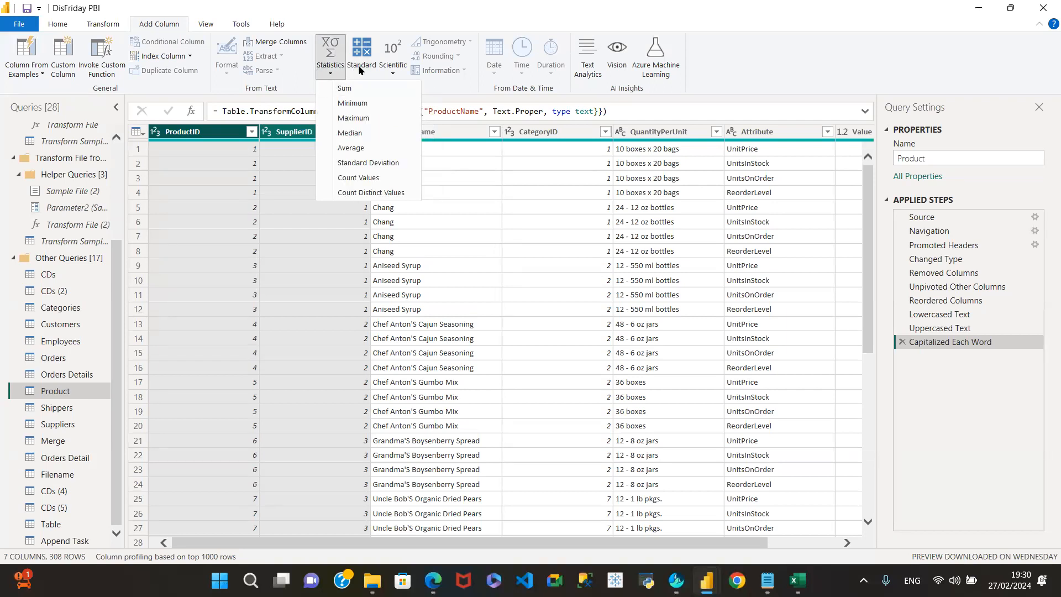
left_click(107, 26)
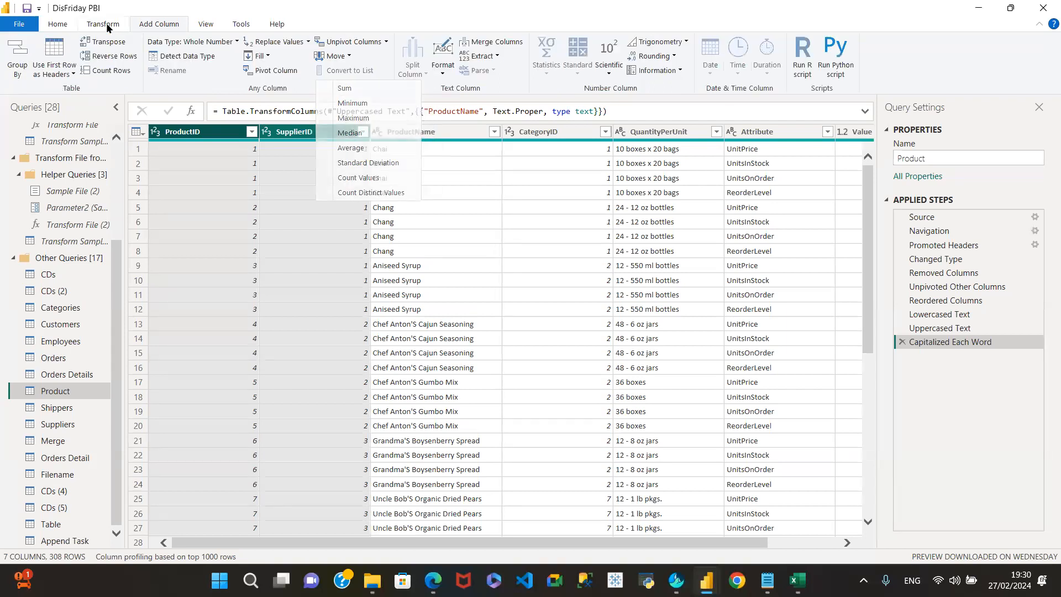
left_click(159, 28)
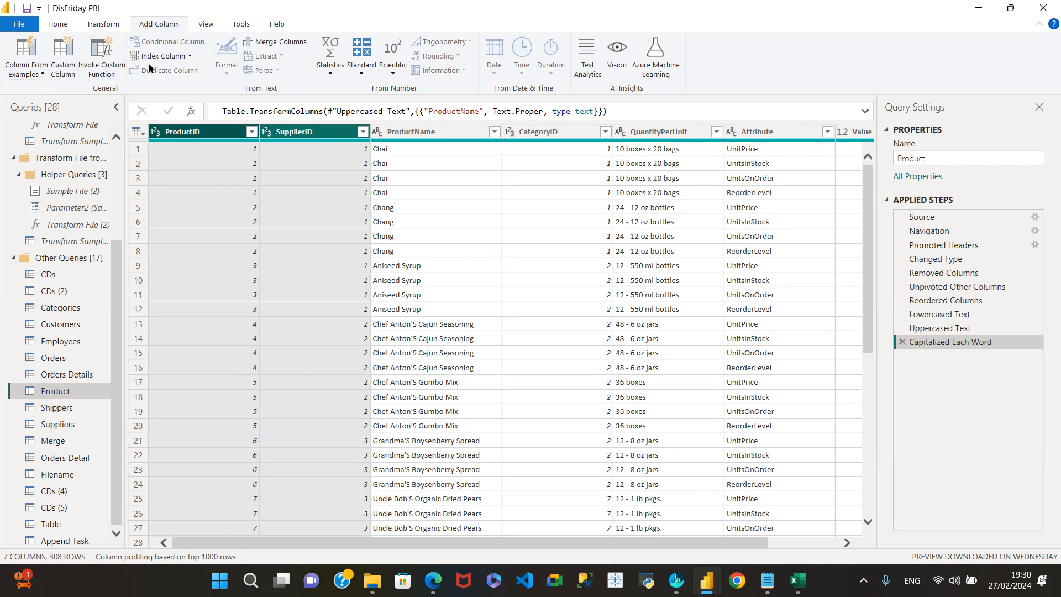
left_click(106, 27)
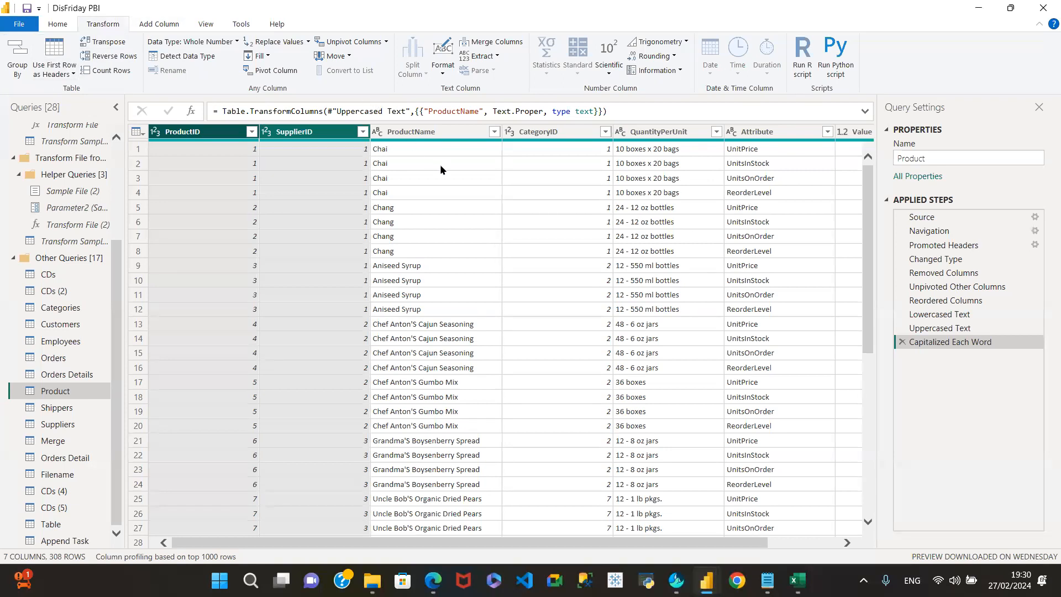
left_click(309, 135)
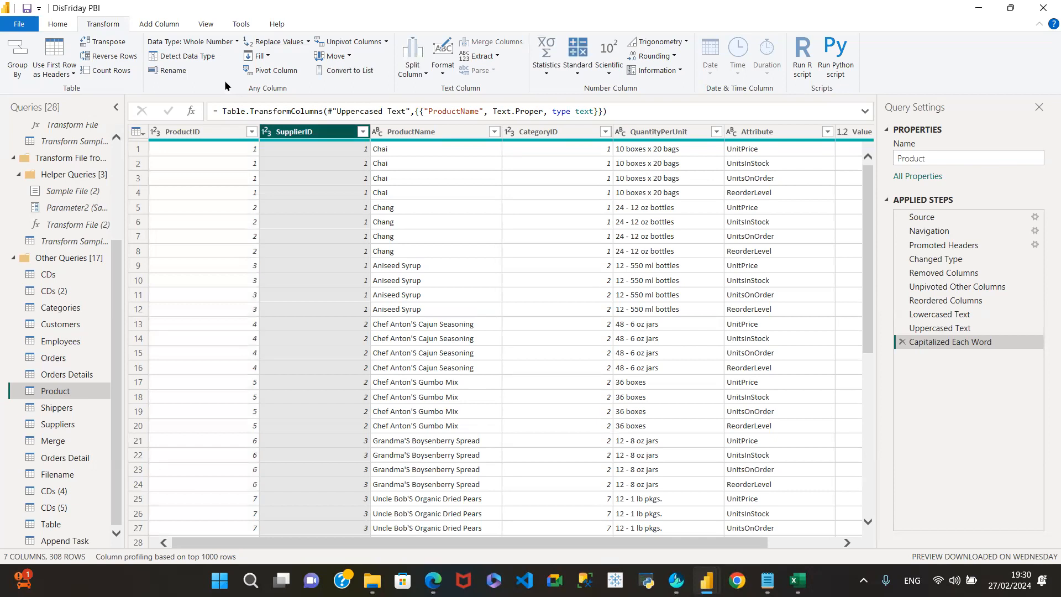
- Turn on Column profile and Column quality and inspect SupplierID's statistics and value distribution
left_click(205, 26)
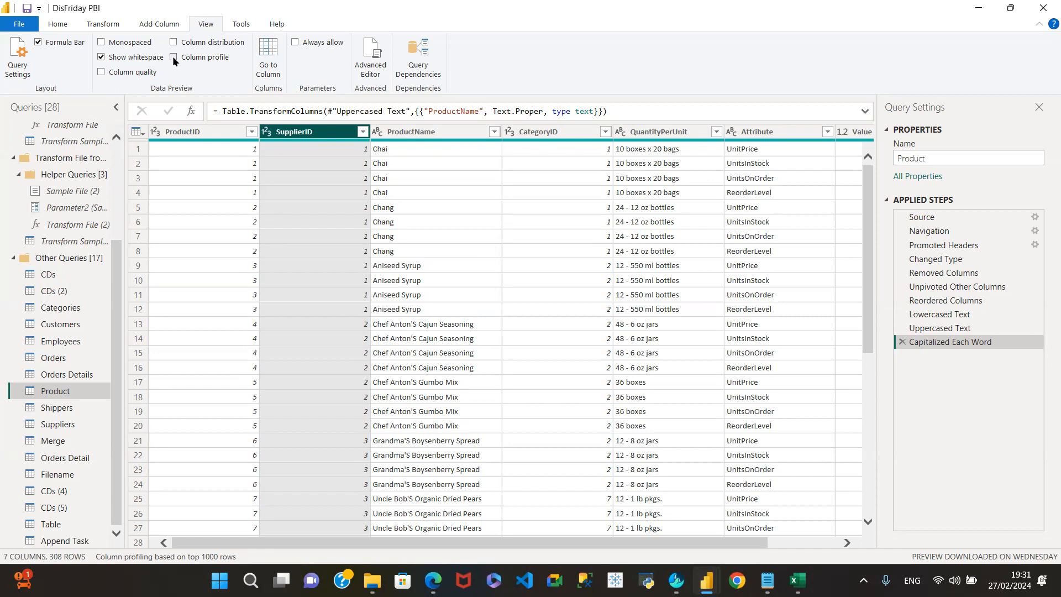
left_click(173, 57)
left_click(100, 72)
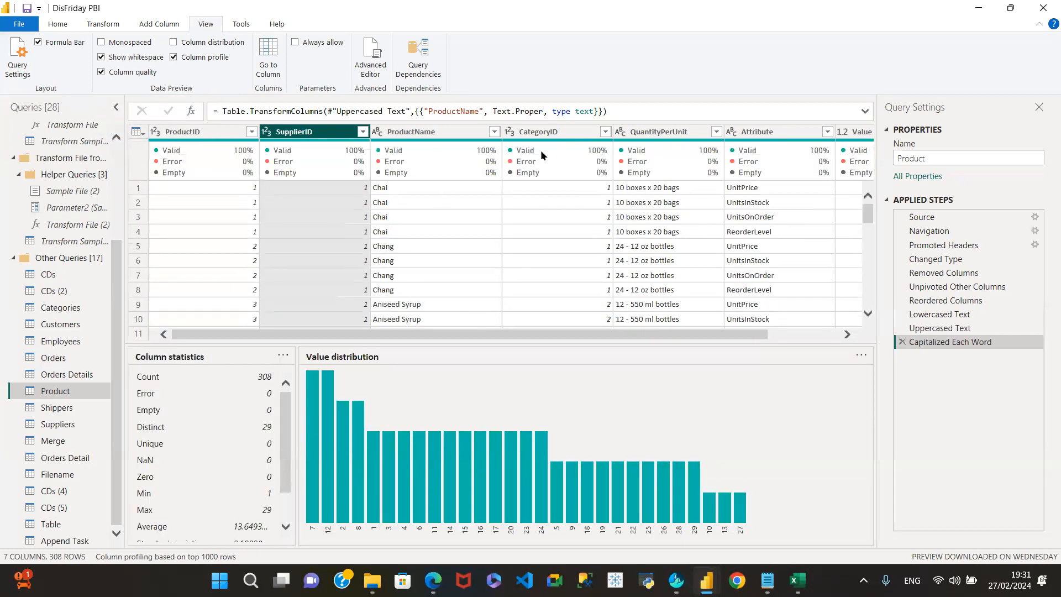
mouse_move(534, 155)
mouse_move(386, 155)
scroll(236, 444, "down", 2)
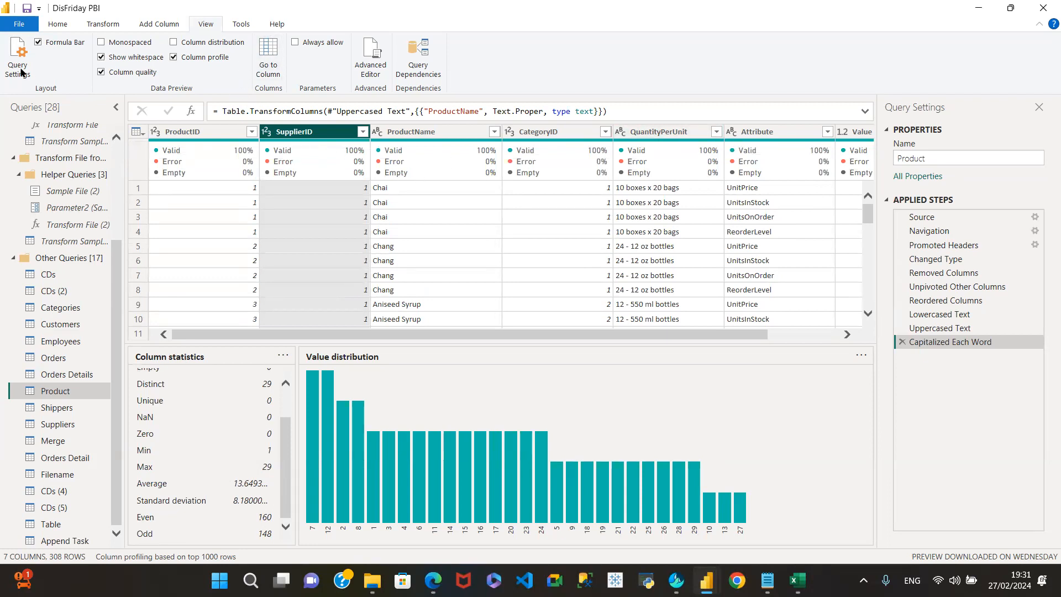
- Hide and re-show the Formula Bar, then bring up Go to Column
left_click(38, 43)
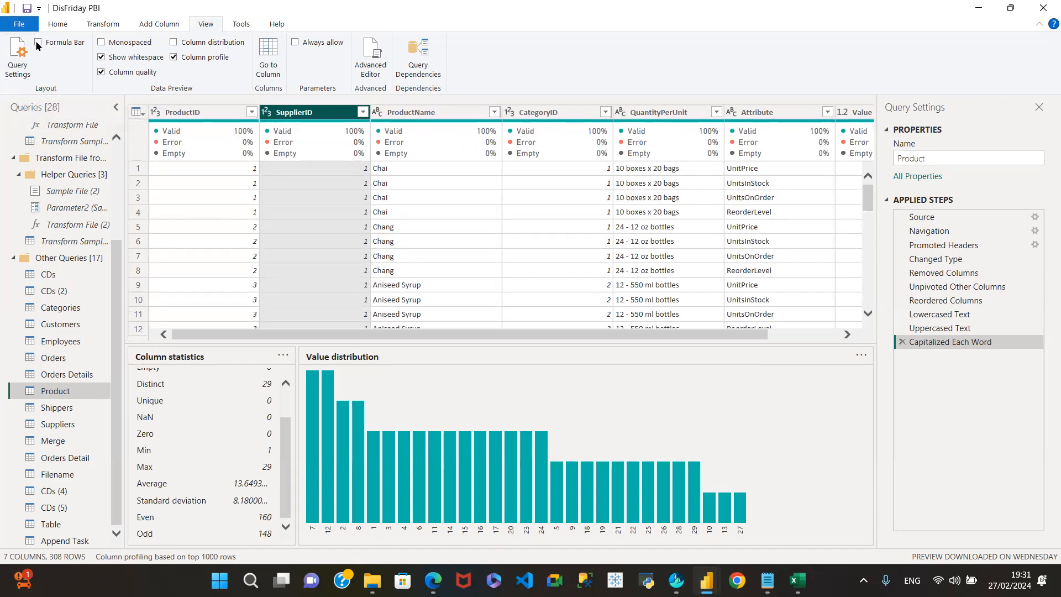
left_click(38, 43)
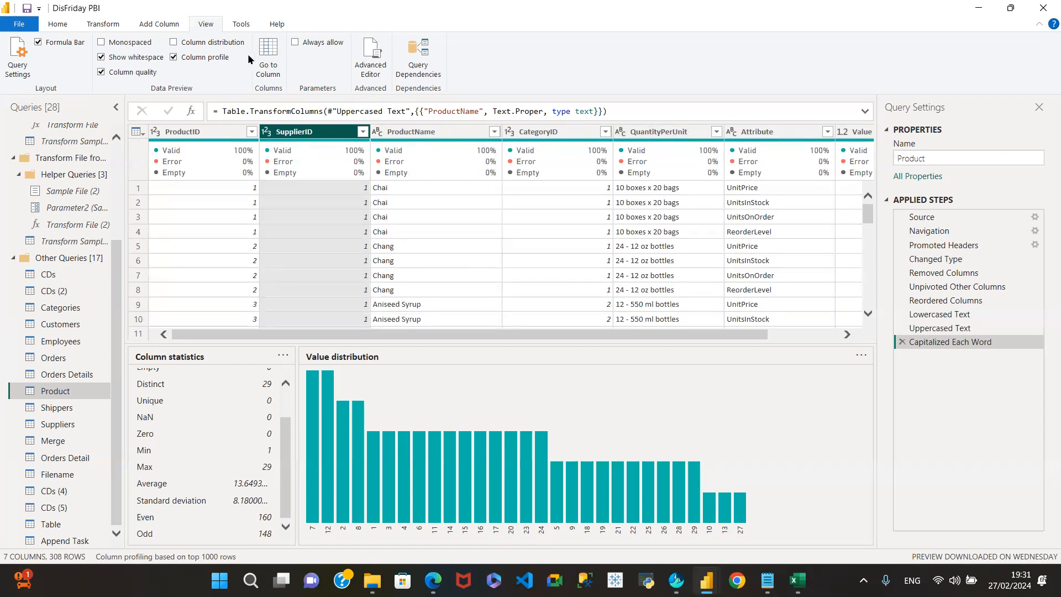
left_click(267, 59)
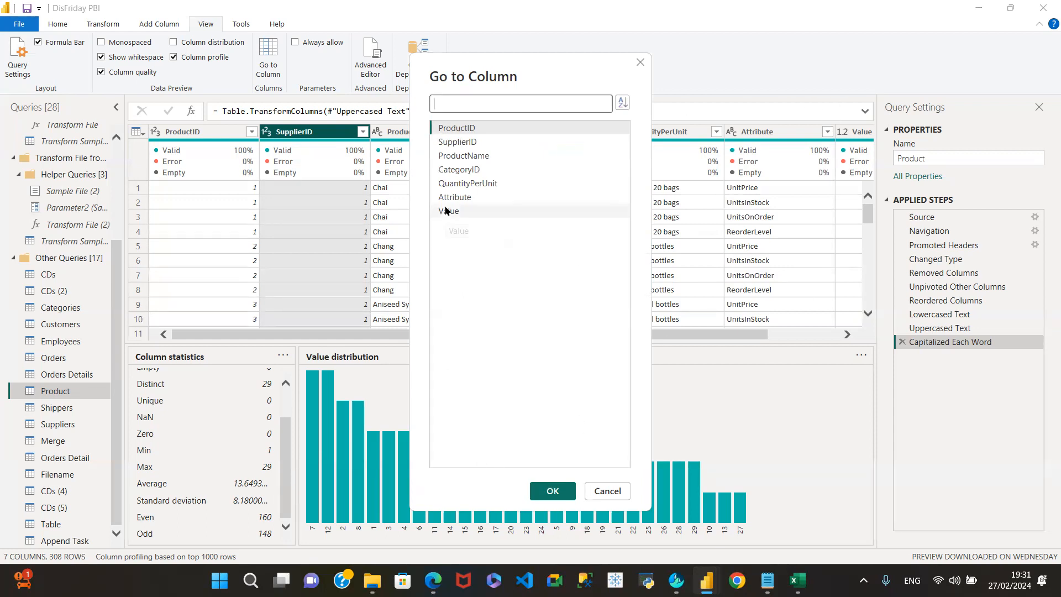
- Jump to the Value column, then review the query's M code in Advanced Editor and cancel
left_click(448, 210)
left_click(552, 491)
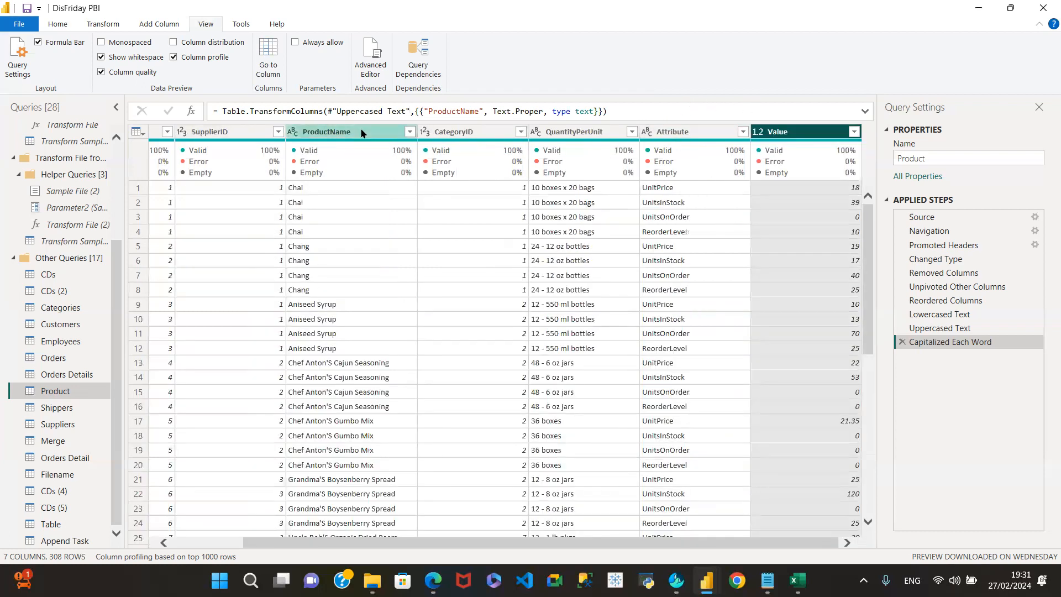
left_click(367, 70)
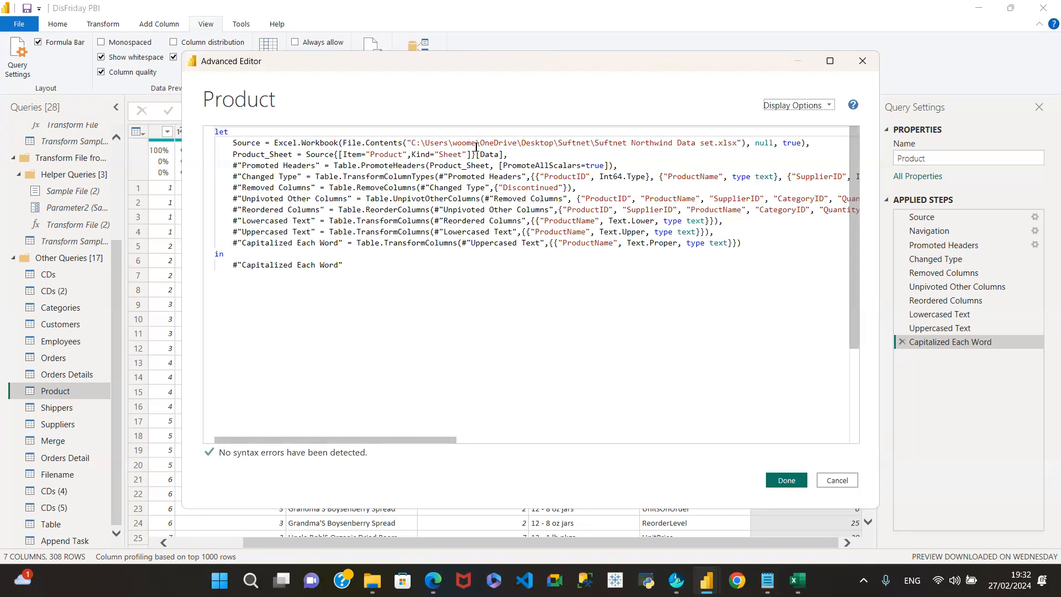
left_click(837, 480)
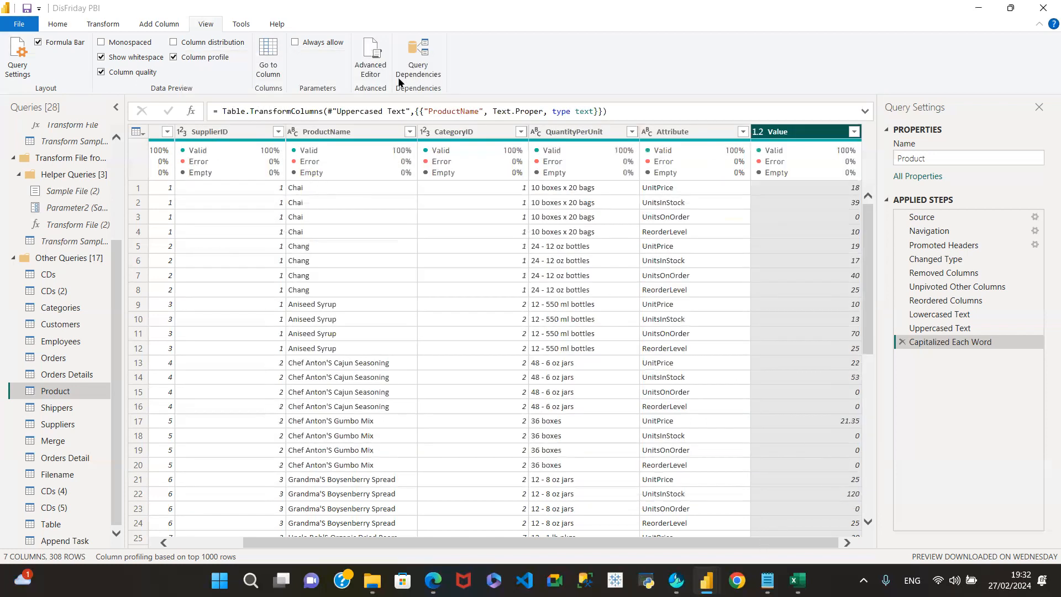